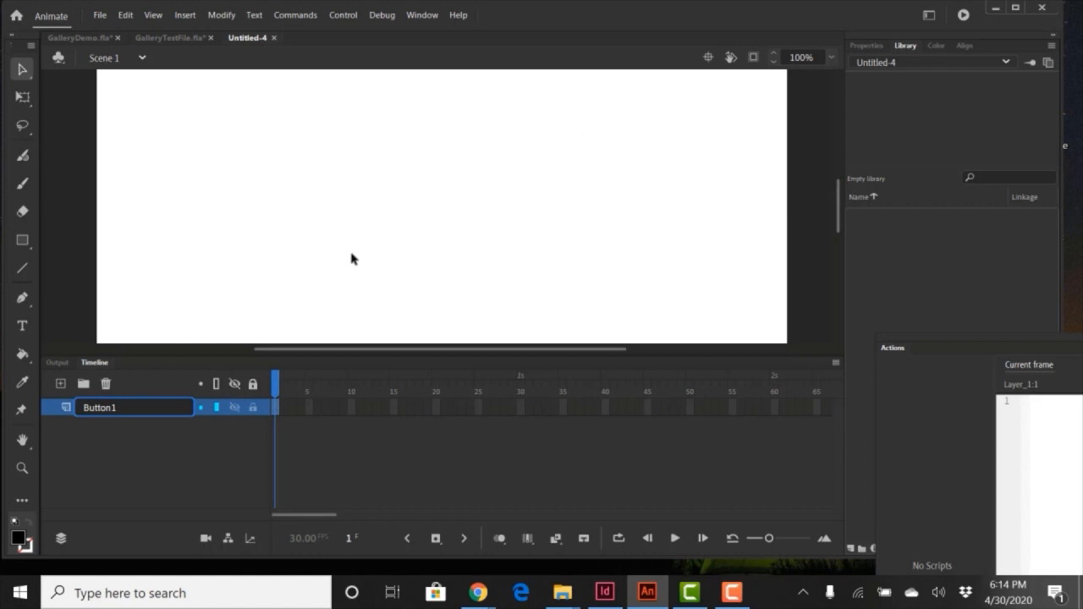
Confirm Button1 as the layer name and draw a black square near the left edge of the stage.
key(Return)
key(ctrl+minus)
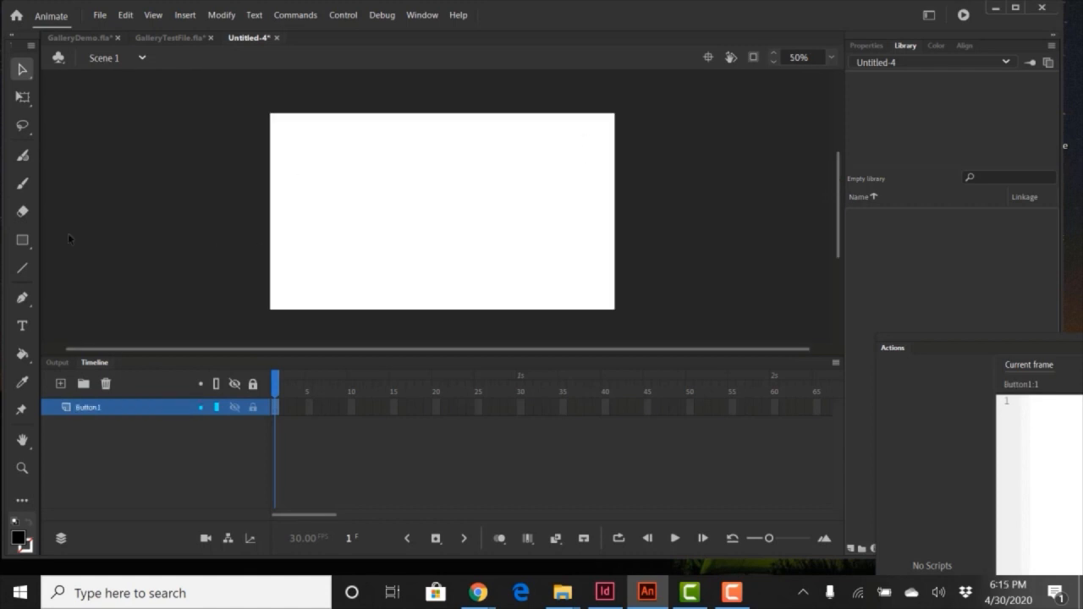
click(24, 245)
drag(289, 183, 331, 231)
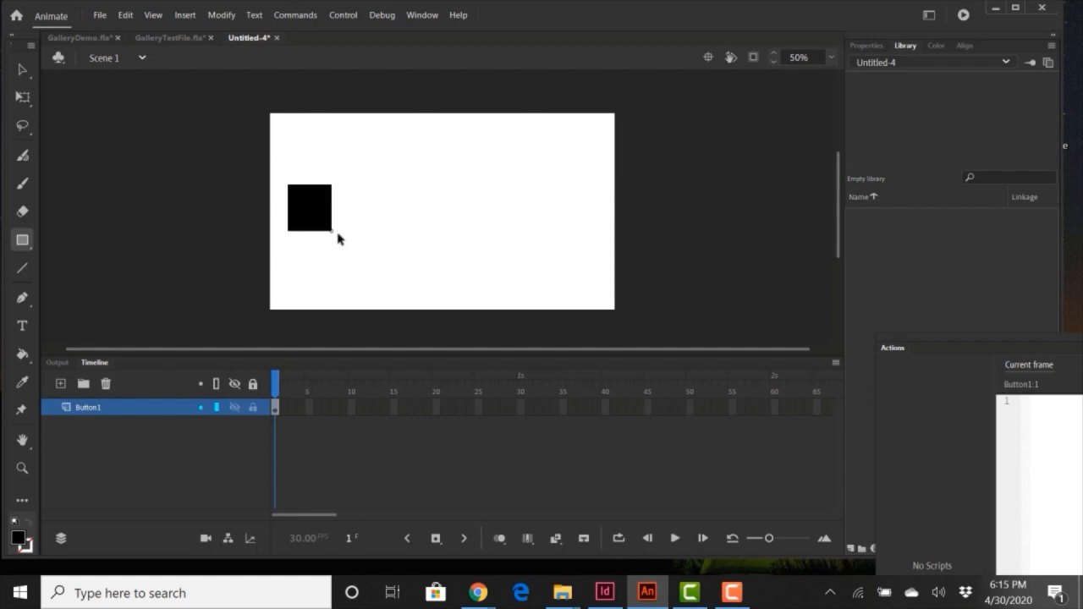
Convert the black square to a Button symbol named IM1_BT.
key(ctrl+a)
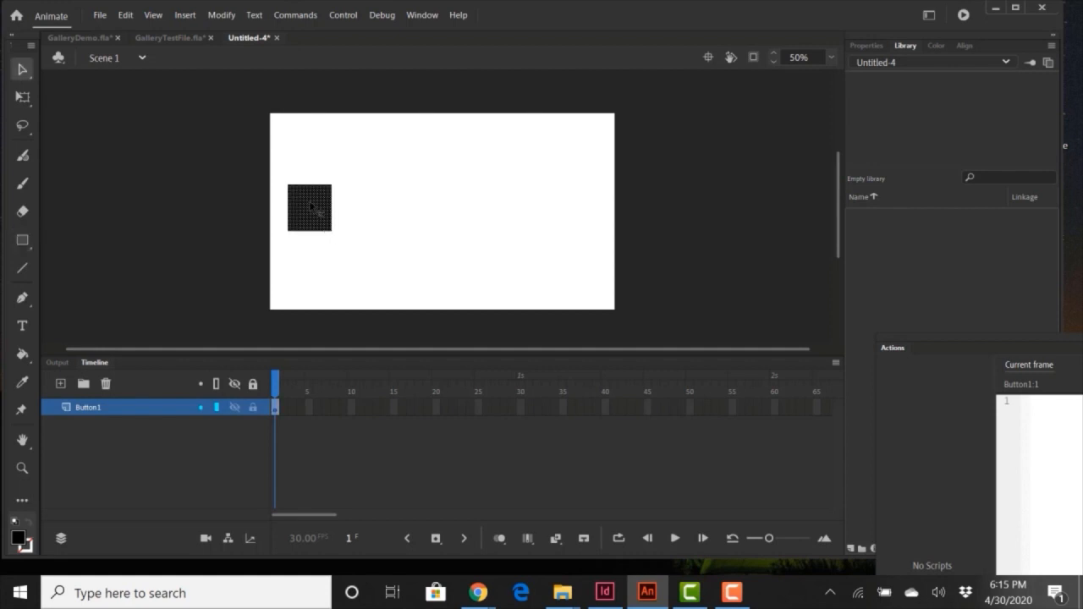
right_click(310, 206)
click(410, 549)
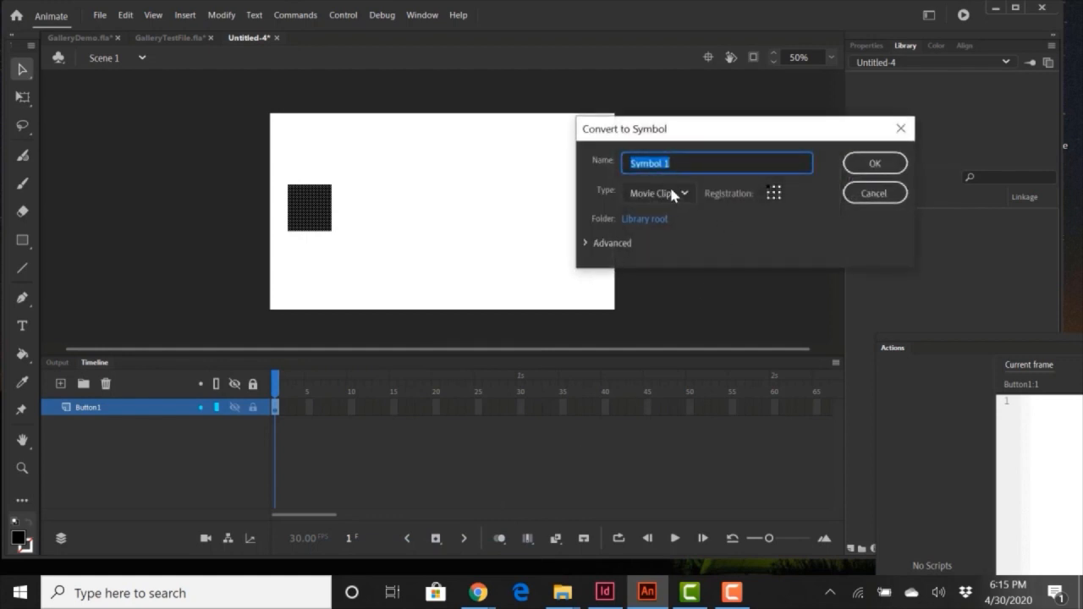
click(671, 193)
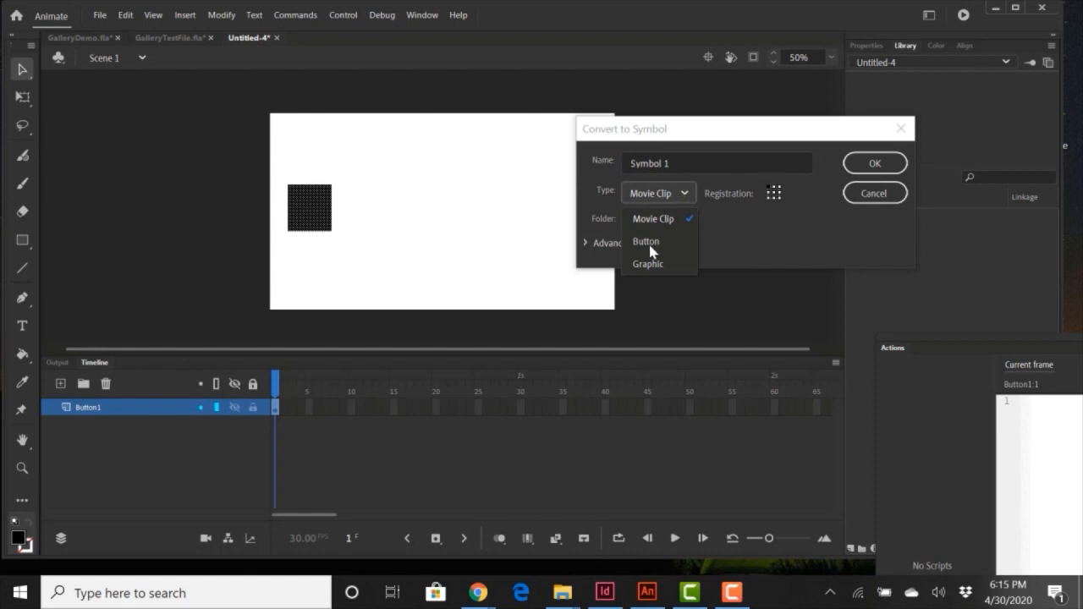
click(721, 244)
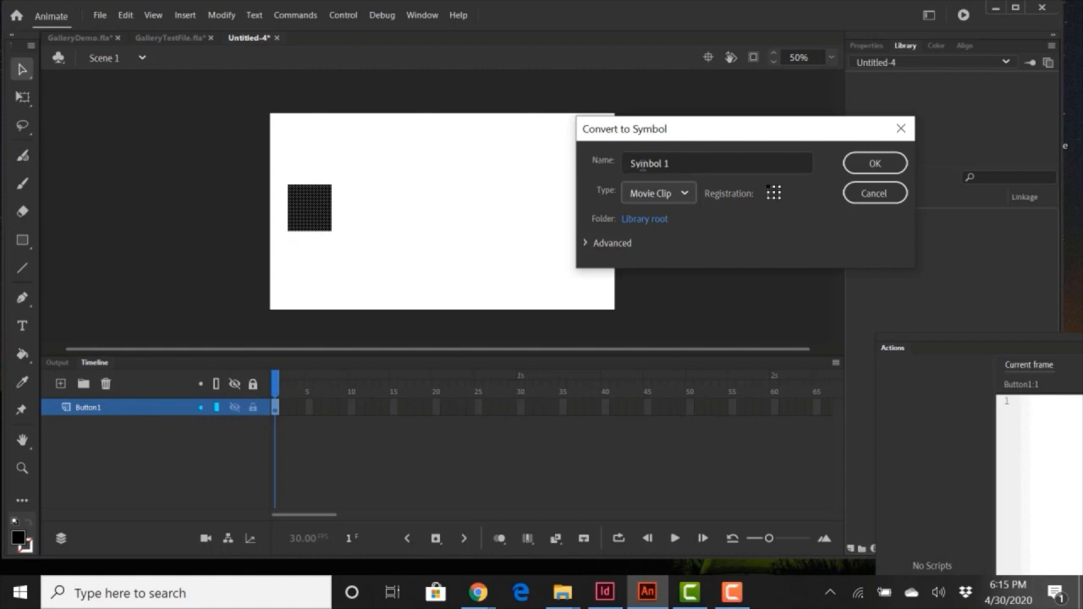
drag(632, 164, 680, 159)
key(Down)
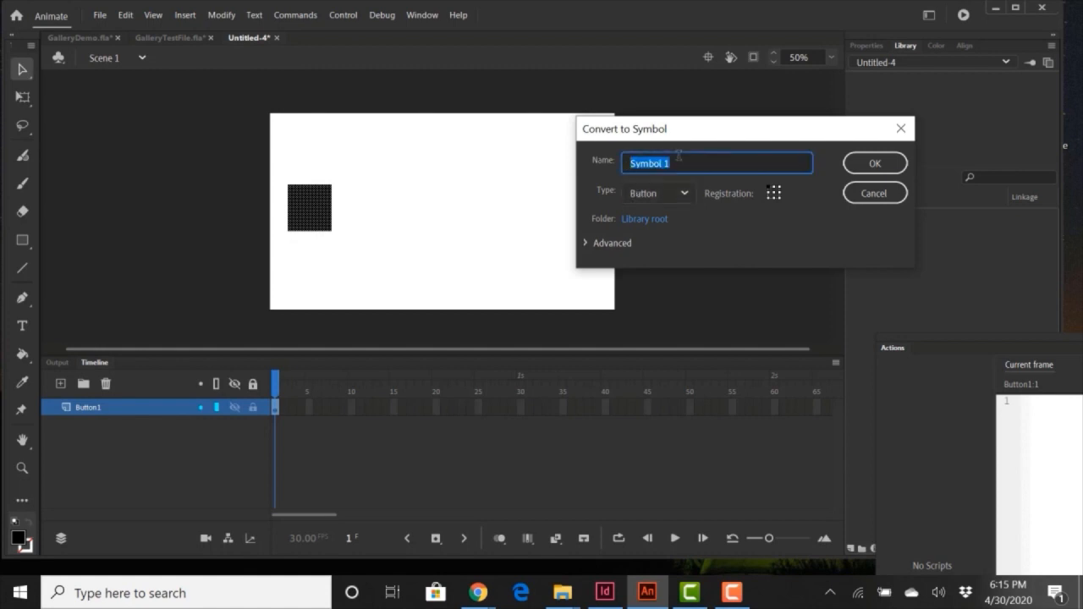
text(IM1_BT)
click(879, 164)
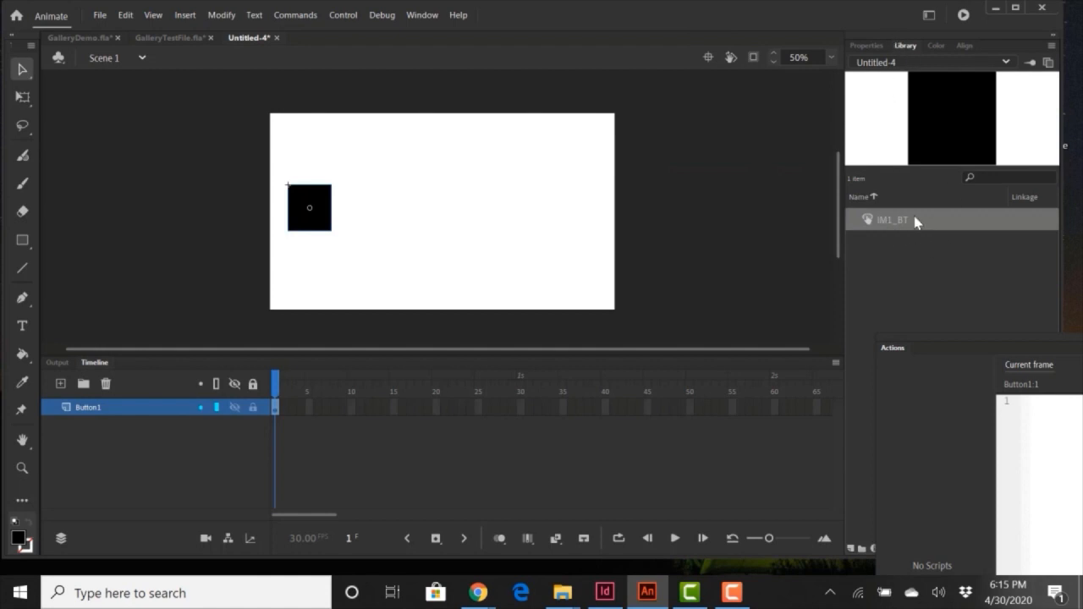
Open the IM1_BT symbol for editing and insert keyframes in its Over, Down and Hit frames.
double_click(869, 222)
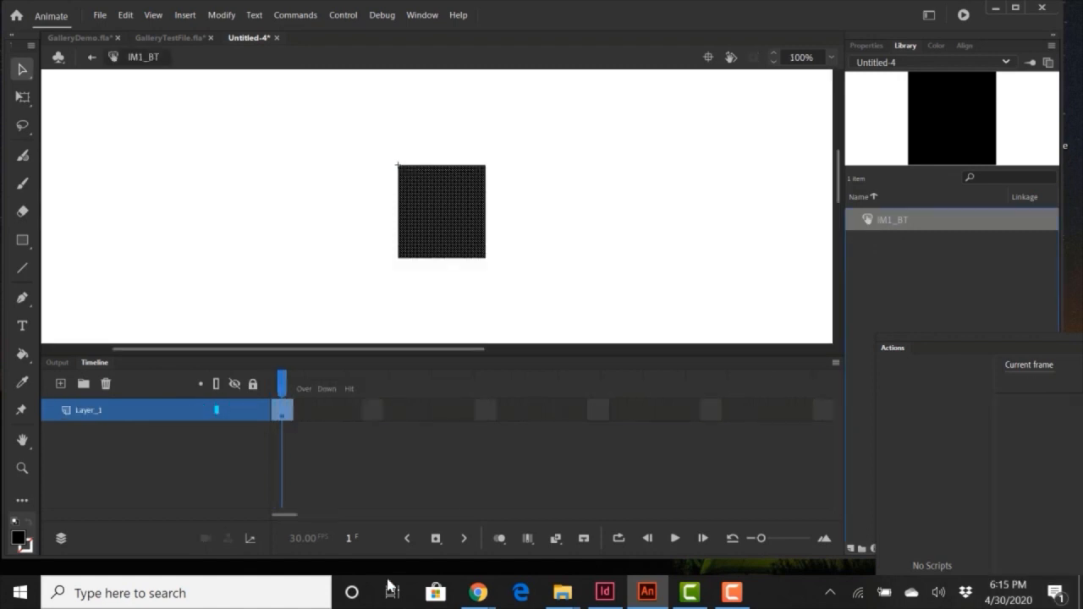
right_click(303, 409)
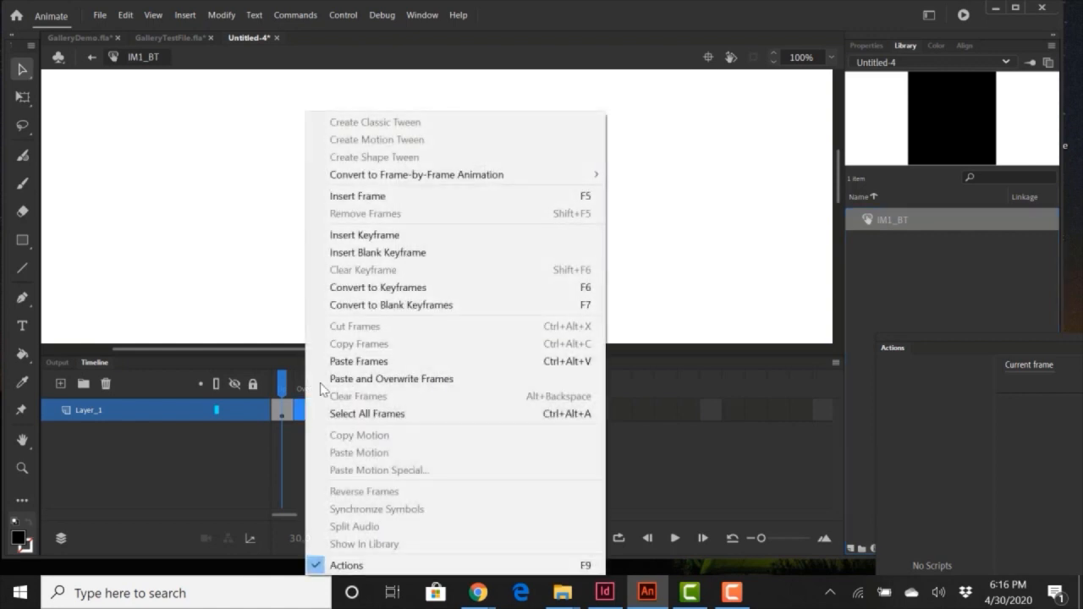
click(355, 235)
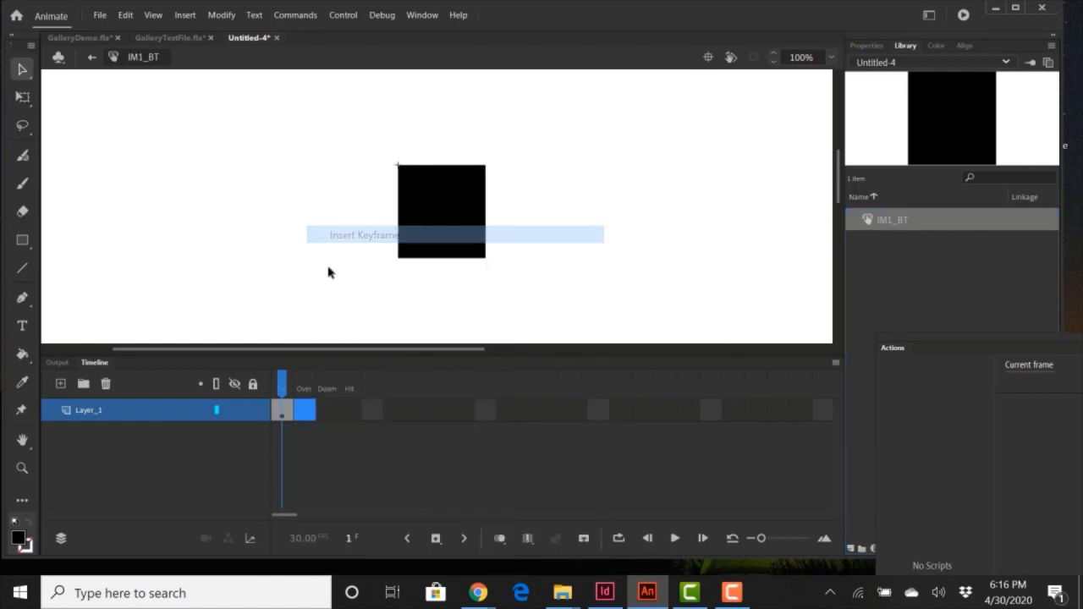
click(331, 414)
right_click(333, 414)
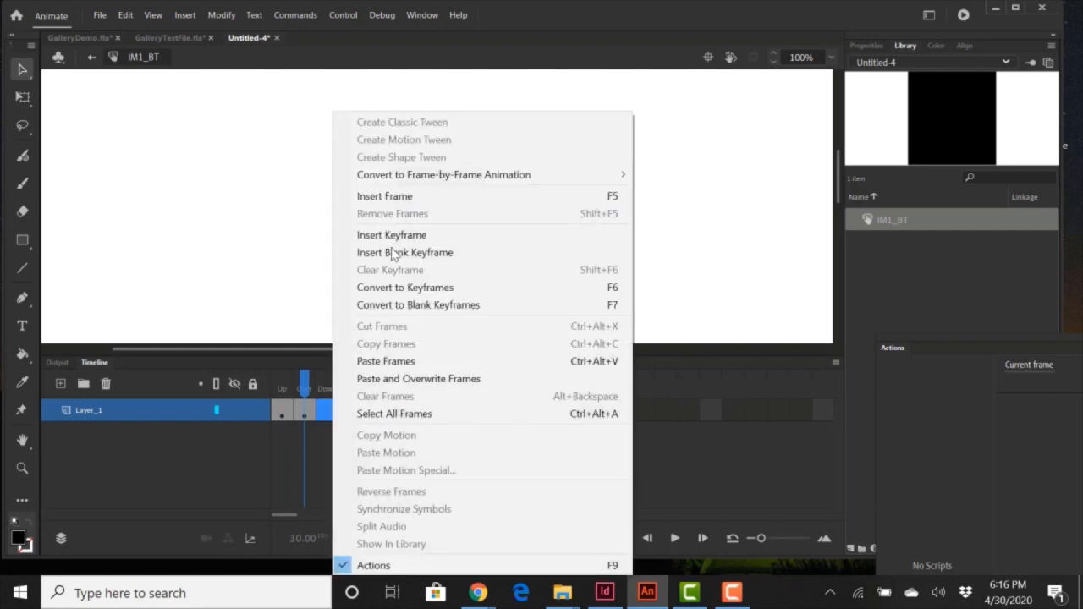
click(362, 234)
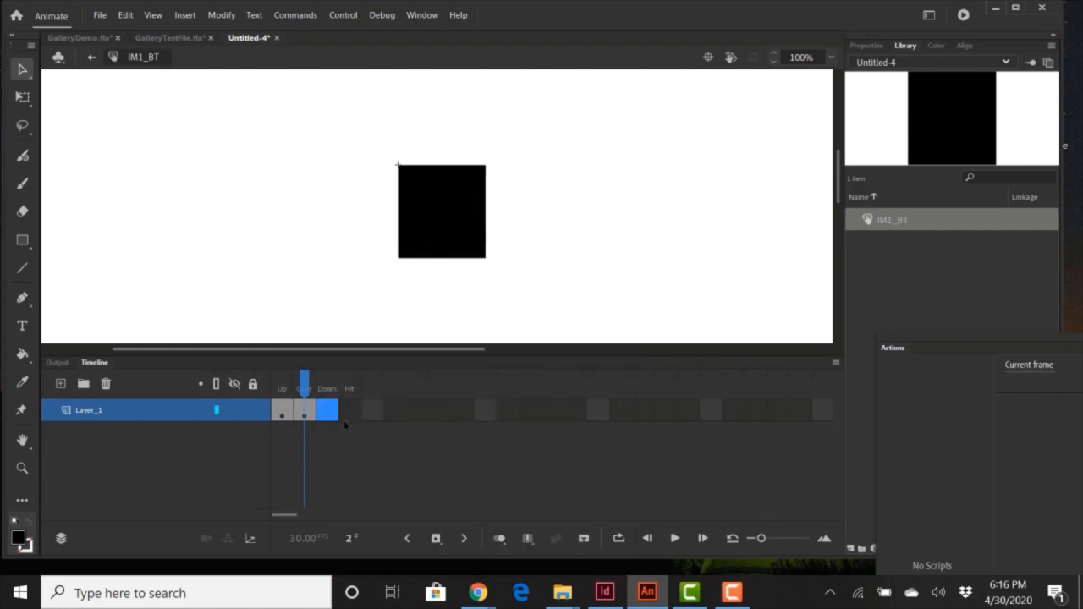
click(350, 412)
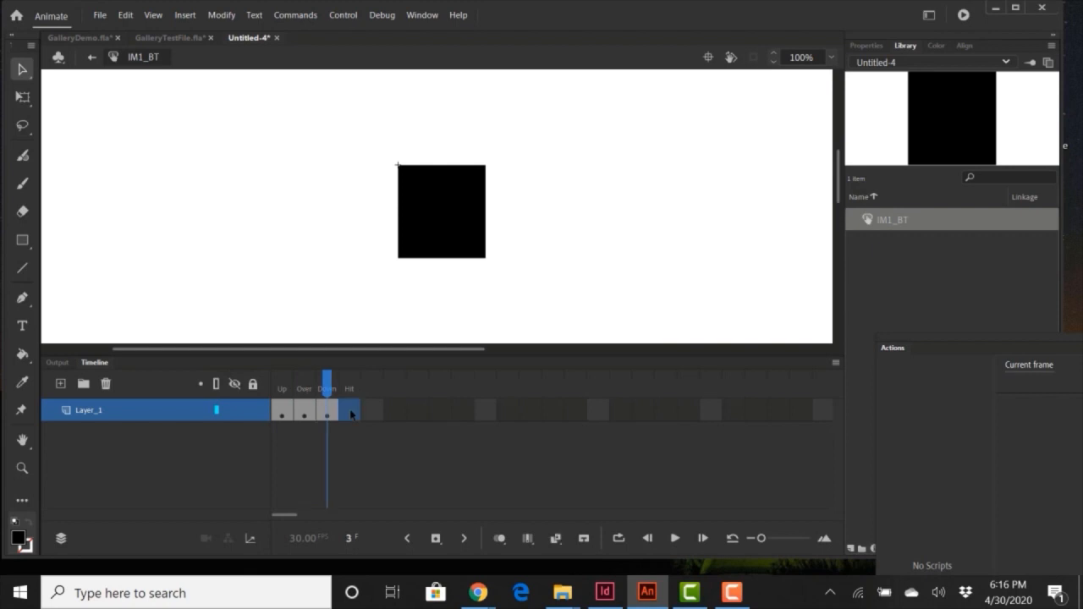
right_click(350, 414)
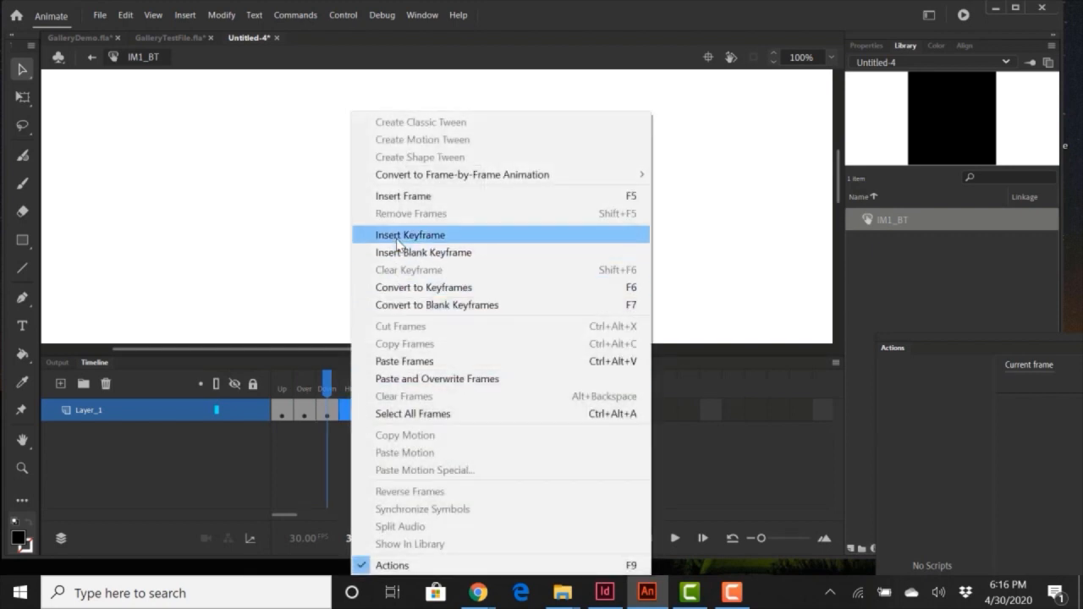
click(330, 237)
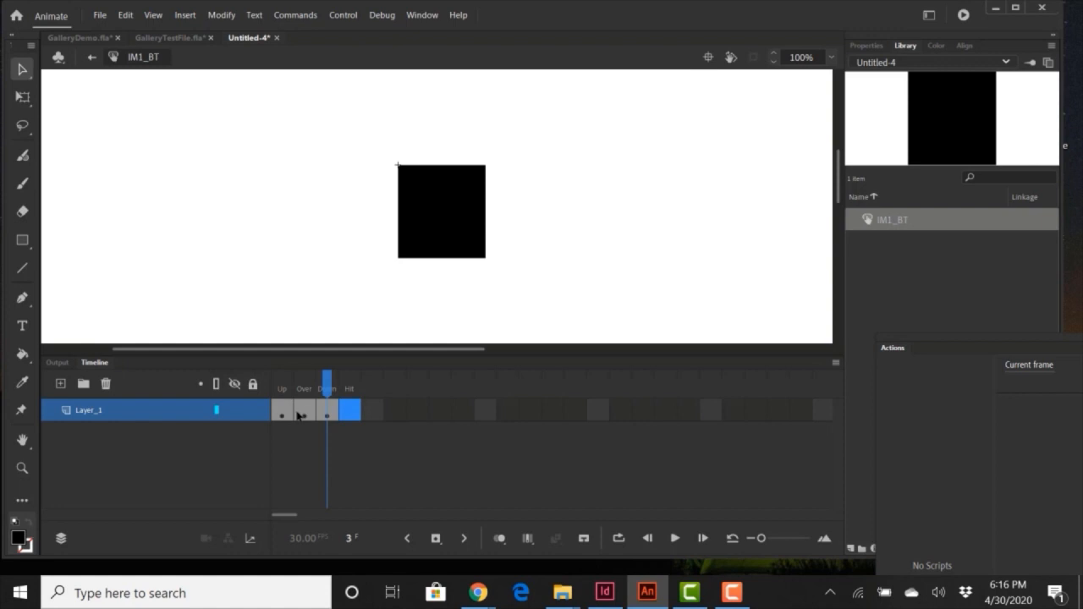
key(F6)
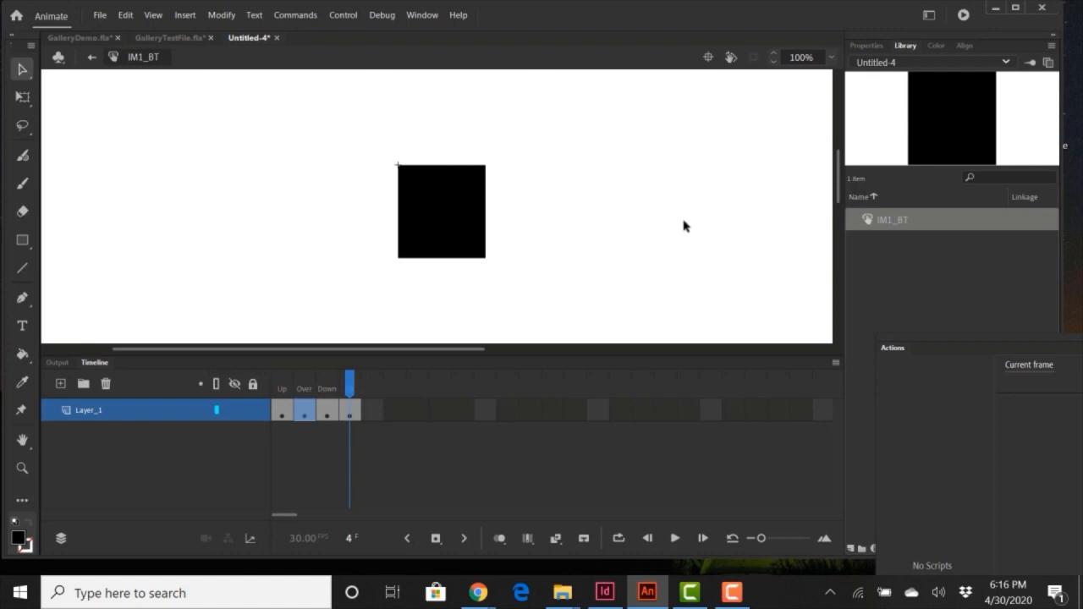
Set the square's fill in the button's Over frame to #FFCC00 and check the neighbouring states.
key(comma)
key(comma)
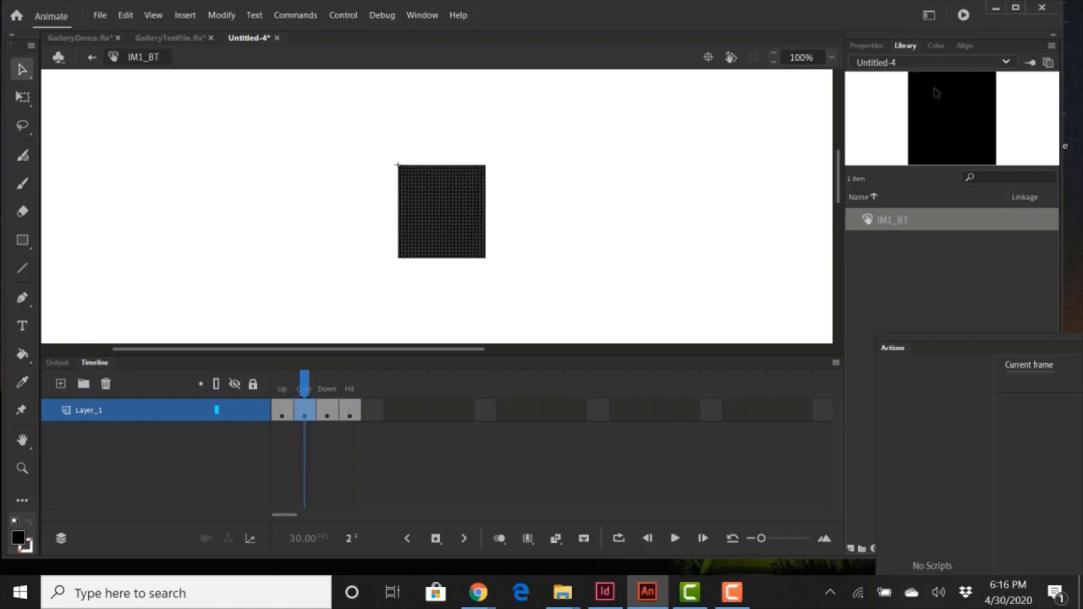
click(936, 46)
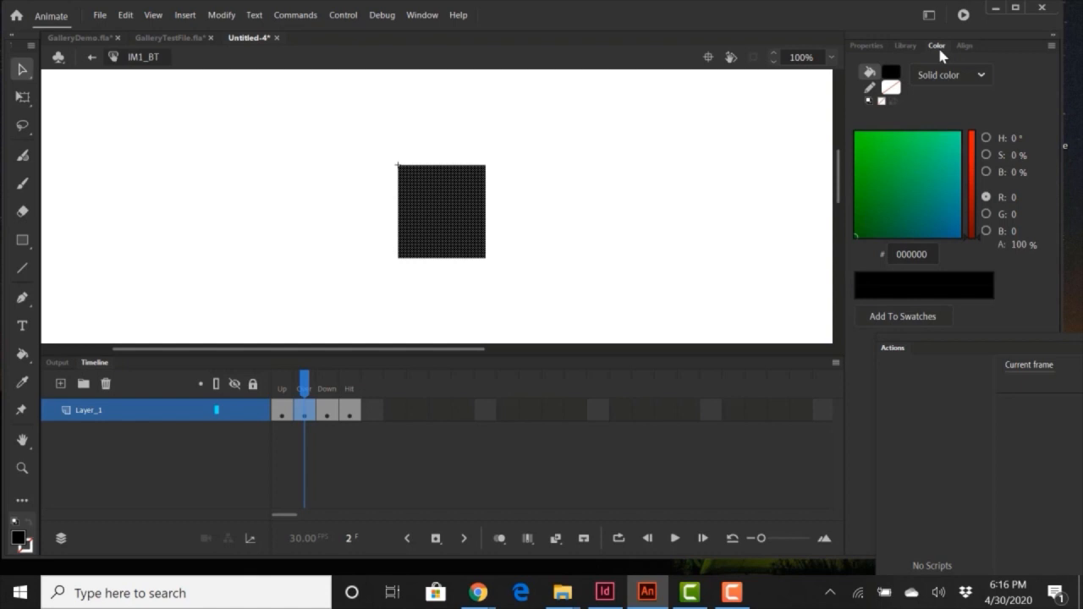
click(896, 76)
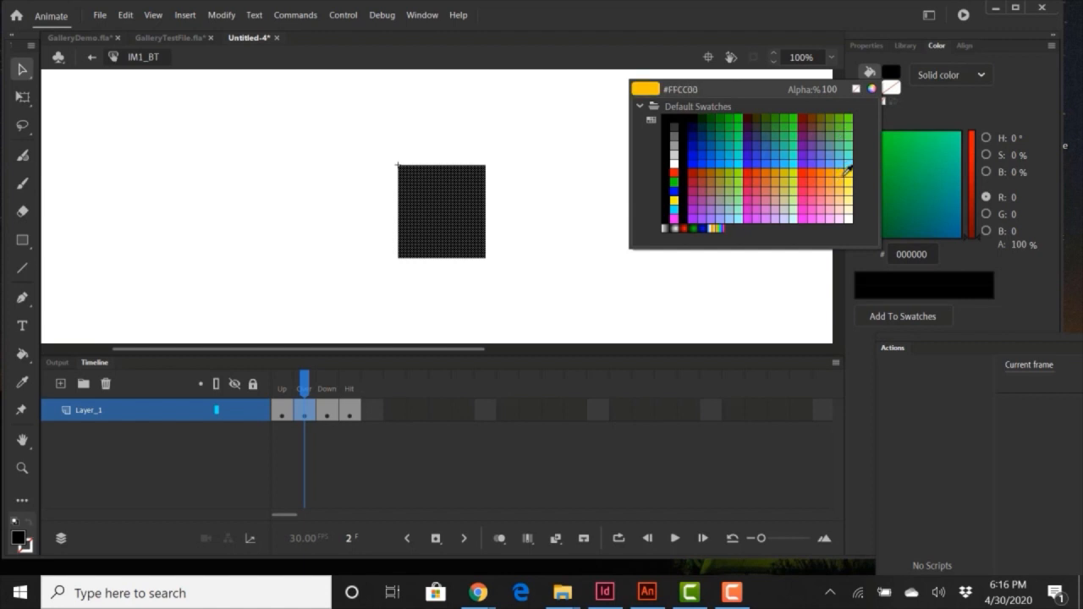
click(845, 175)
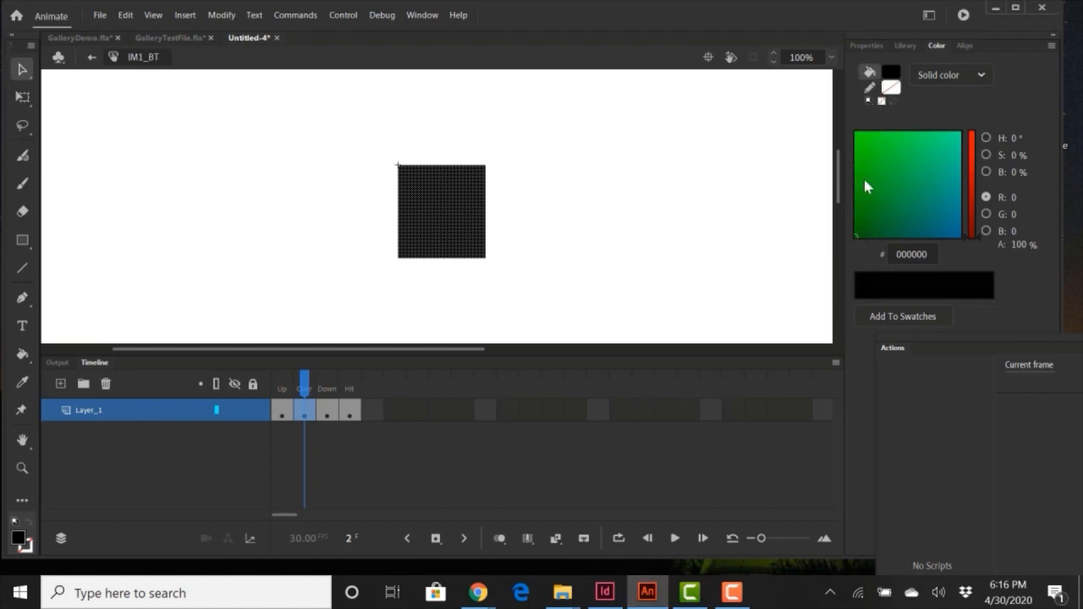
click(329, 416)
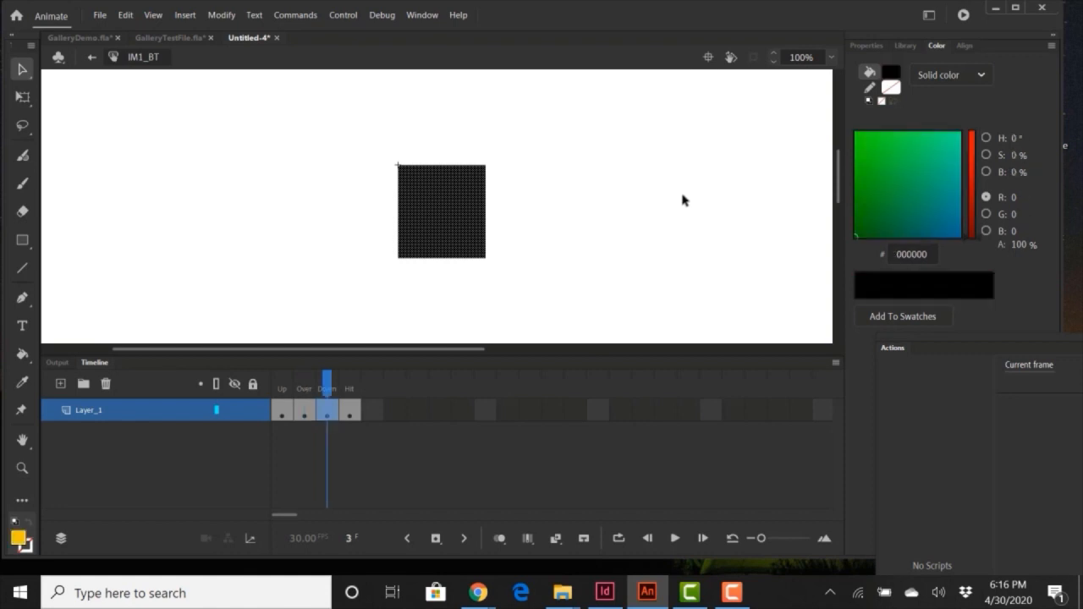
click(494, 226)
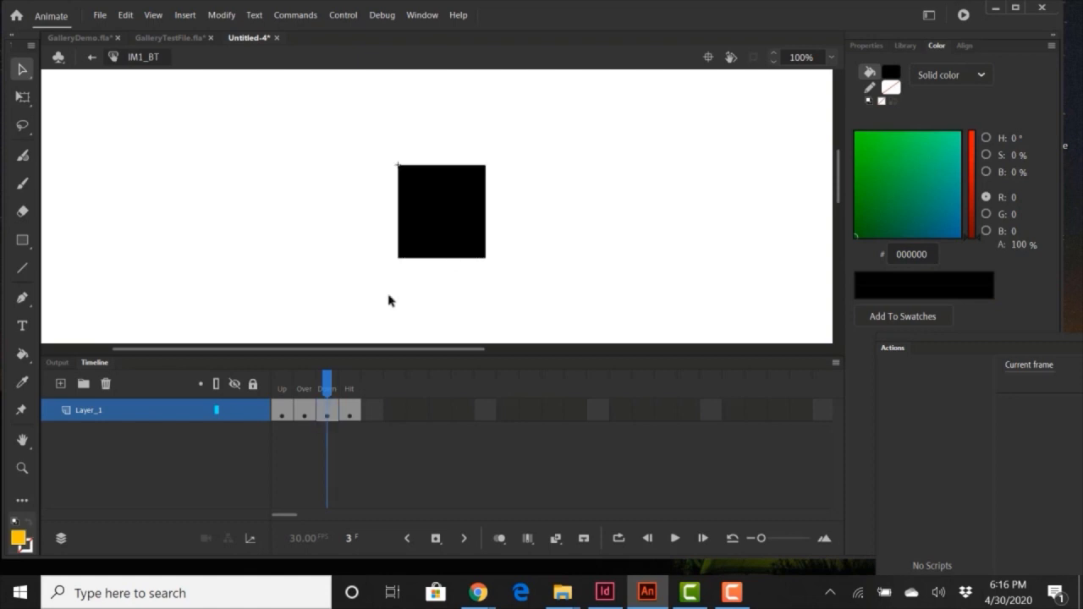
click(276, 414)
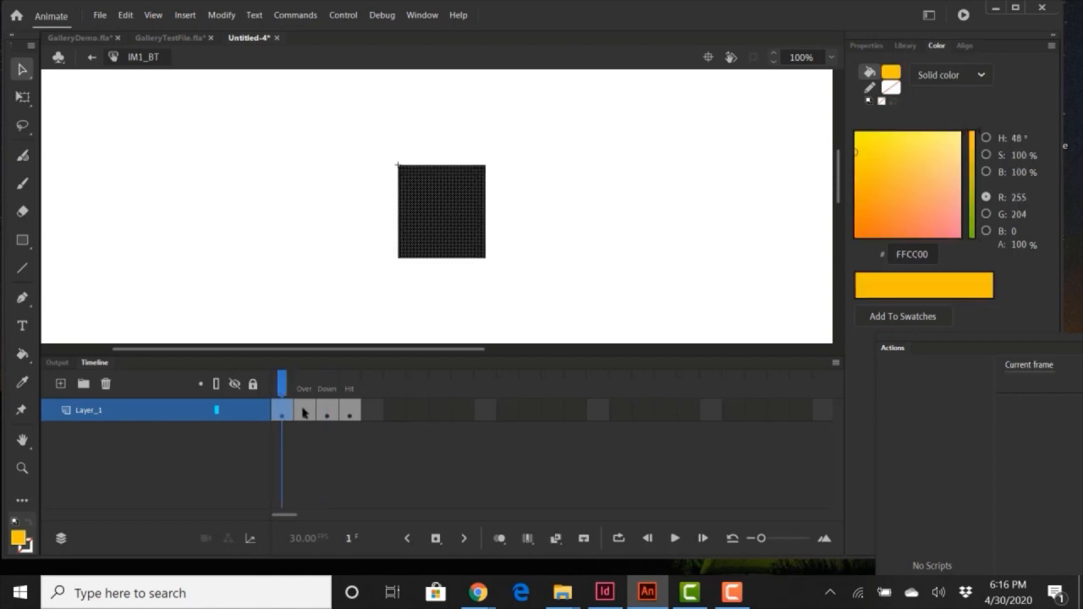
click(303, 412)
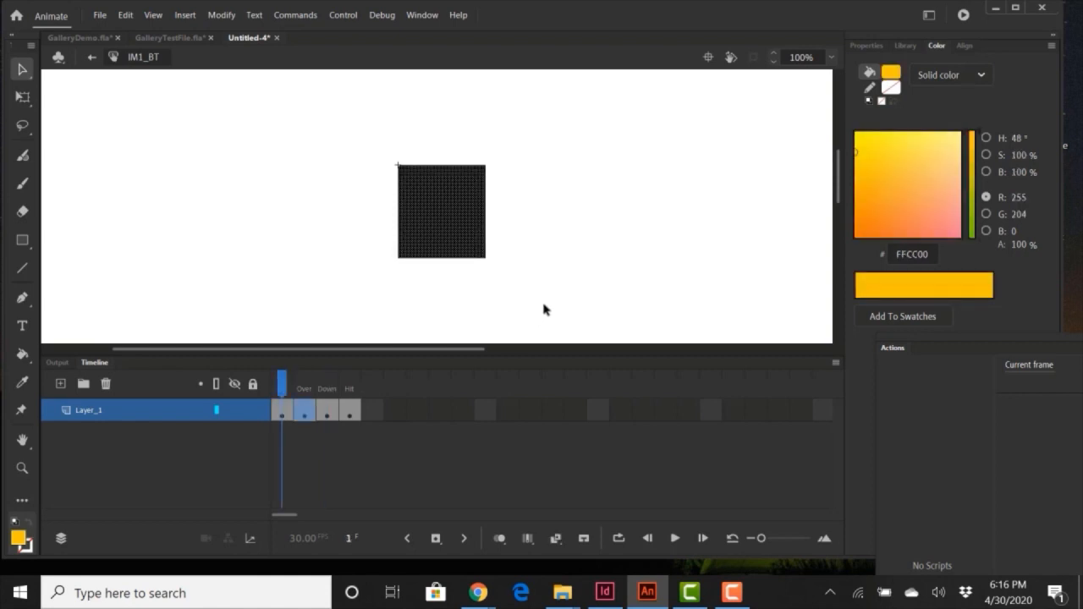
Set the square's fill in the button's Down frame to blue #3333FF, then select the Hit frame.
click(330, 412)
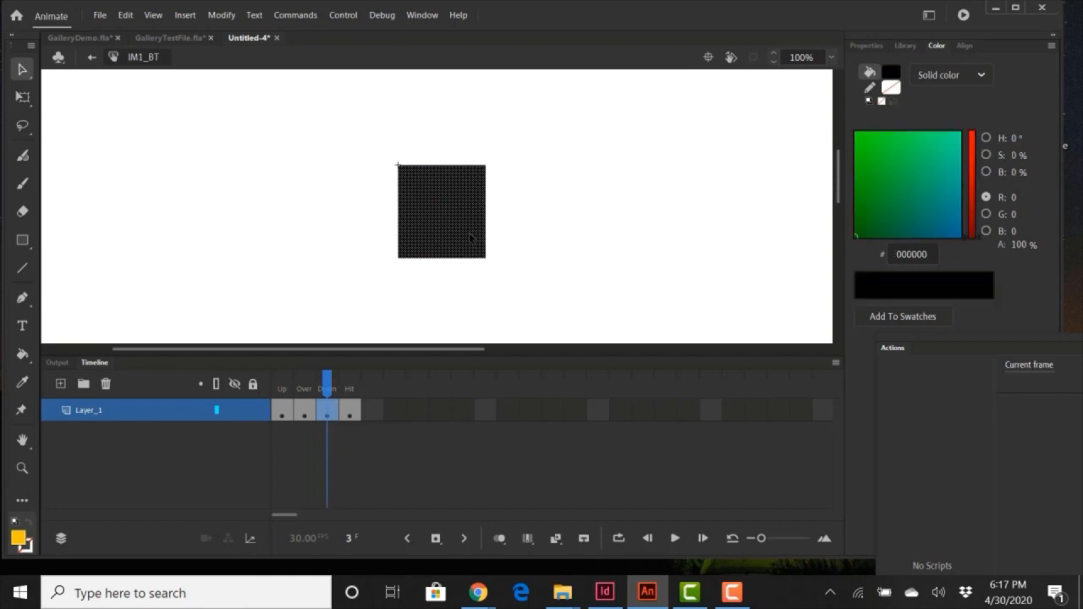
click(893, 72)
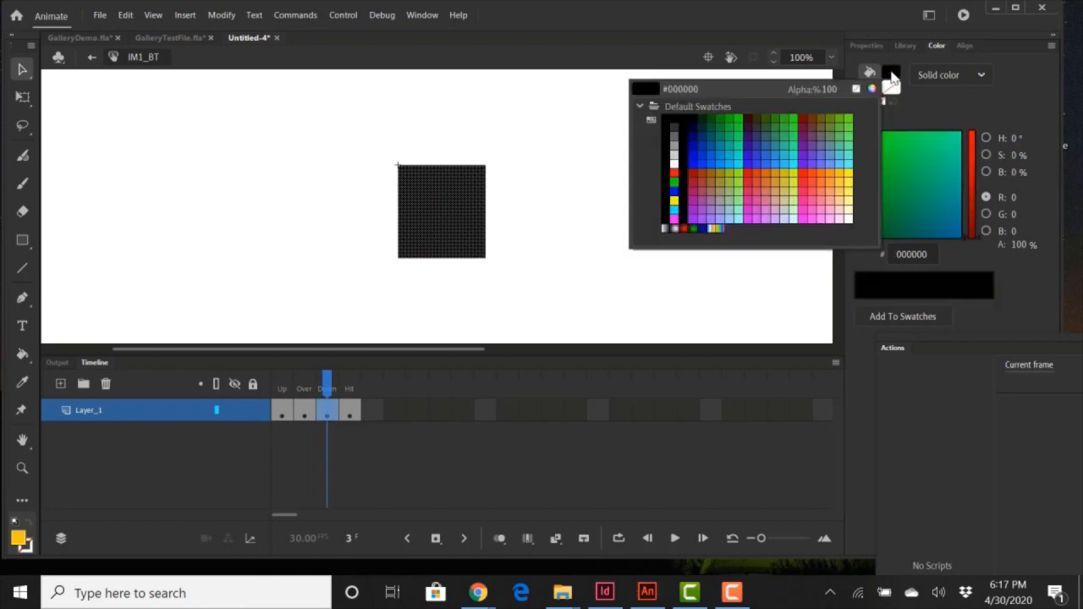
key(Escape)
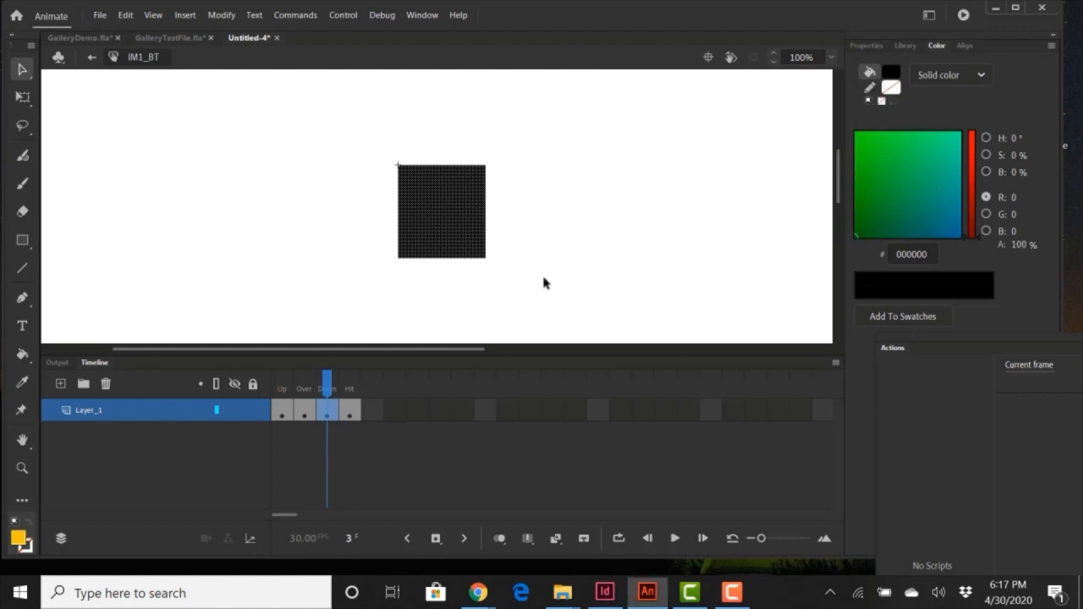
click(373, 408)
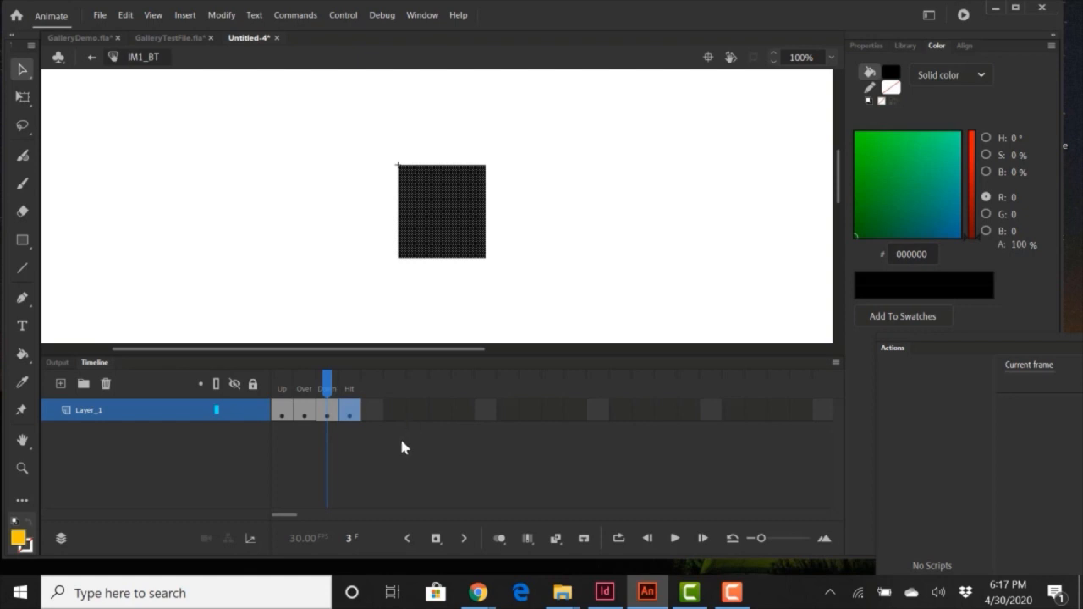
Return from the button symbol to Scene 1 and add a new layer above Button1.
click(89, 58)
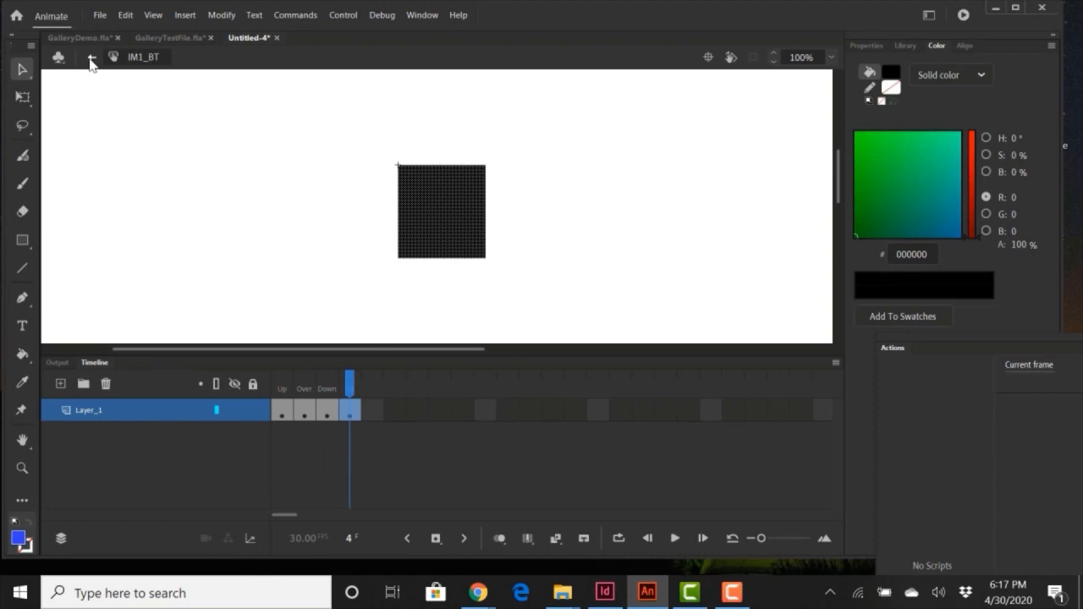
click(91, 60)
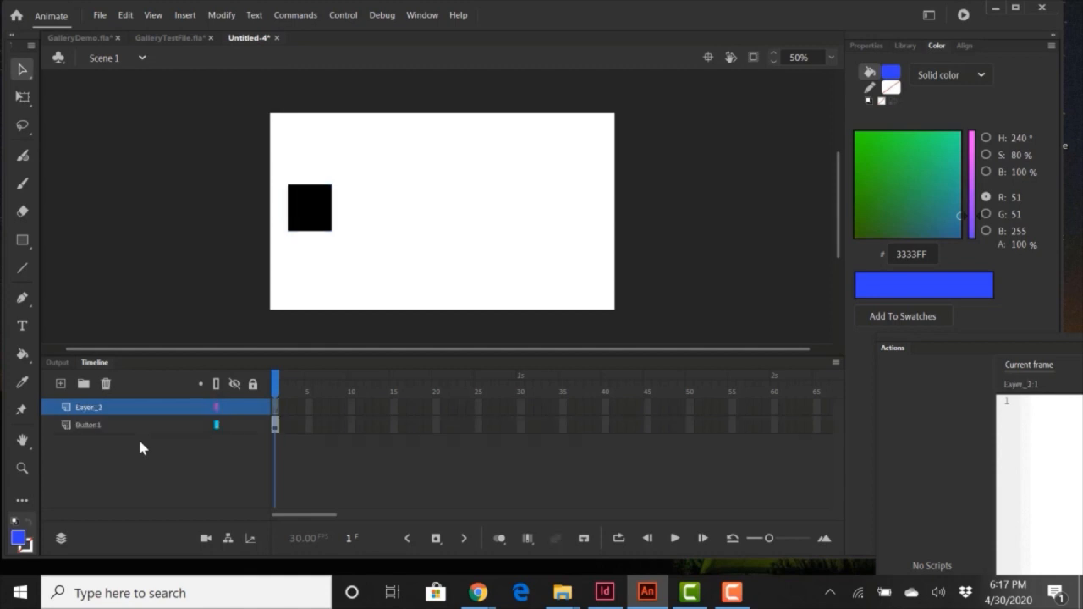
click(24, 242)
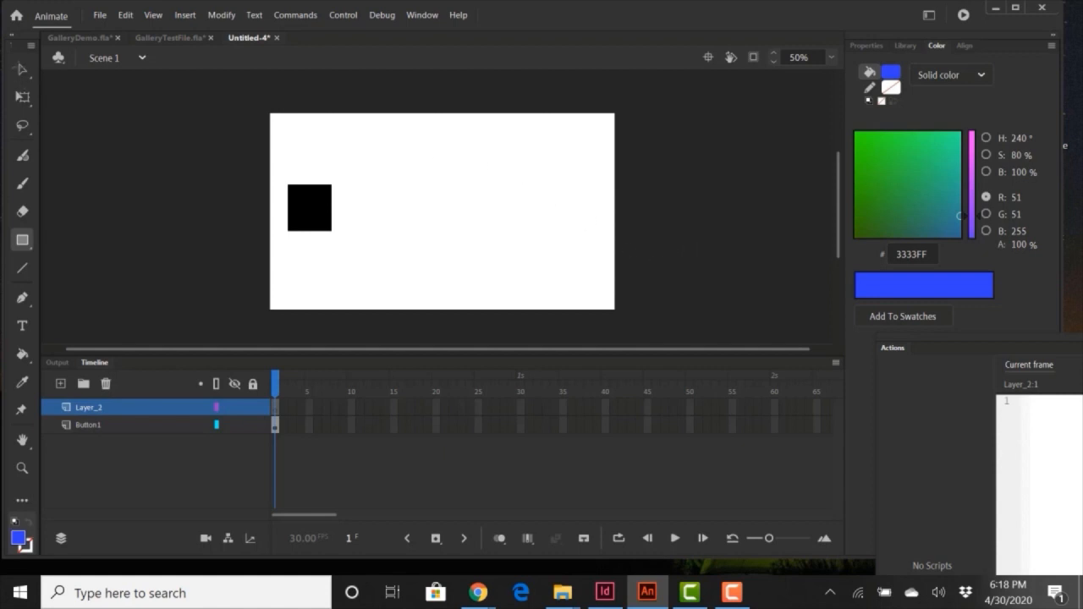
click(22, 72)
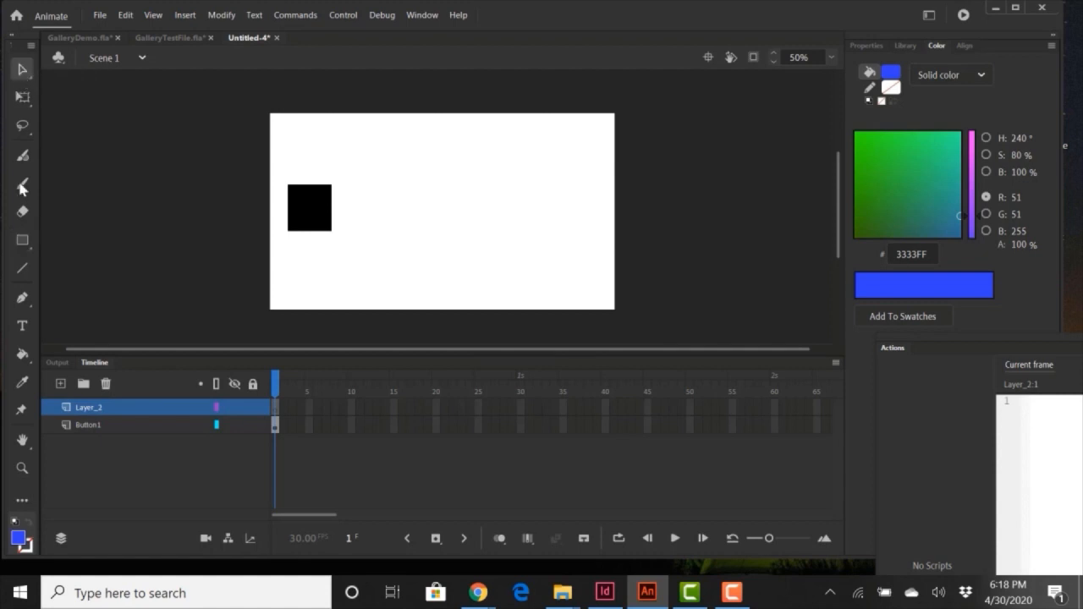
click(22, 243)
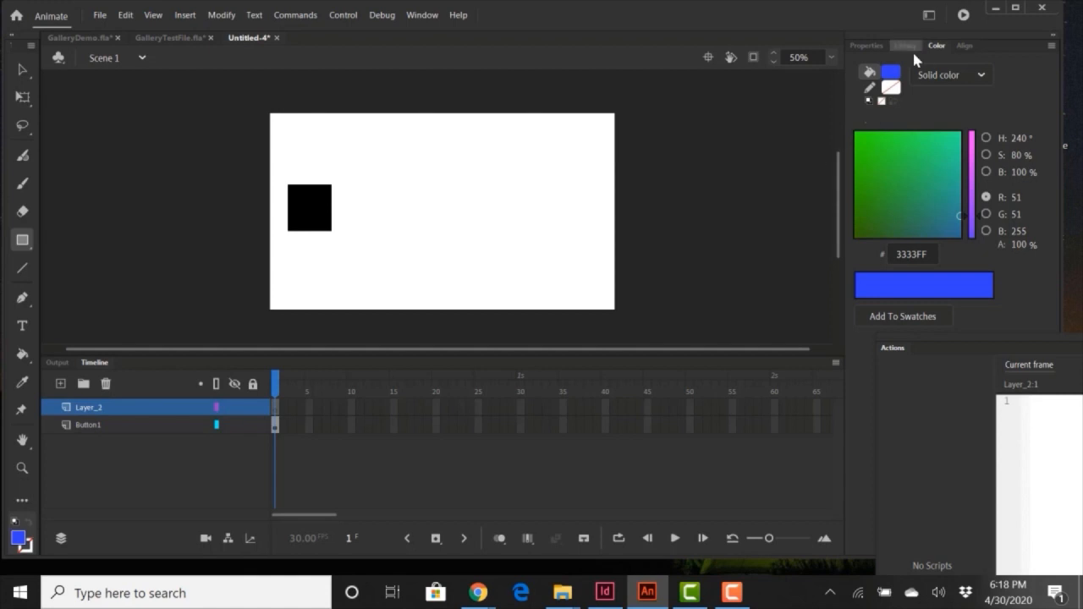
click(910, 46)
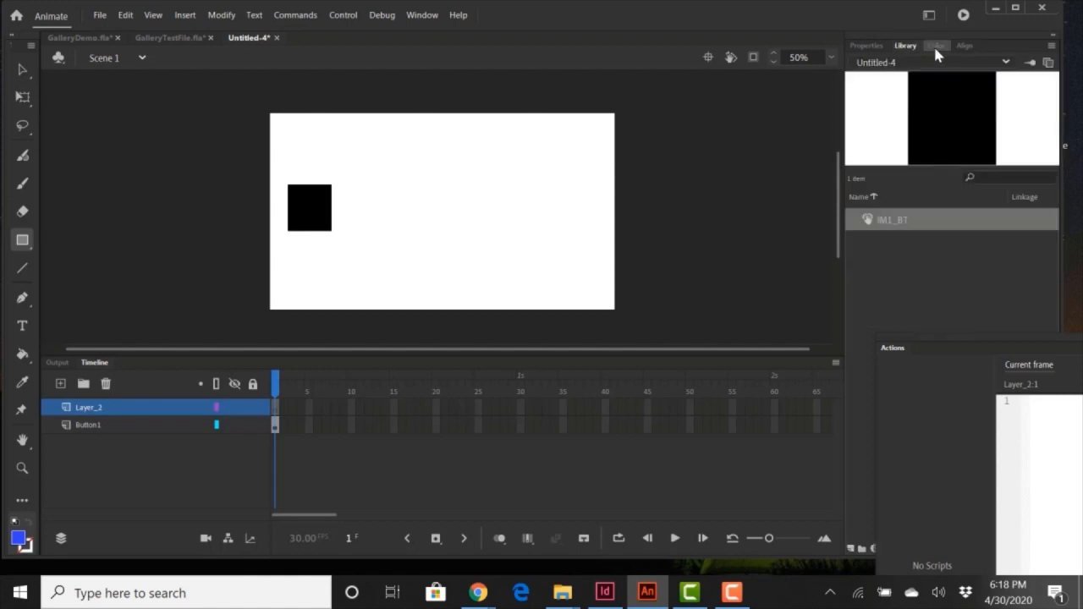
click(934, 46)
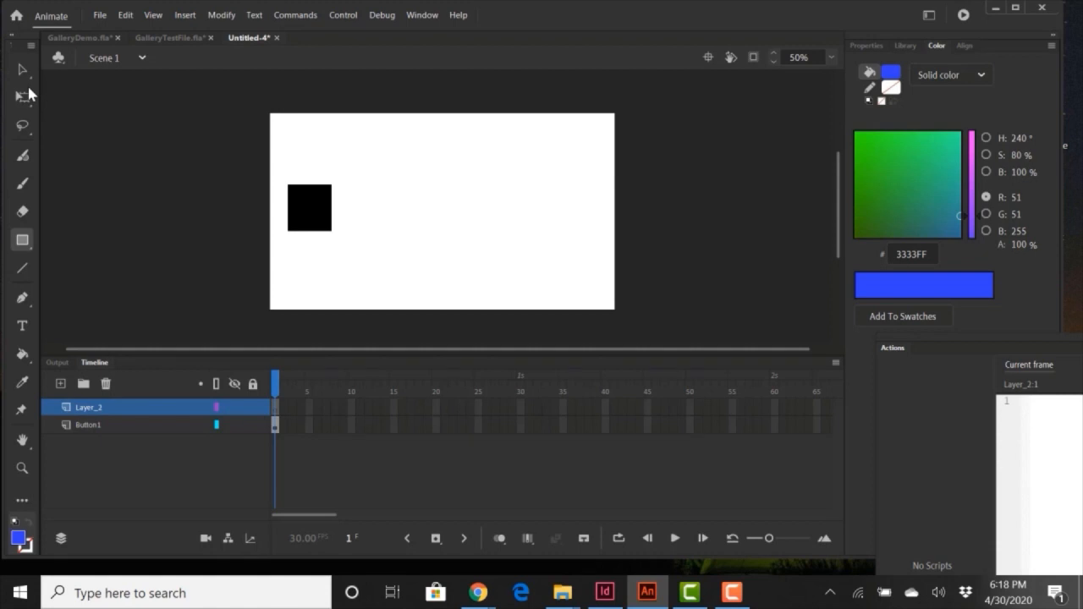
key(v)
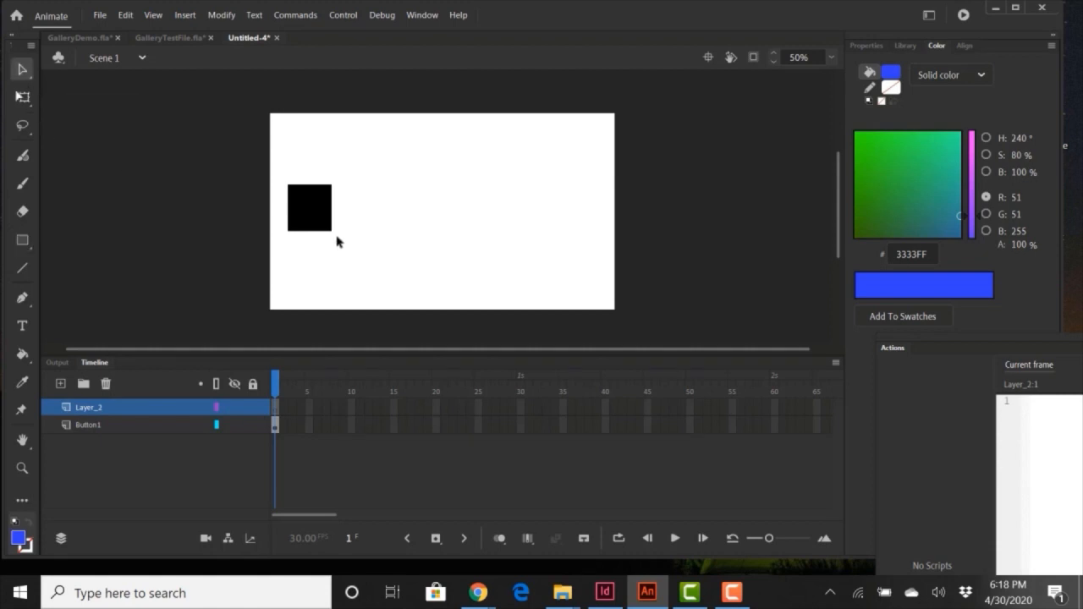
Draw a blue circle about 408 px across on the right half of the stage with the Oval tool and shift it slightly up and left.
click(27, 245)
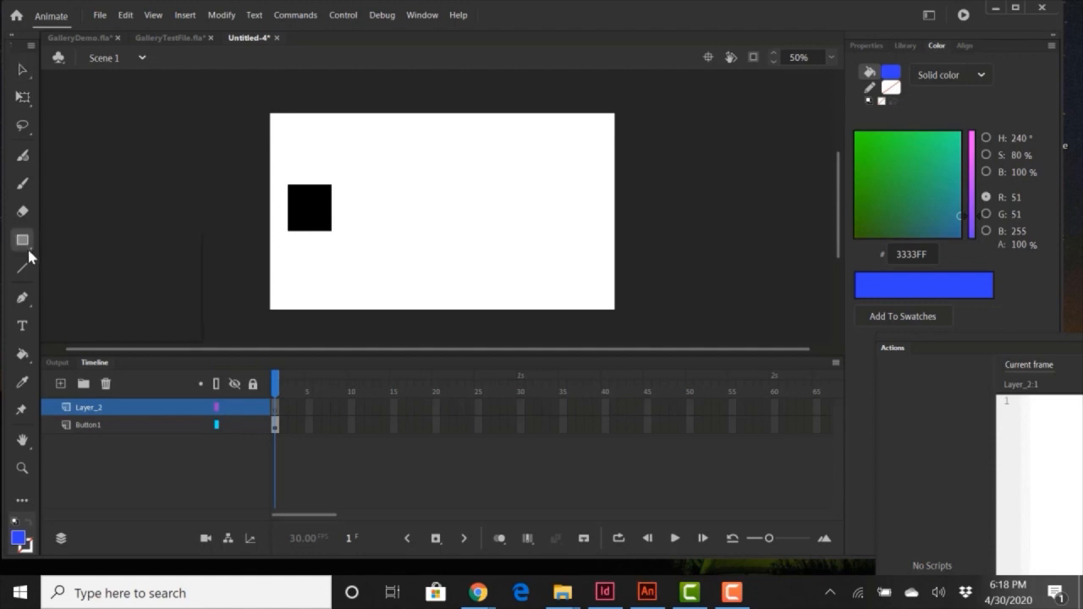
click(29, 246)
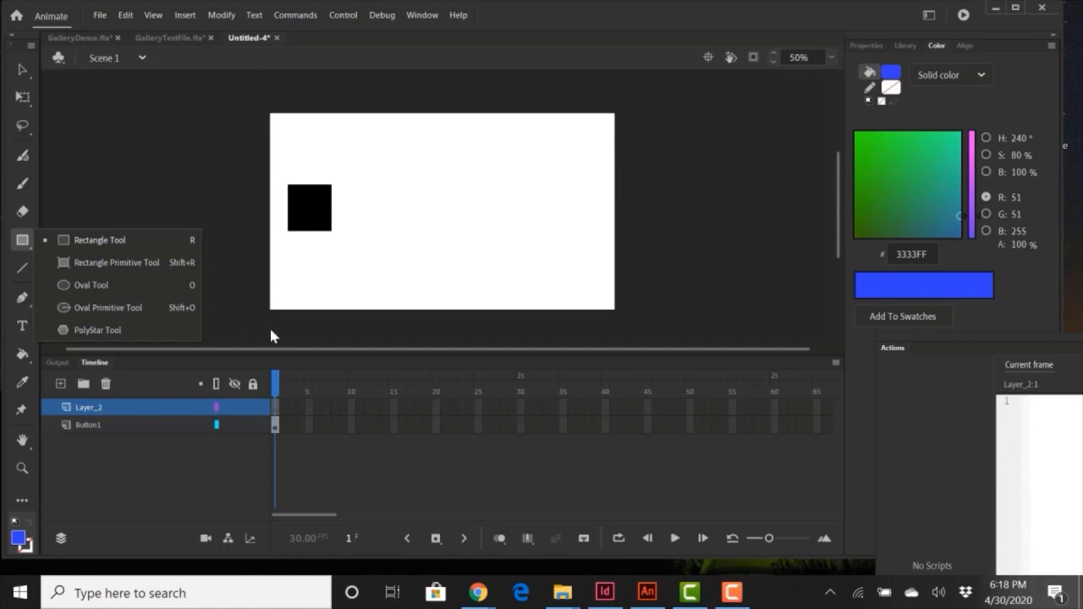
click(495, 175)
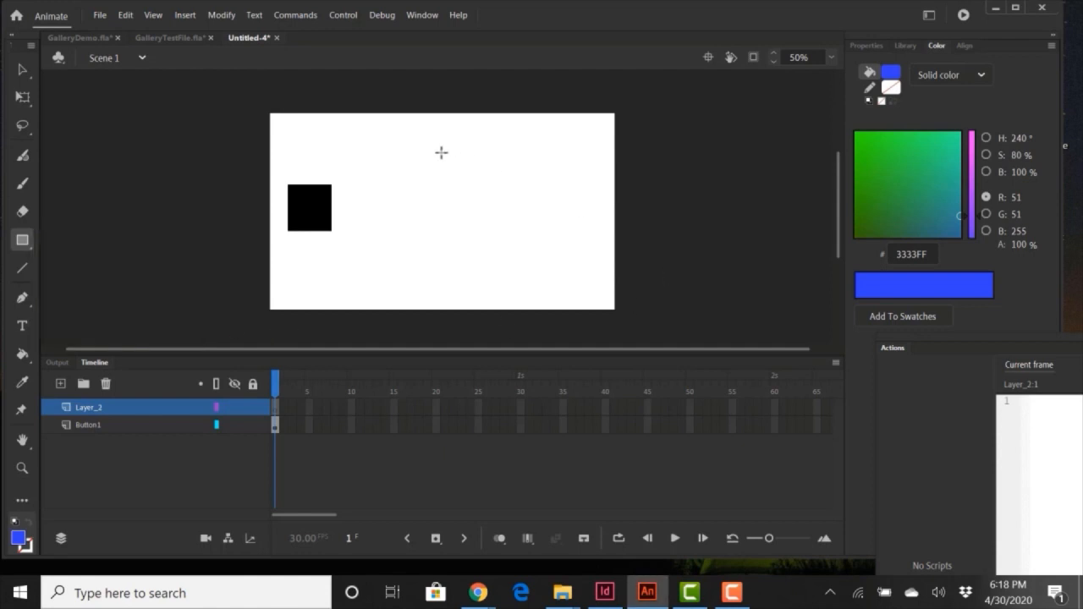
mouse_move(430, 148)
mouse_down()
mouse_move(502, 242)
mouse_move(559, 290)
mouse_up()
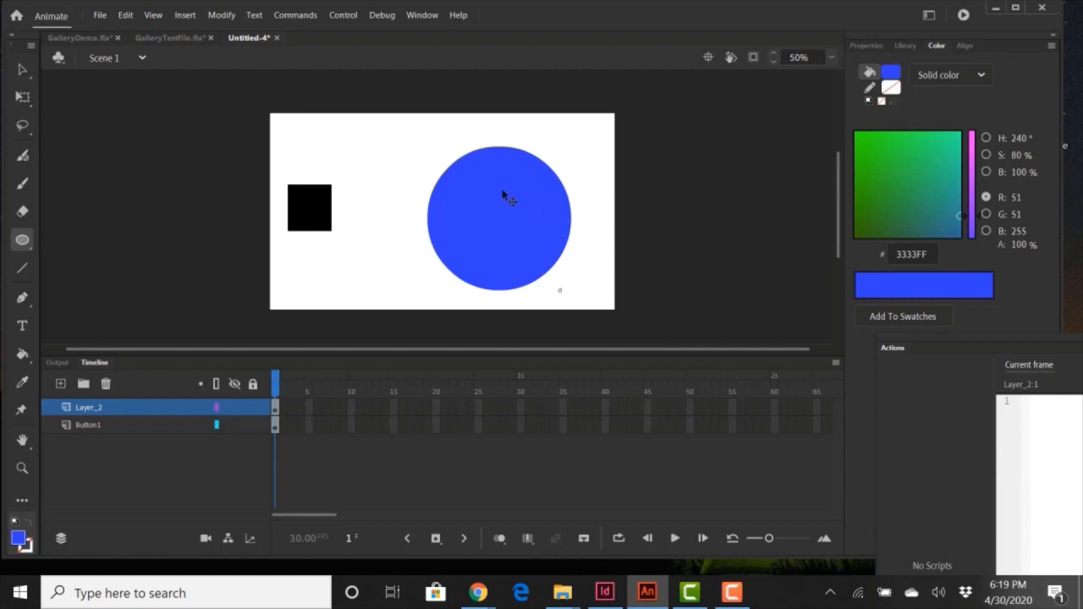
mouse_move(543, 215)
mouse_down()
mouse_move(509, 193)
mouse_move(532, 208)
mouse_up()
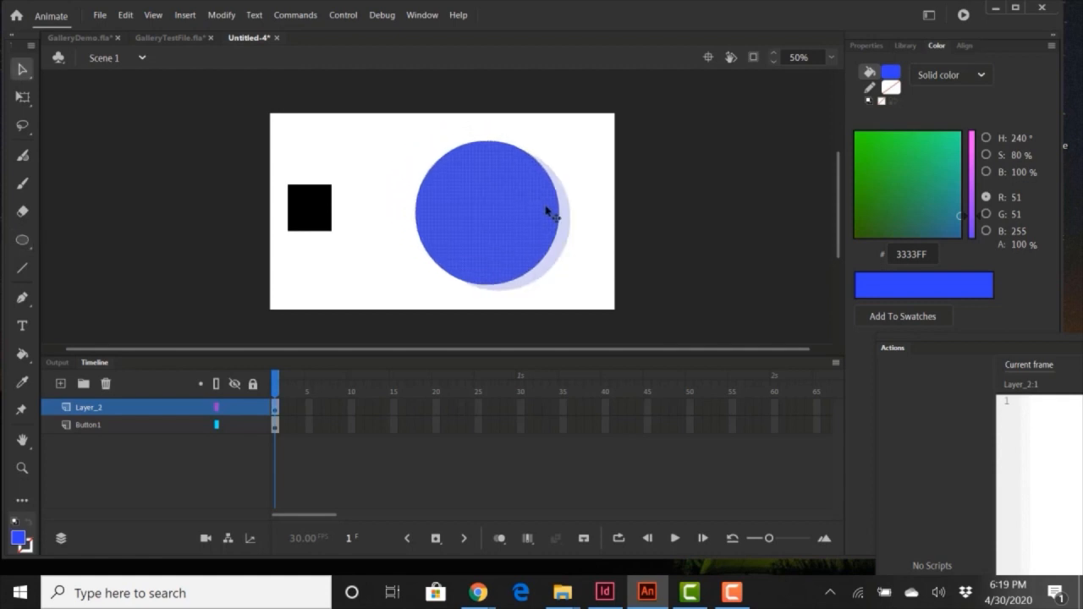
Change the circle's fill to a bitmap fill using the imported MockingBird6 image.
click(982, 75)
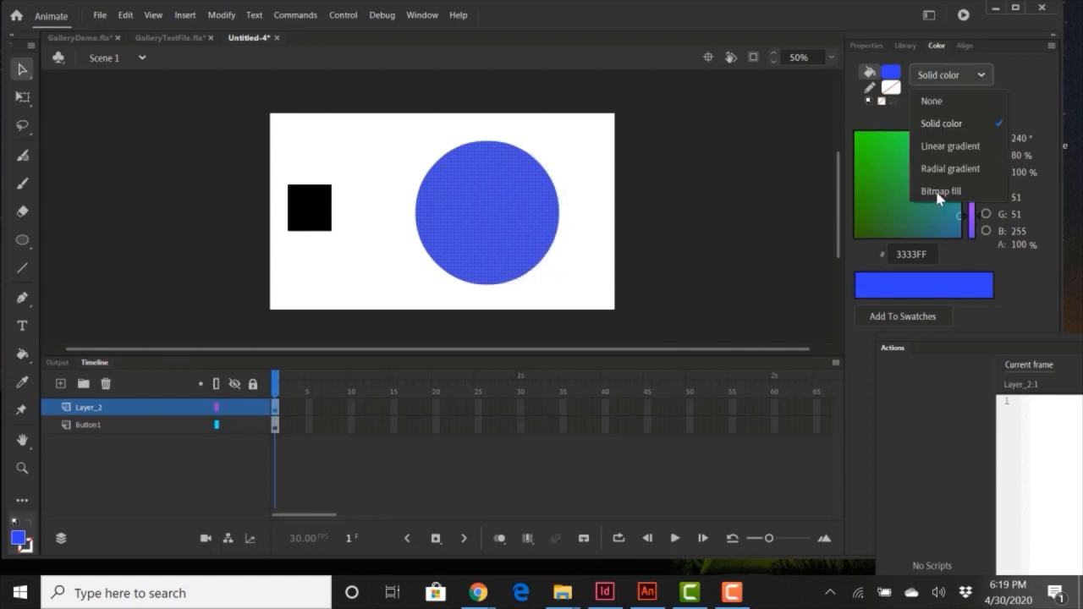
click(946, 193)
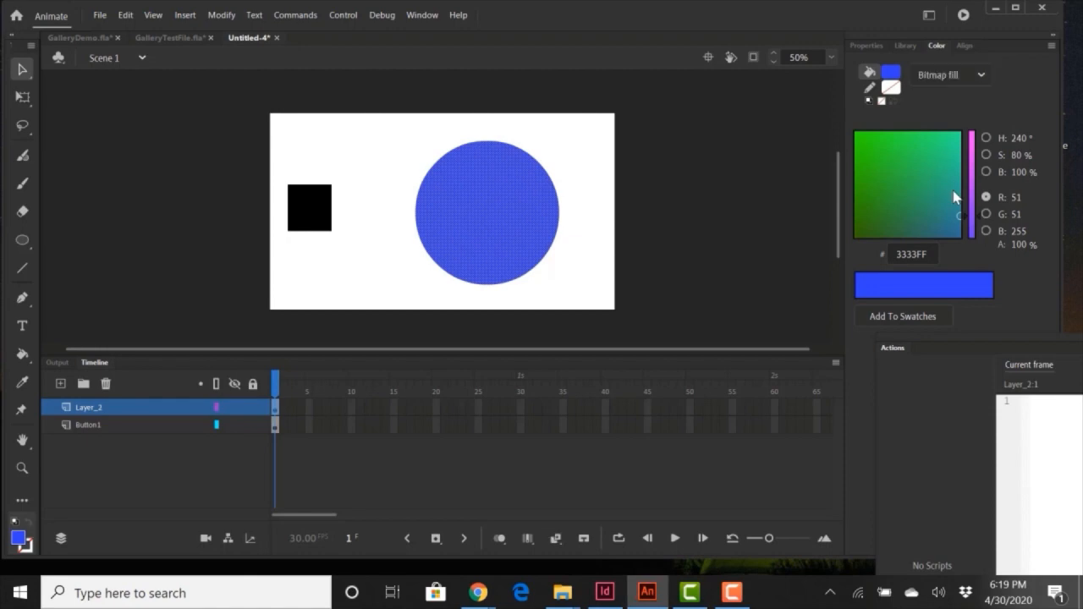
scroll(624, 253, down, 3)
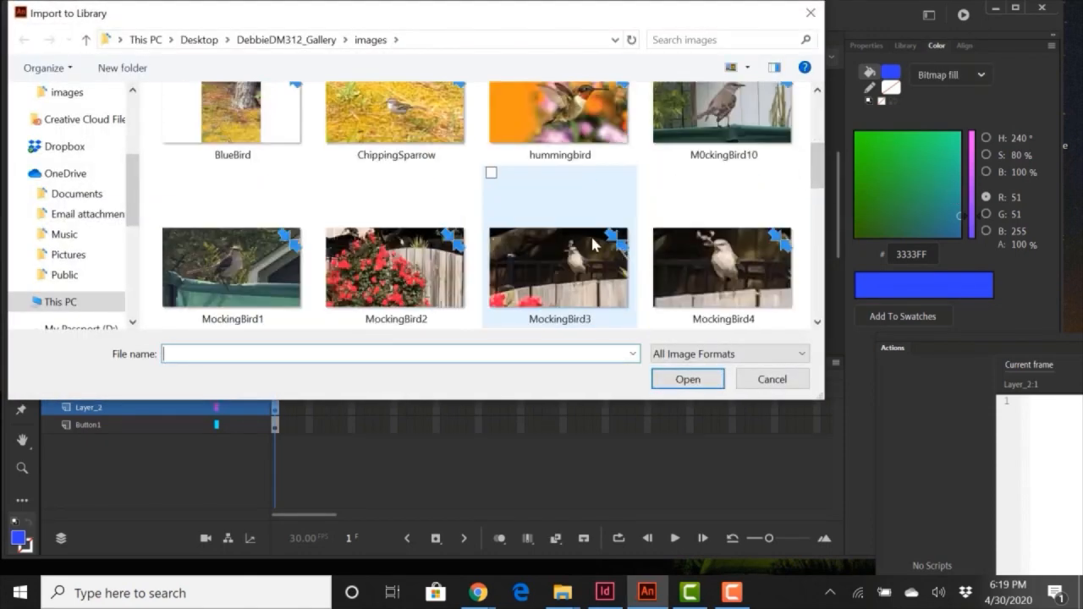
scroll(592, 247, down, 3)
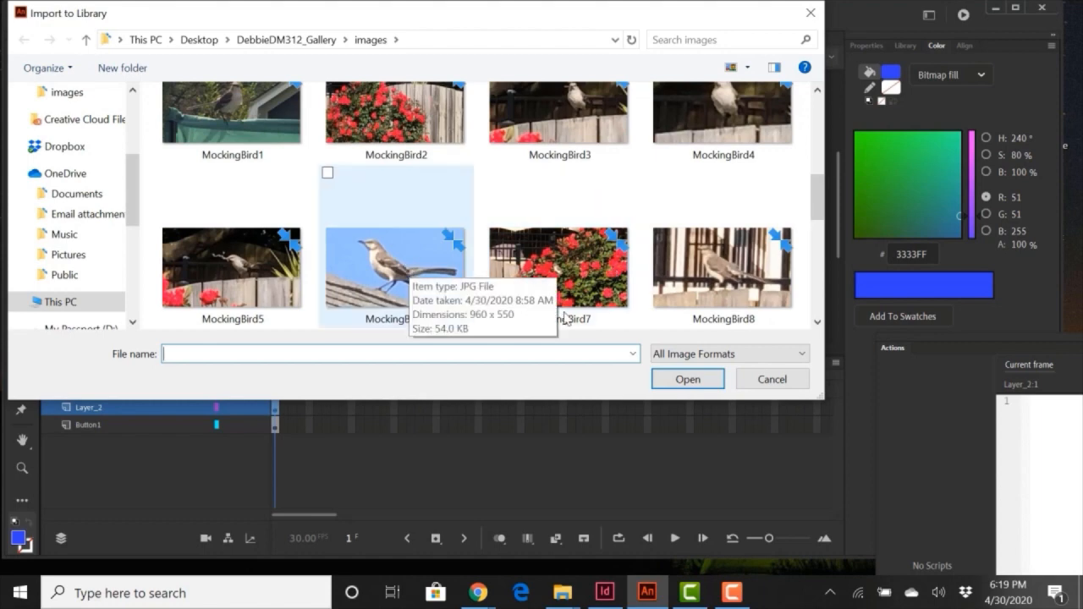
click(409, 269)
click(694, 382)
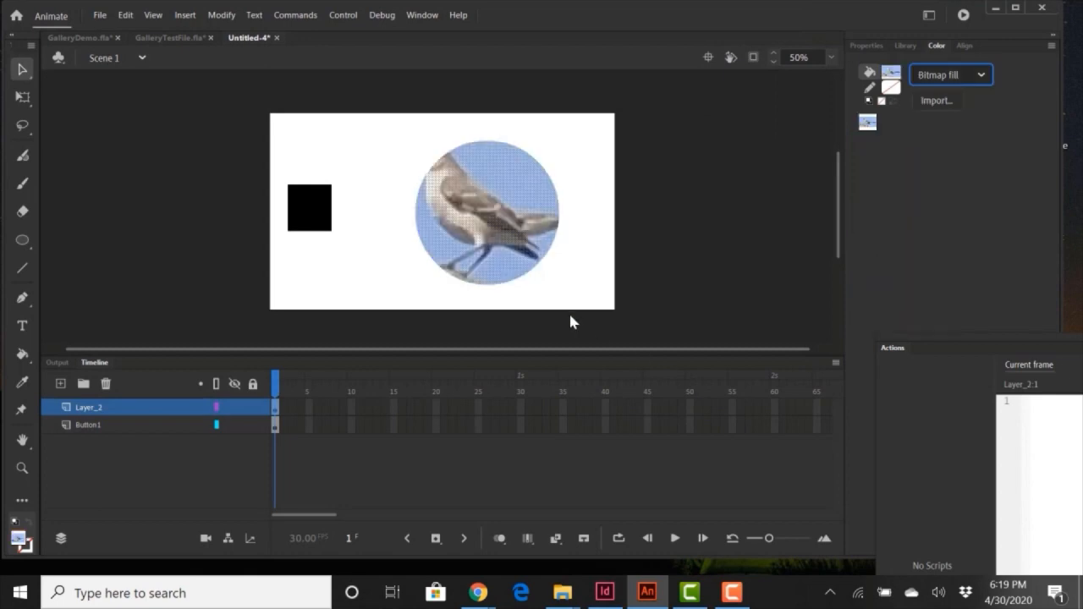
Shrink the circle's bitmap fill in height and width with the Gradient Transform tool so the whole bird fits inside the circle.
click(24, 100)
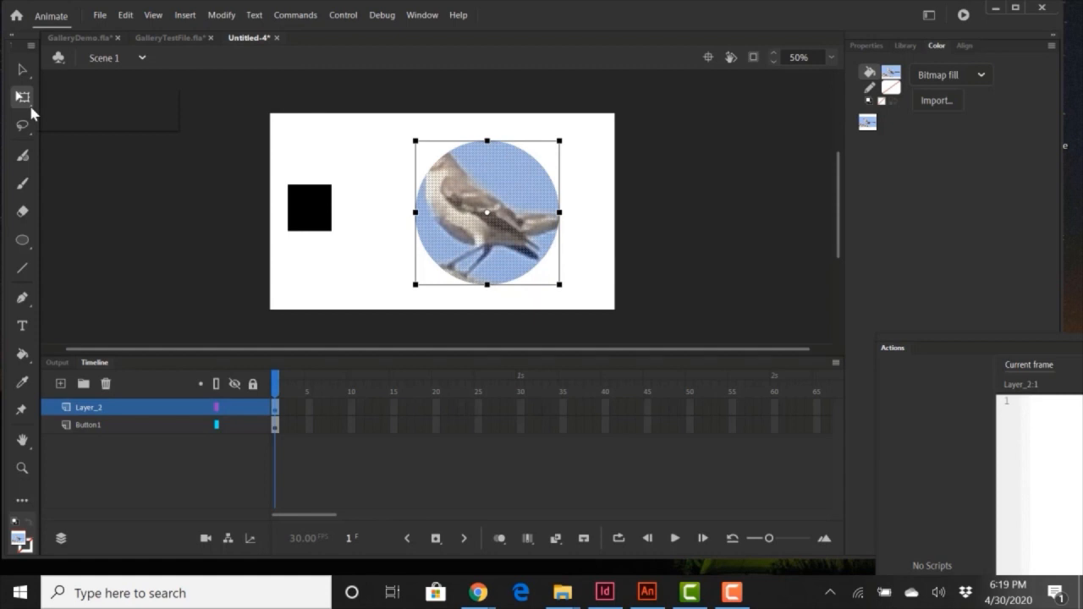
click(30, 101)
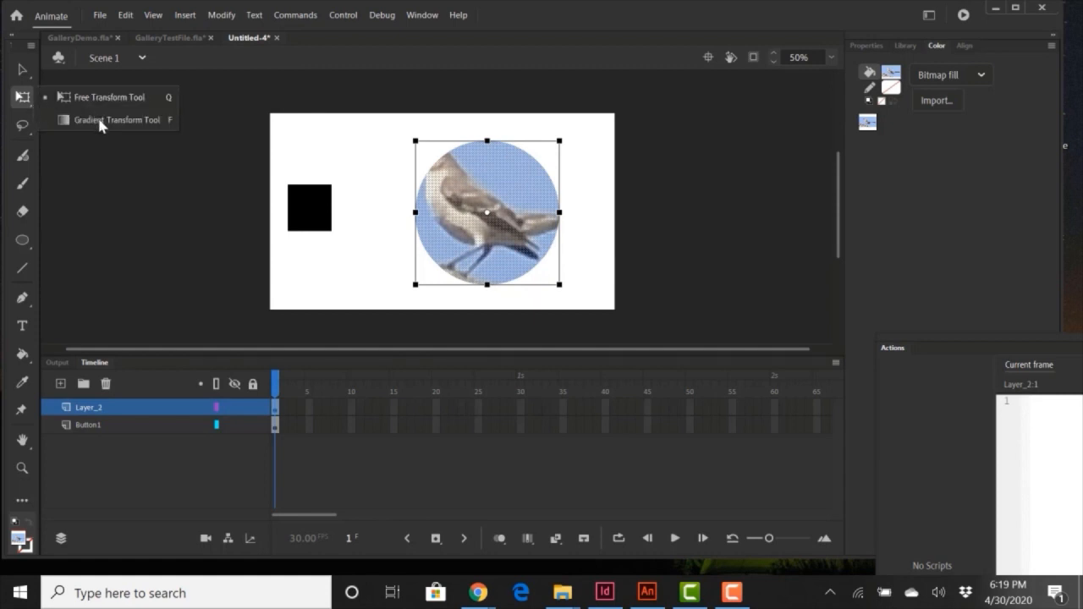
click(99, 121)
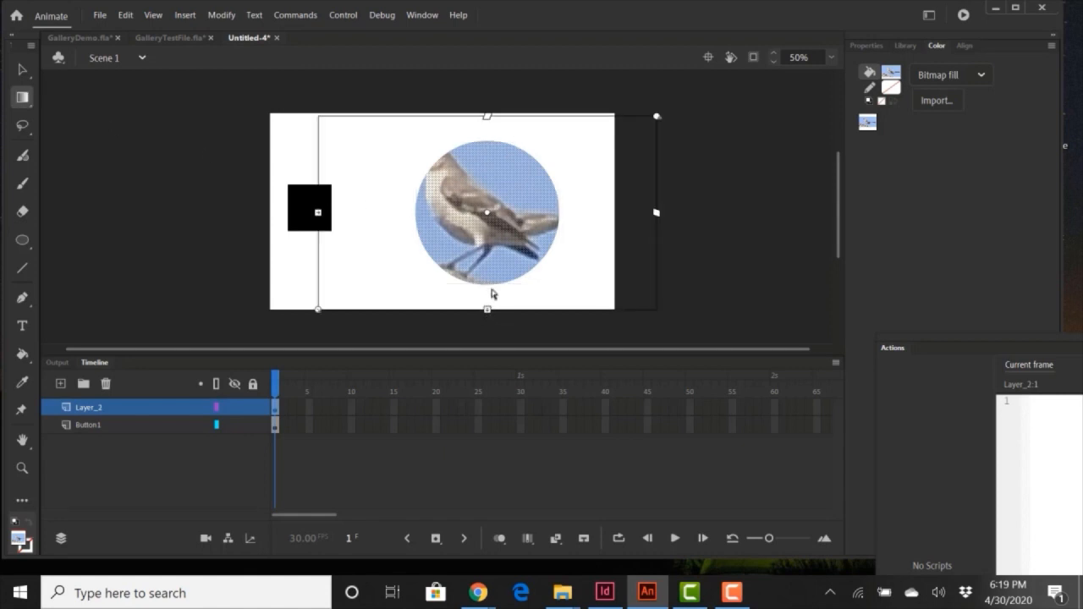
drag(488, 308, 490, 291)
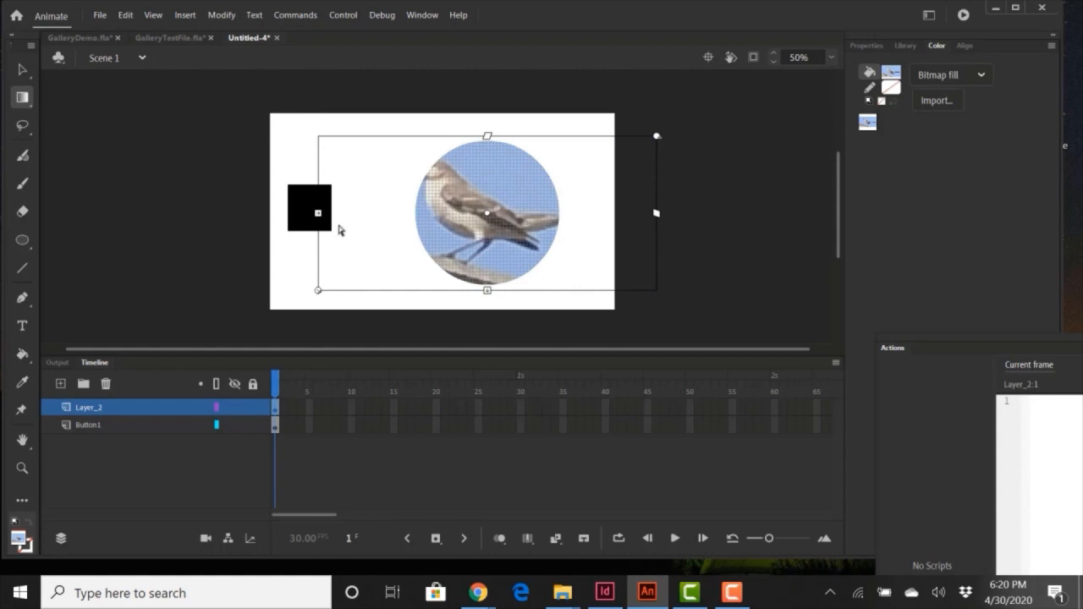
drag(318, 215, 359, 228)
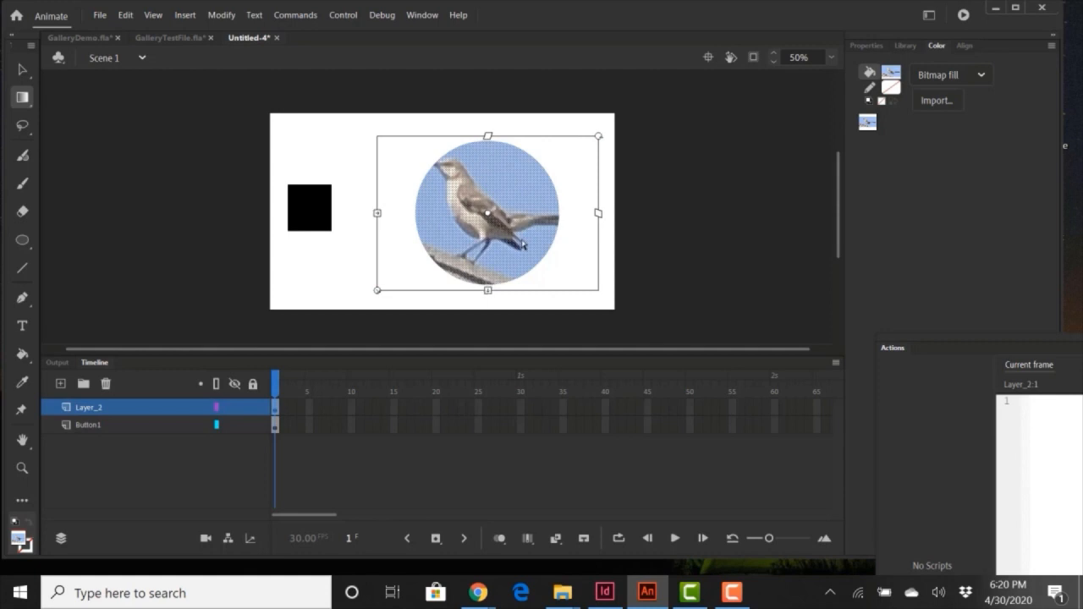
click(534, 245)
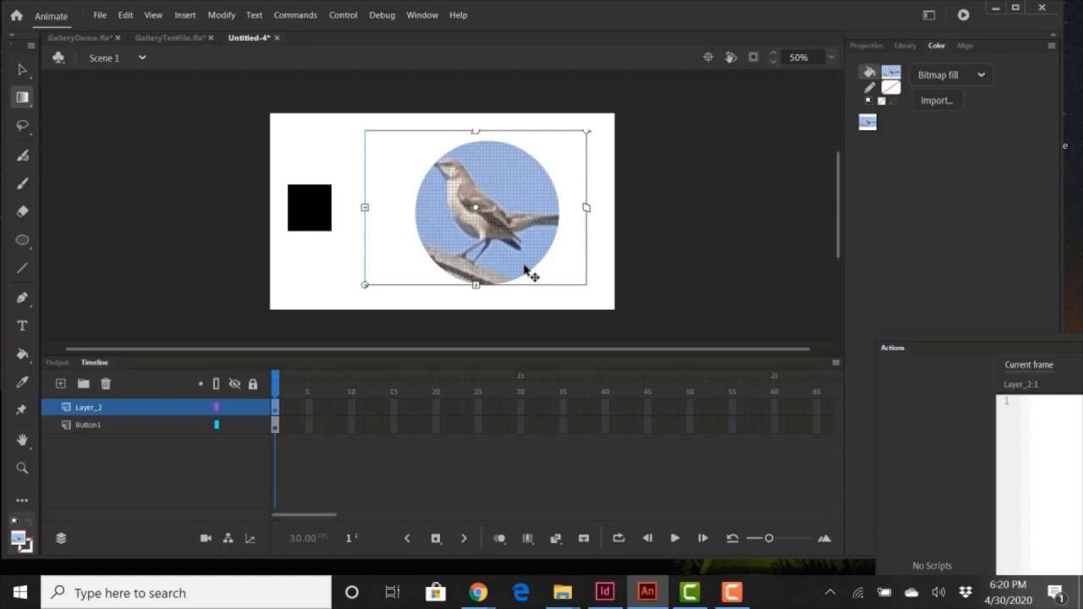
key(v)
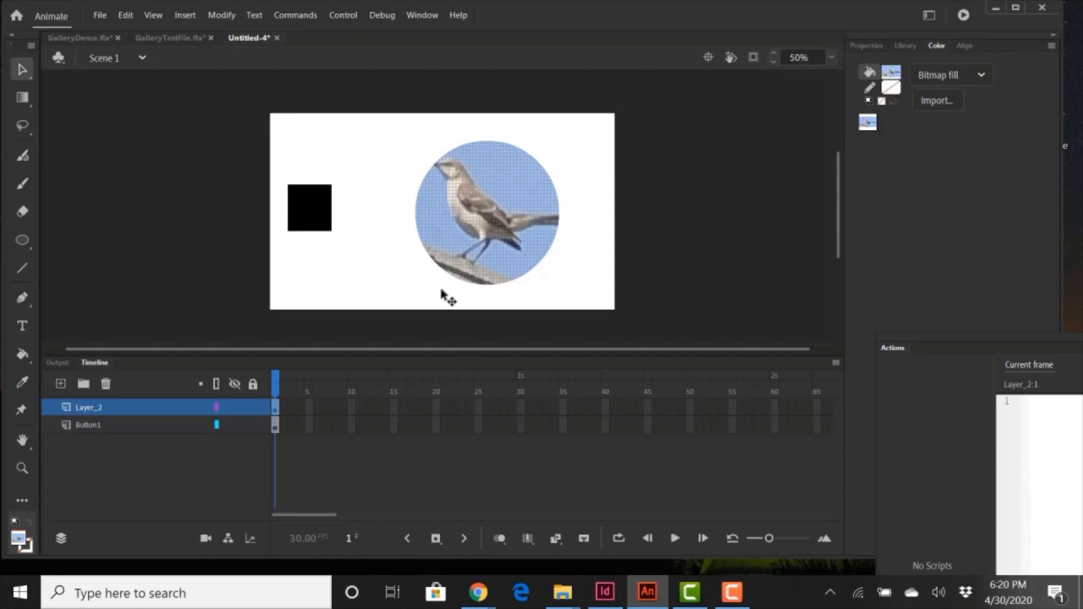
Convert the bird circle to a movie clip symbol named FadeInImg.
right_click(505, 186)
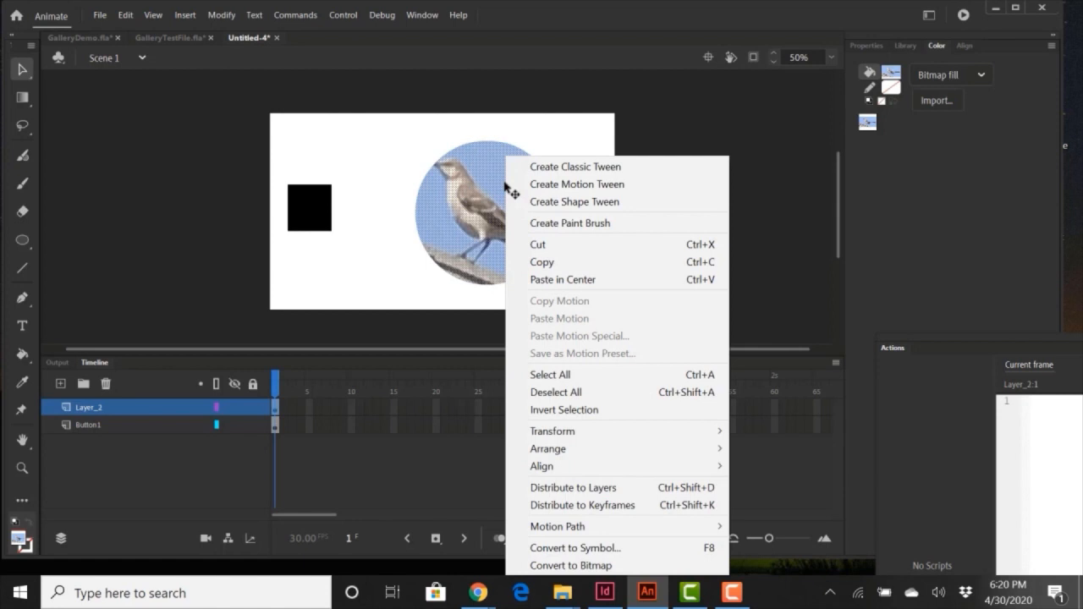
click(594, 549)
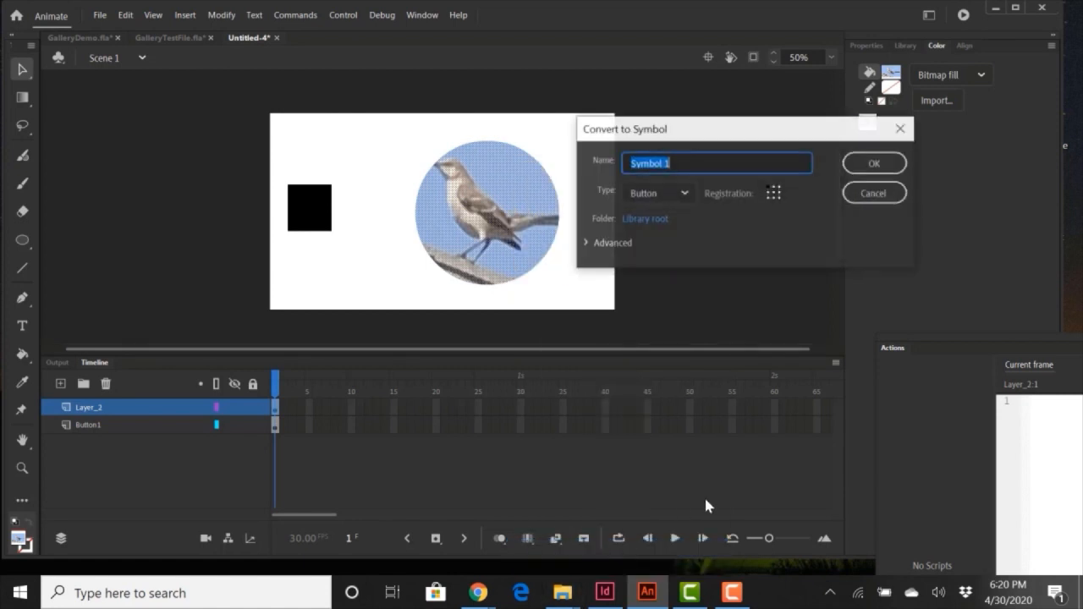
click(687, 193)
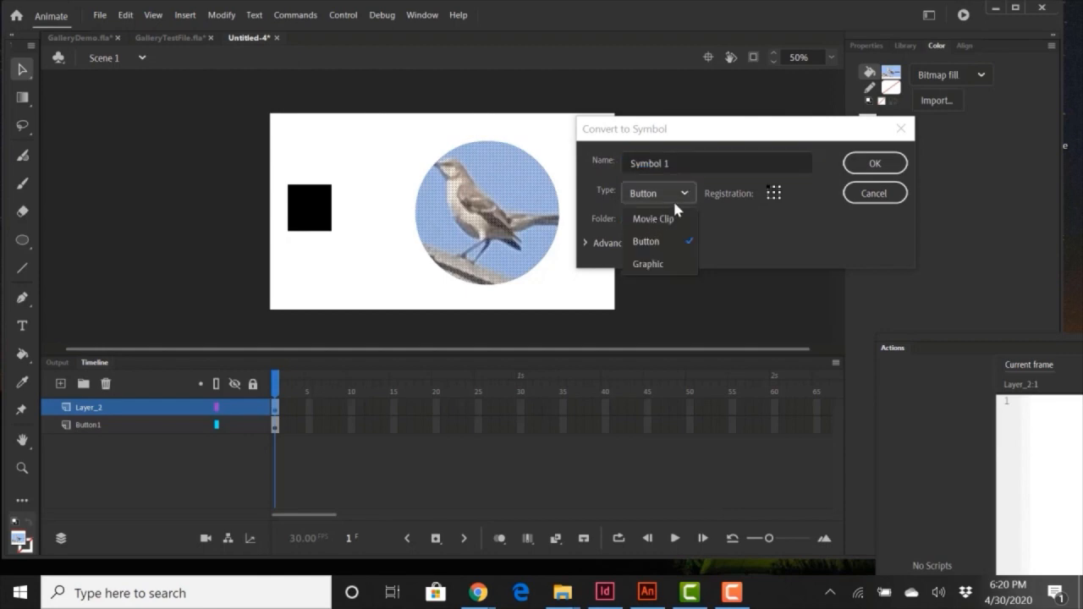
click(697, 157)
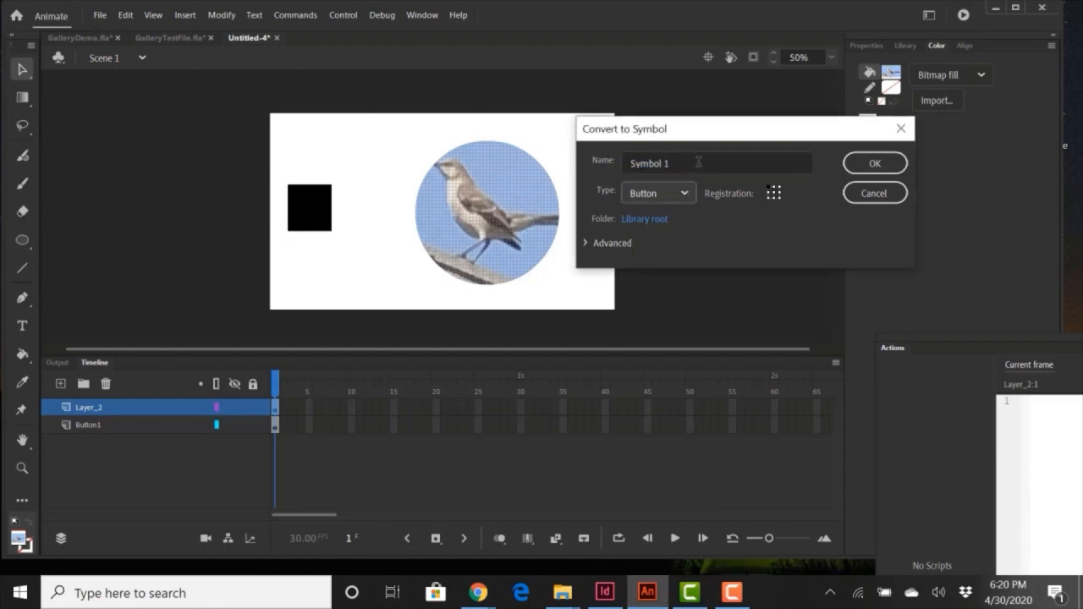
double_click(707, 163)
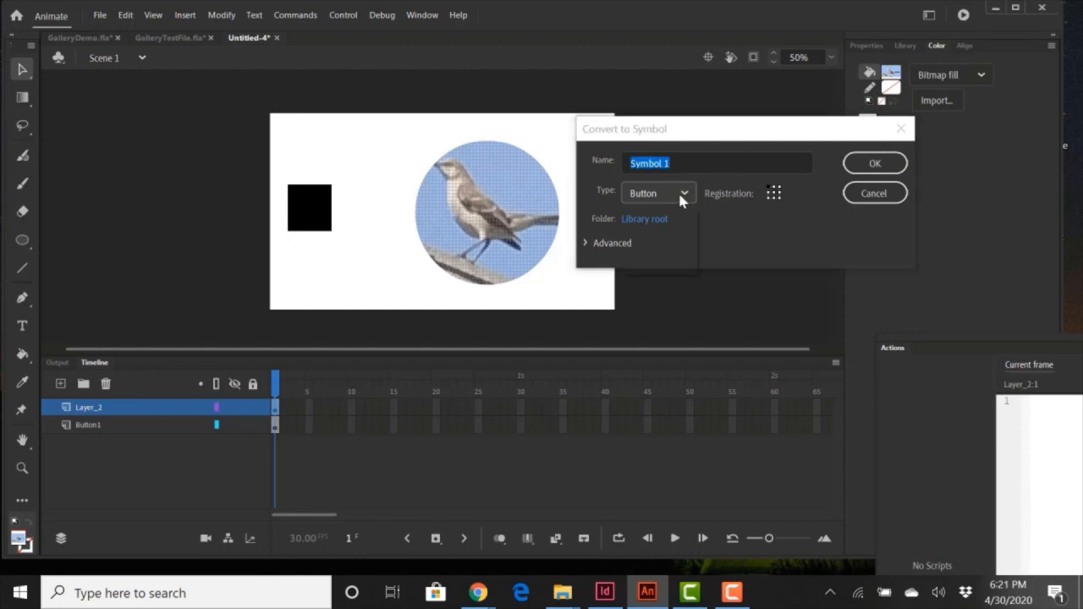
click(681, 197)
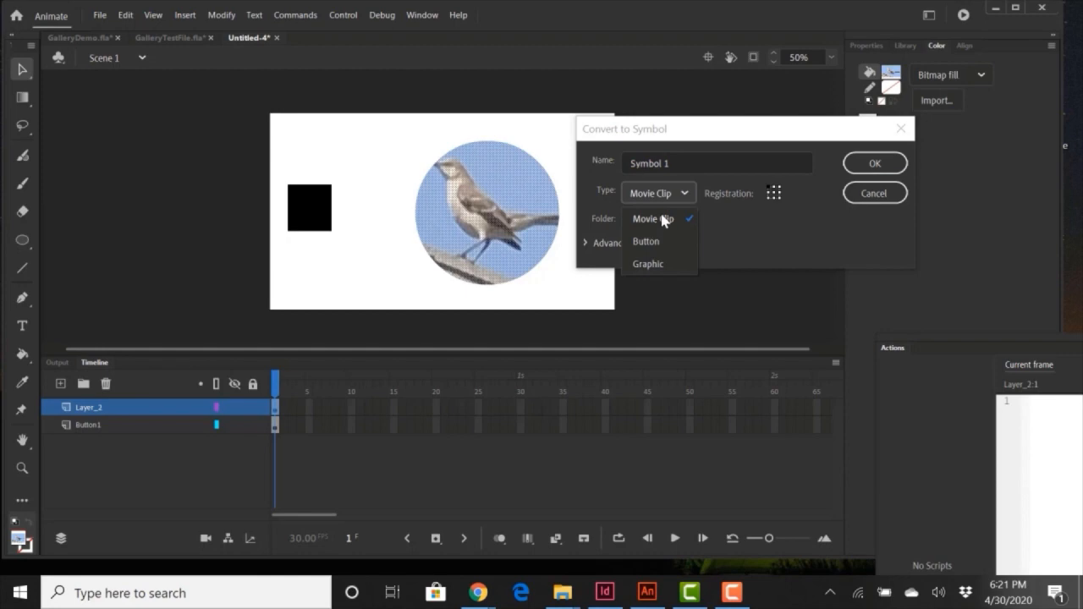
click(687, 159)
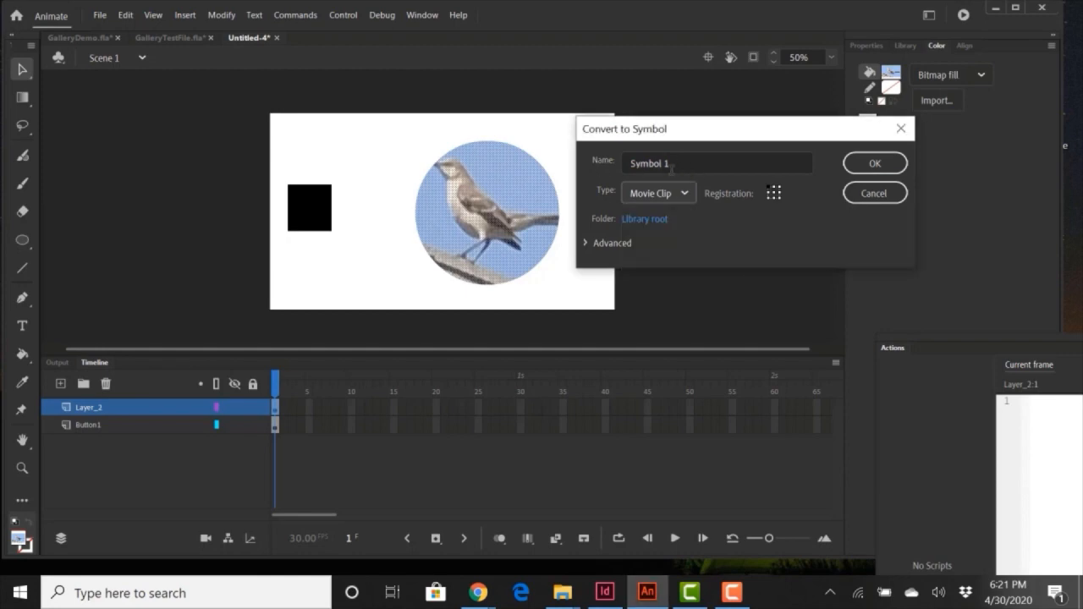
triple_click(676, 165)
text(FadeInImg)
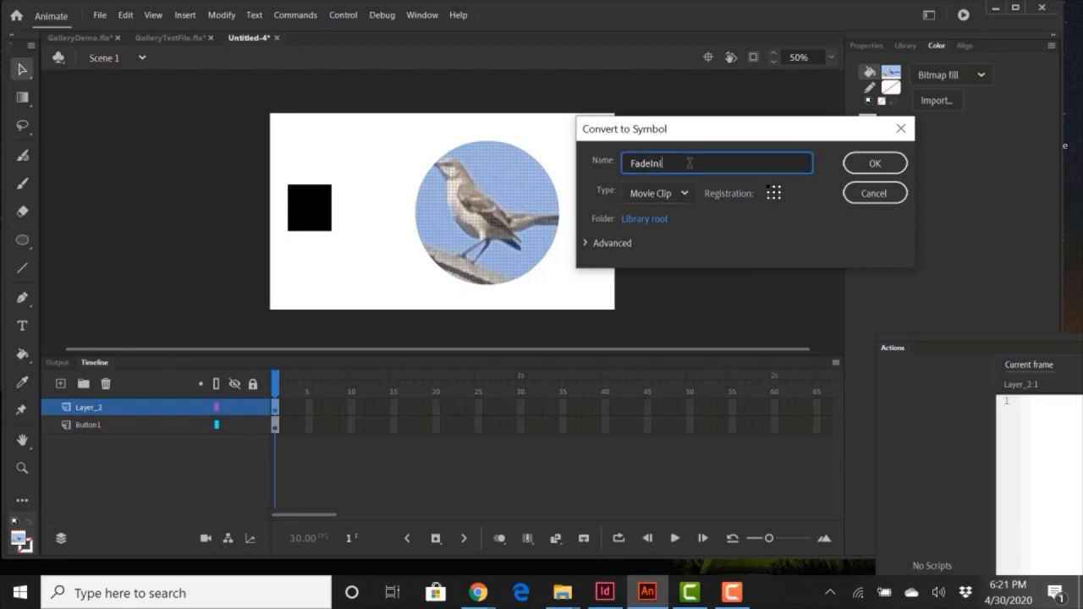
click(877, 164)
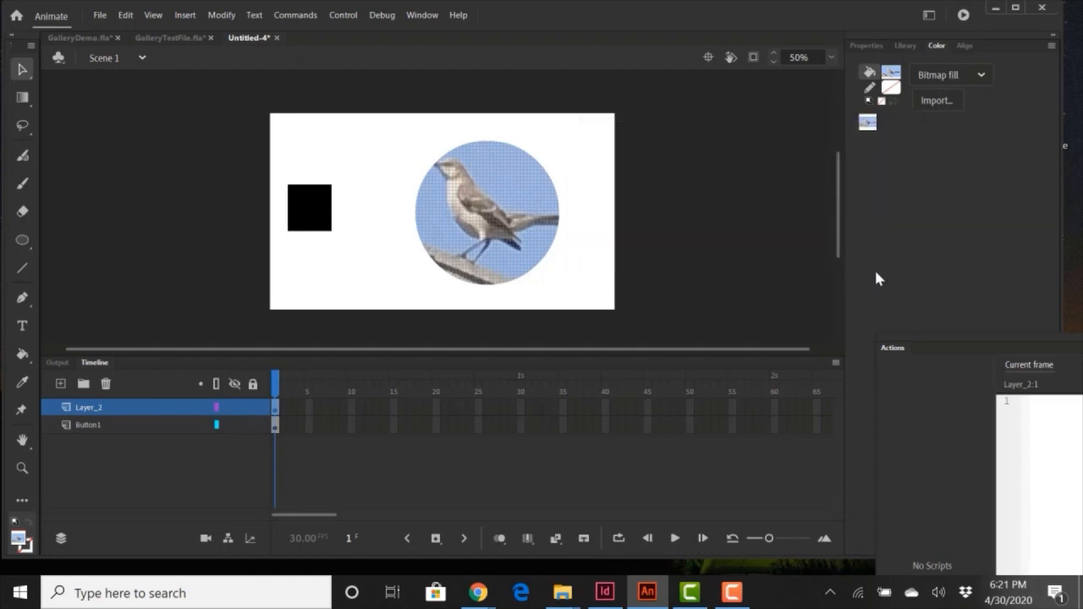
Open the FadeInImg movie clip for editing from the library and display the properties of its shape.
click(904, 44)
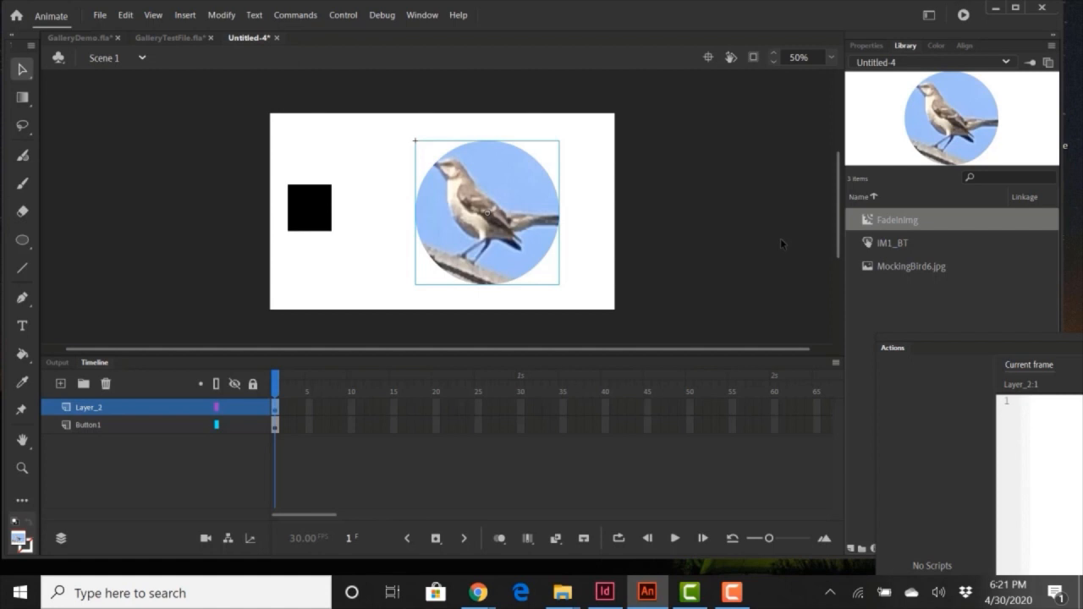
double_click(866, 222)
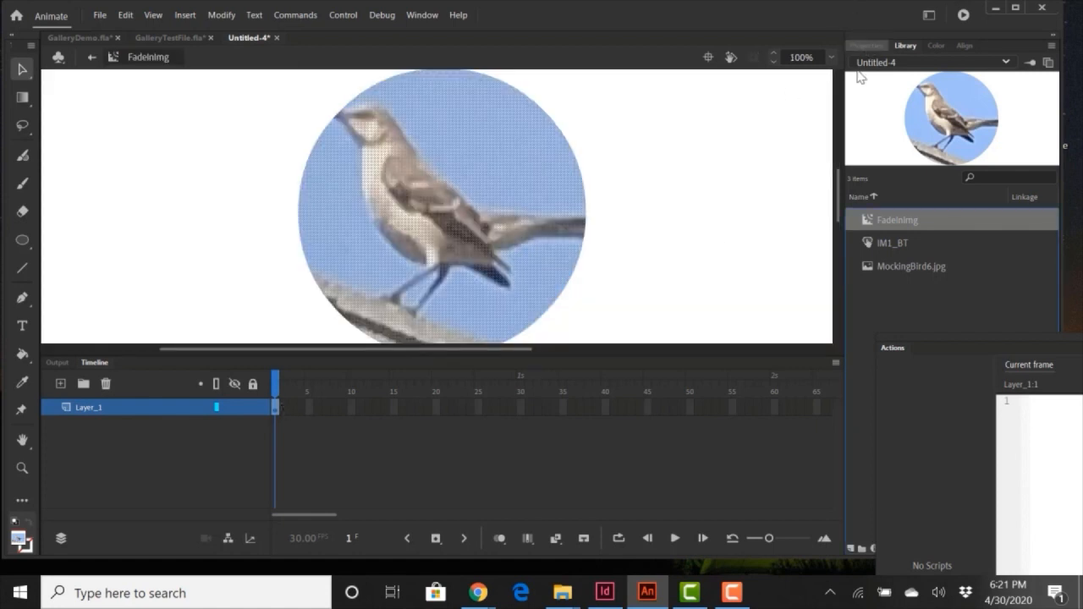
click(866, 45)
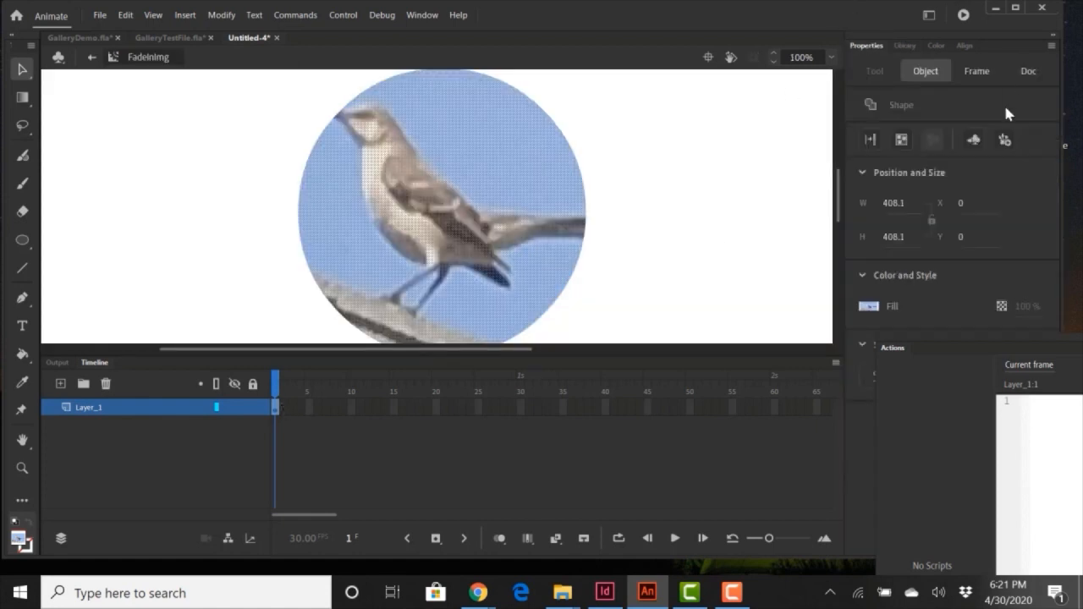
Extend Layer_1 of the FadeInImg clip through frame 10 and insert a keyframe at frame 10.
click(350, 407)
key(F5)
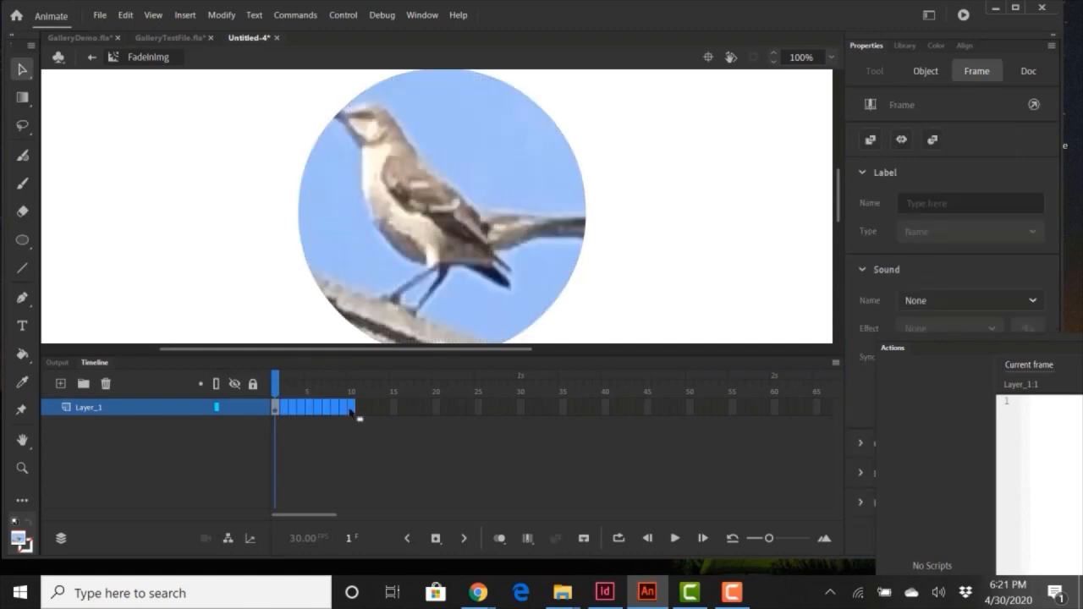
right_click(361, 415)
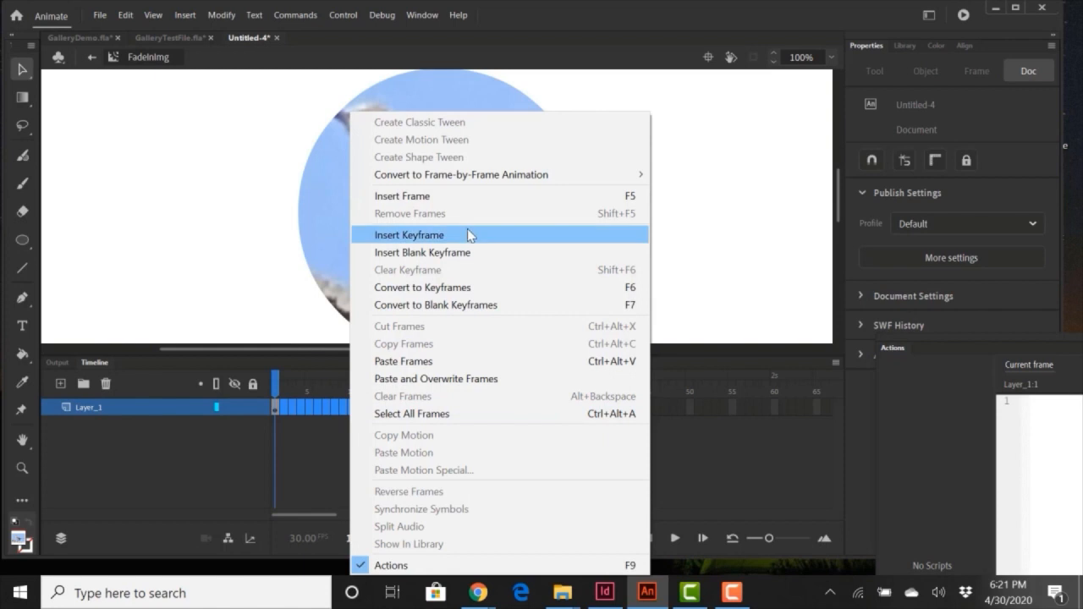
click(451, 196)
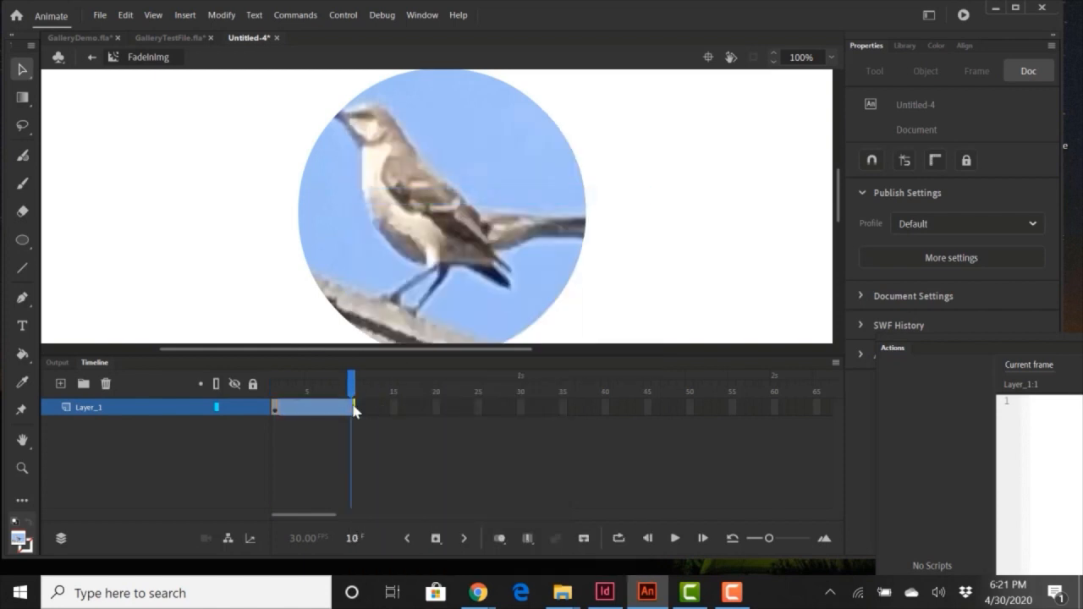
right_click(353, 408)
click(413, 235)
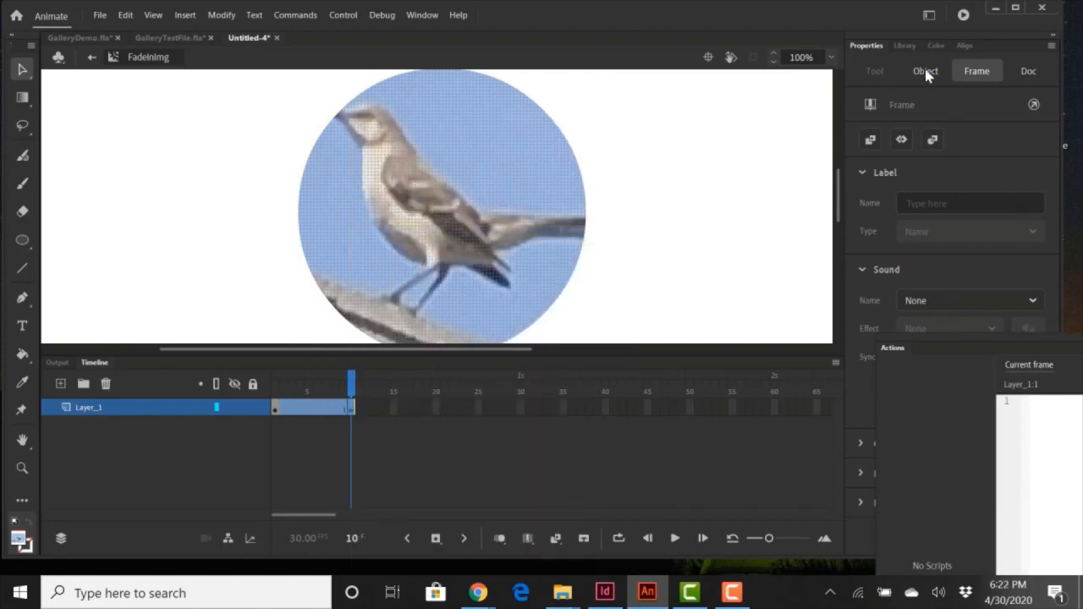
Apply an Alpha color effect to frames 2 through 10 and set it to 100%.
click(860, 270)
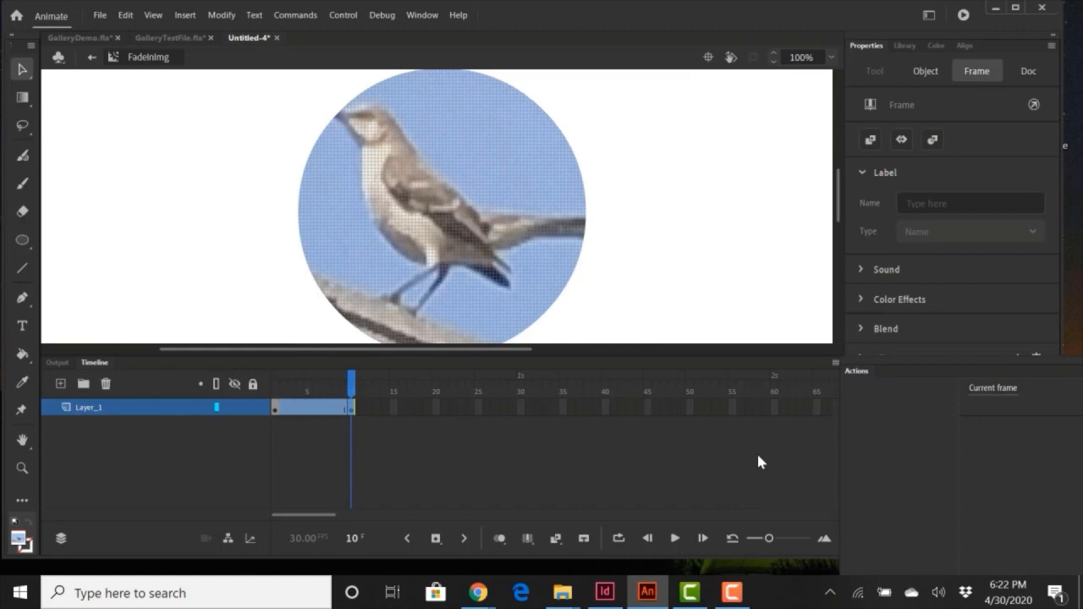
click(860, 298)
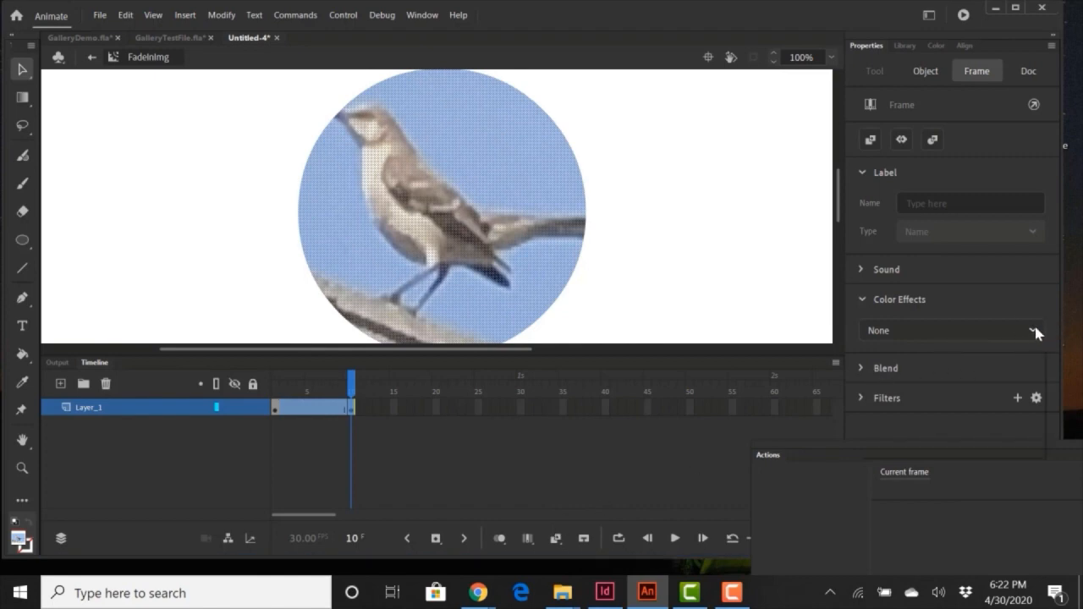
click(1034, 328)
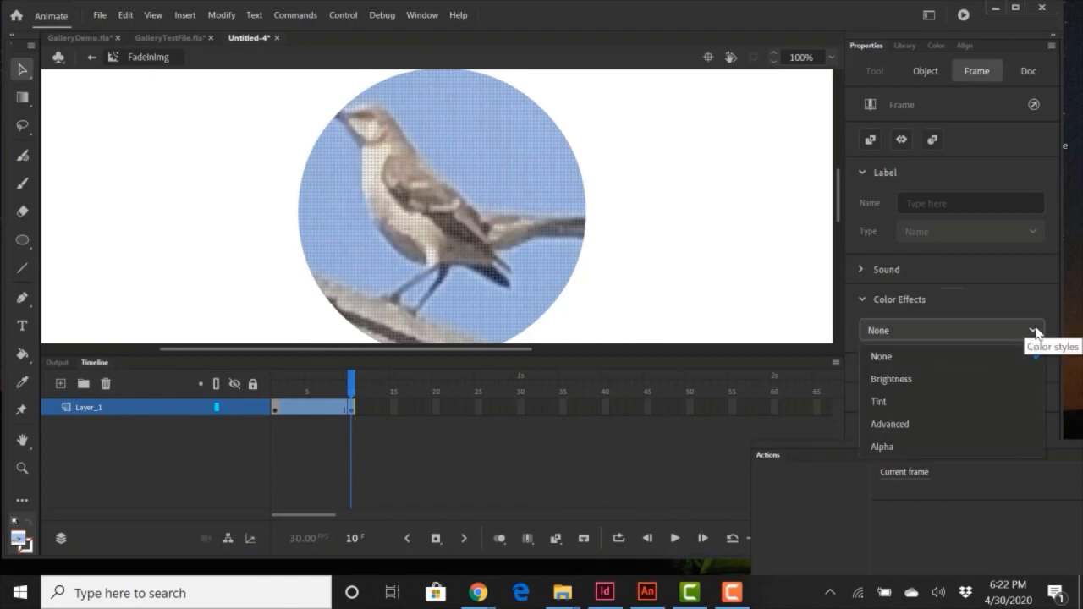
click(883, 447)
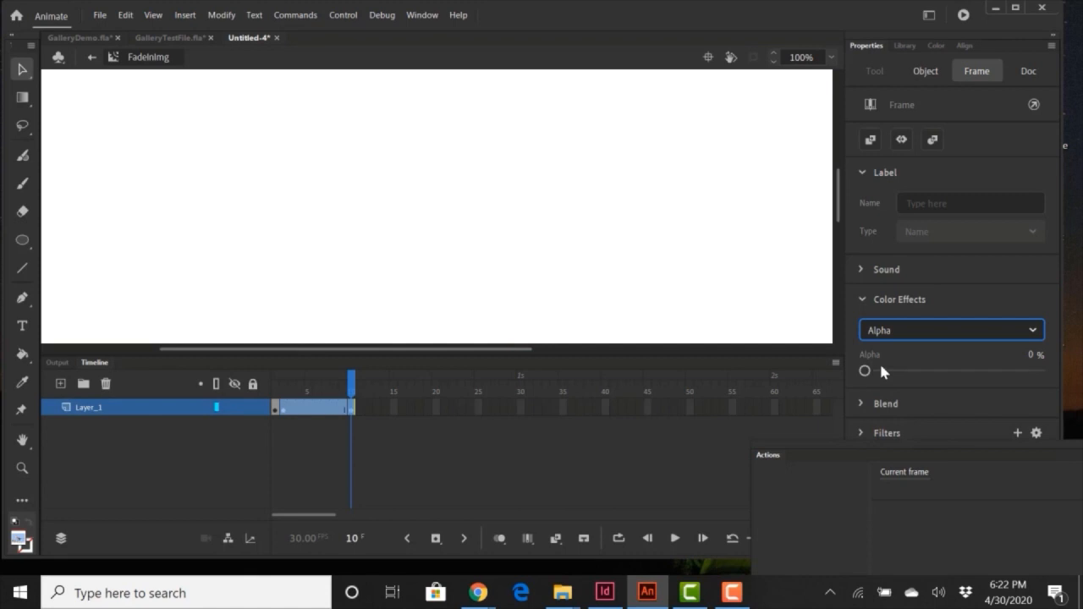
drag(987, 373, 1043, 375)
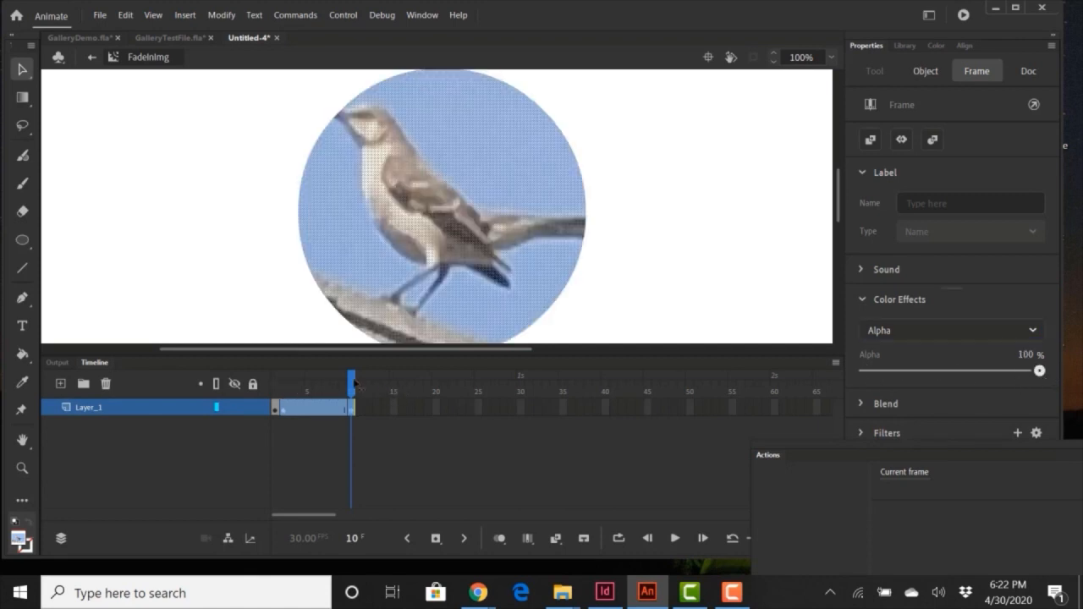
Compare the bird image and its object and frame properties at frames 1, 2 and 10.
click(266, 385)
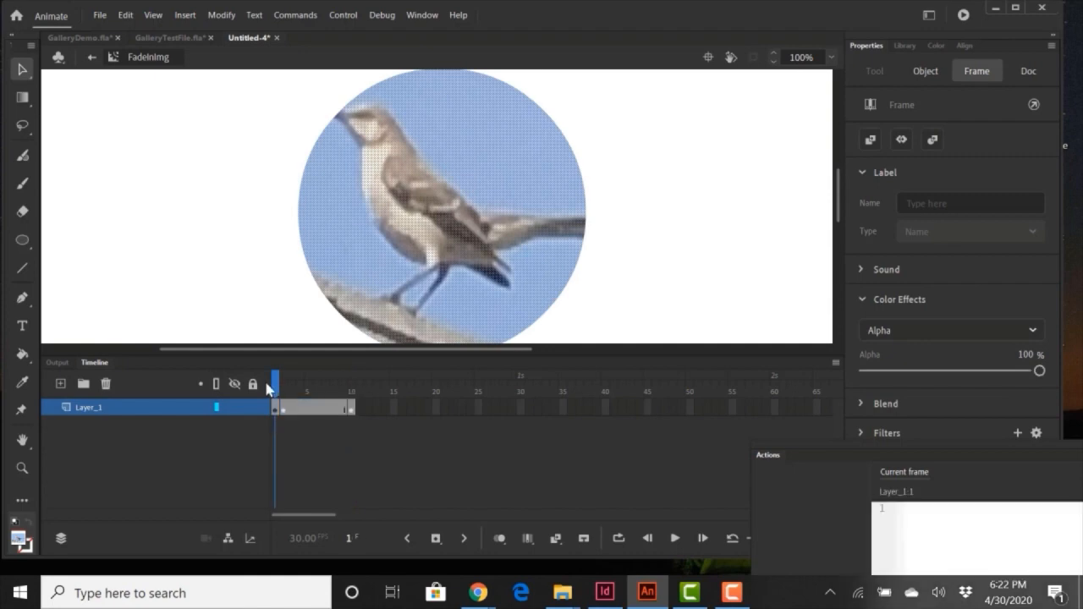
click(266, 382)
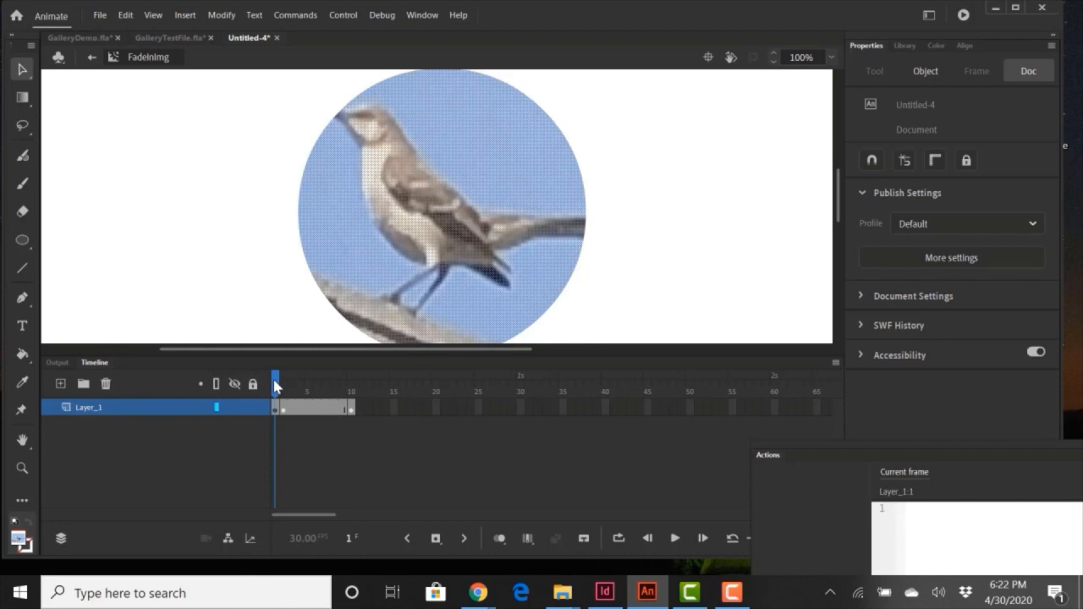
click(285, 385)
drag(286, 383, 353, 384)
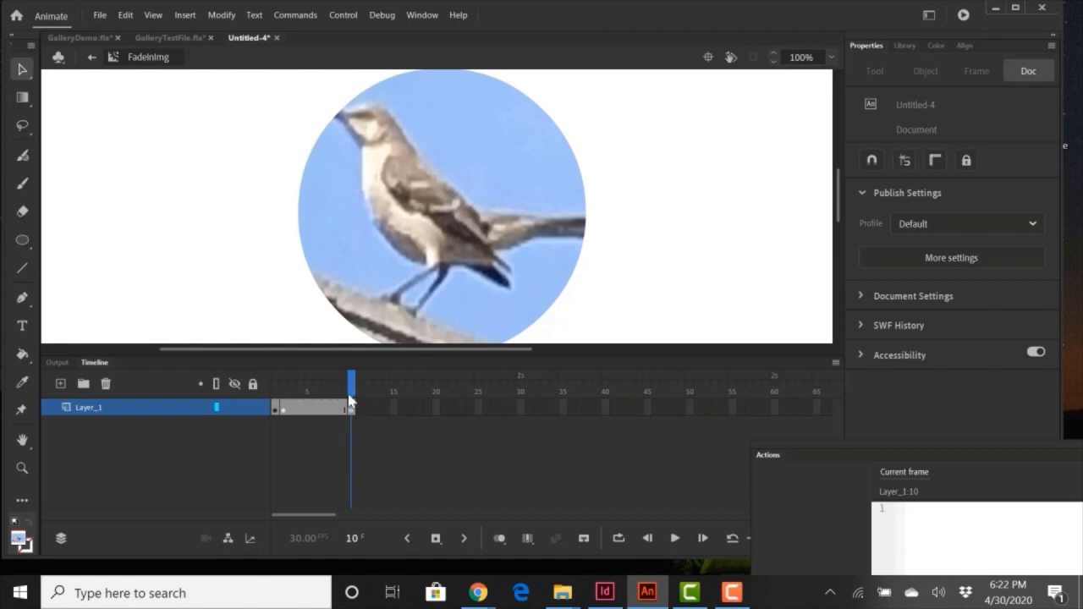
click(483, 190)
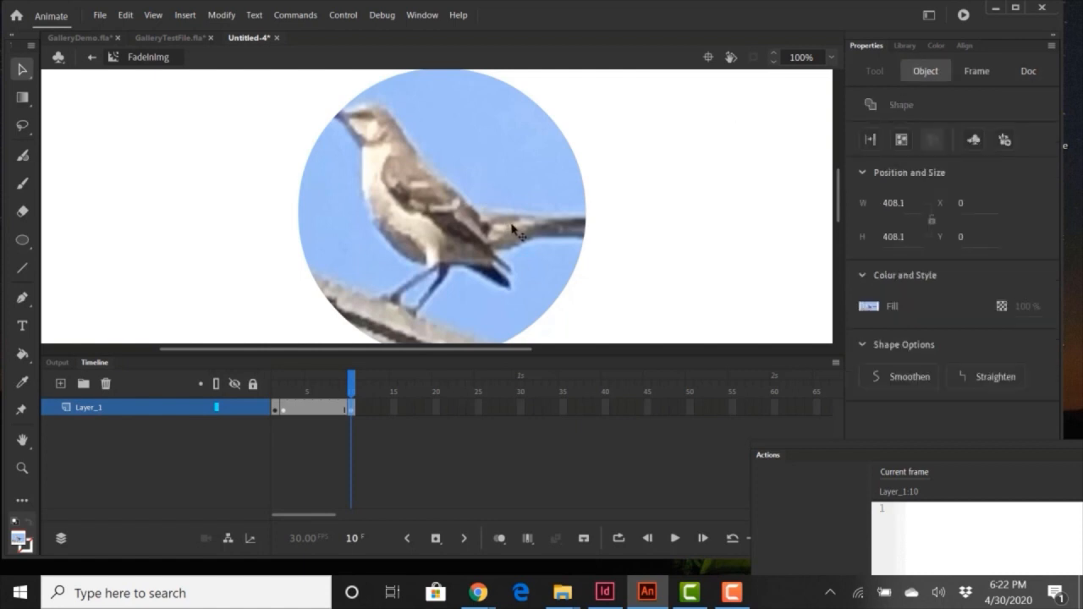
click(280, 389)
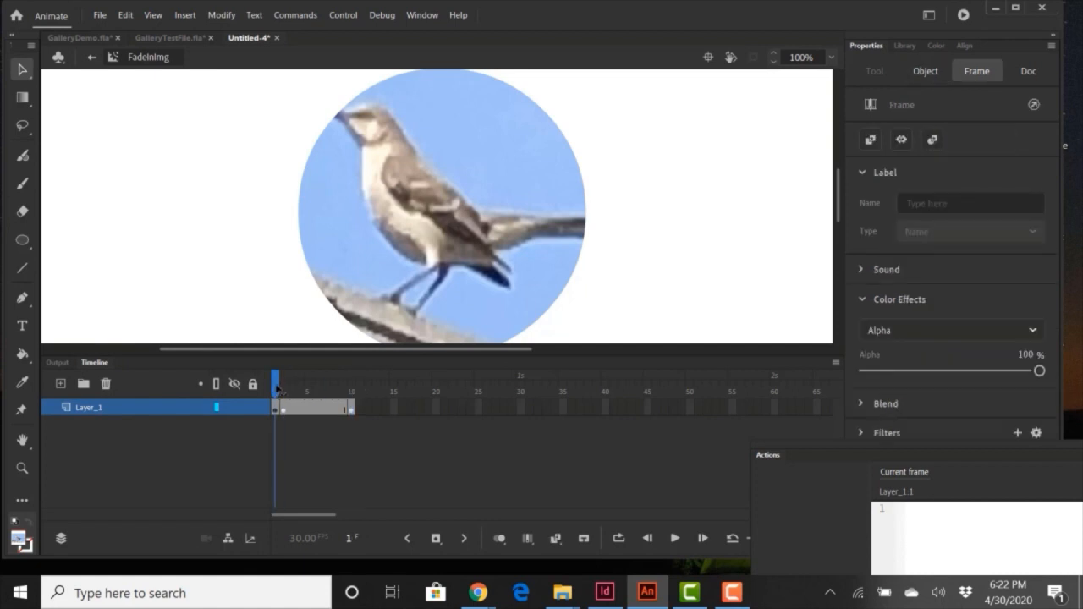
click(620, 398)
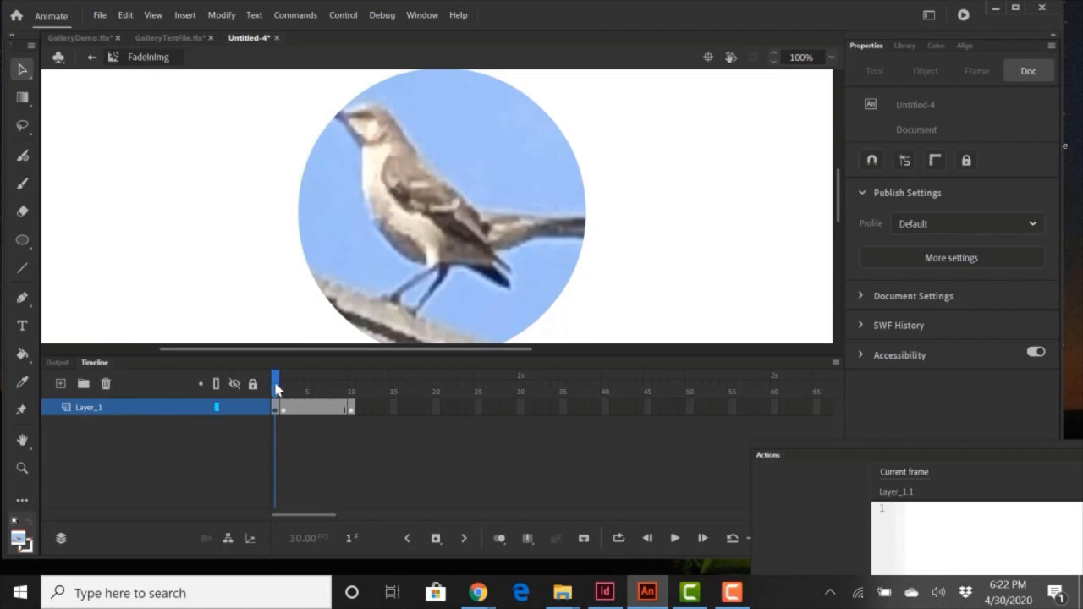
click(352, 399)
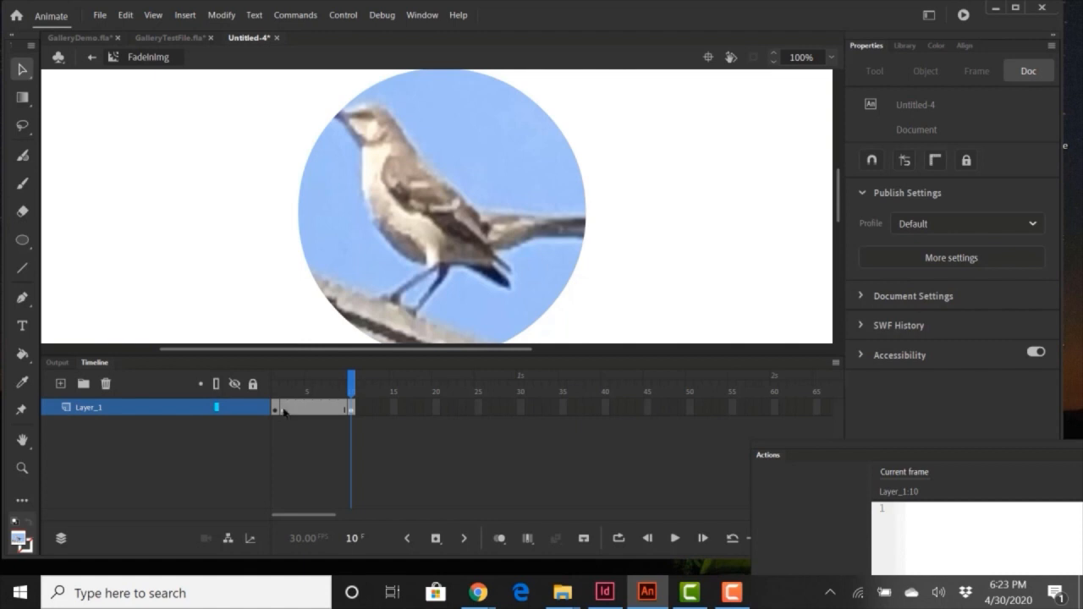
click(528, 245)
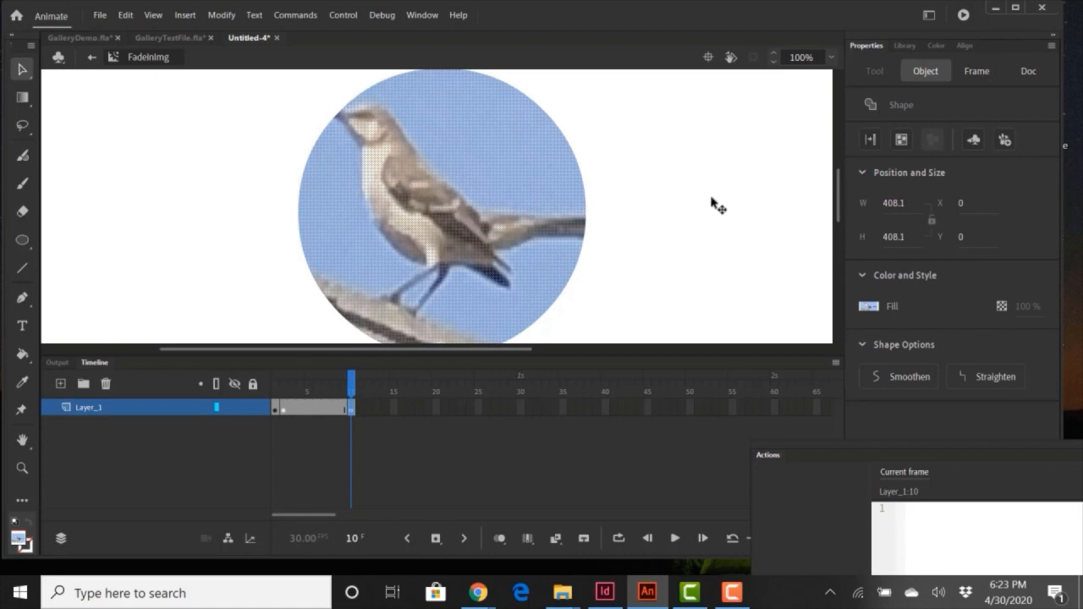
click(979, 75)
click(286, 387)
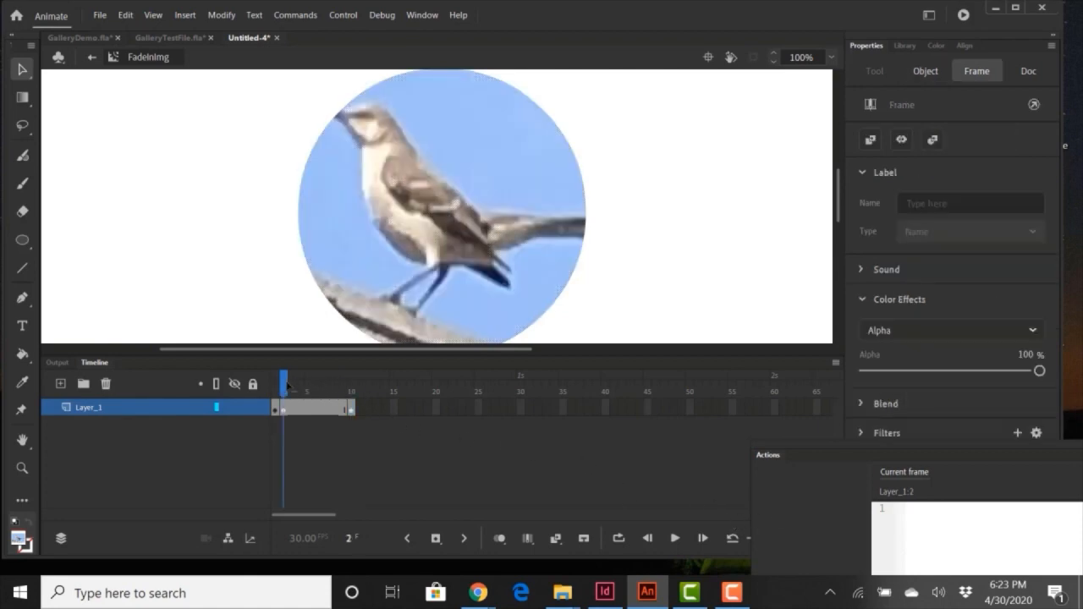
click(351, 388)
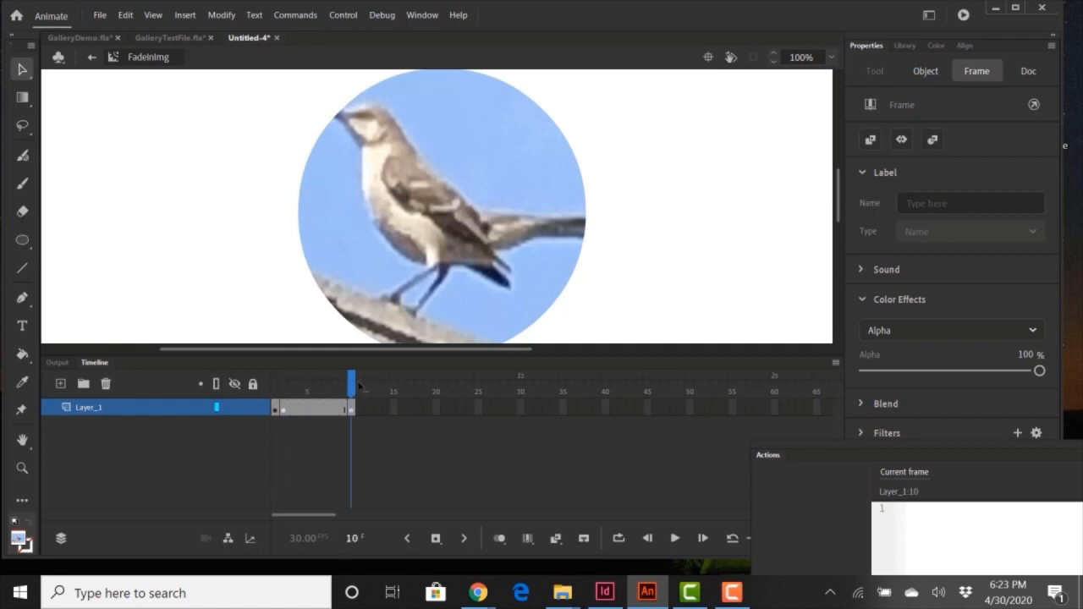
click(1039, 377)
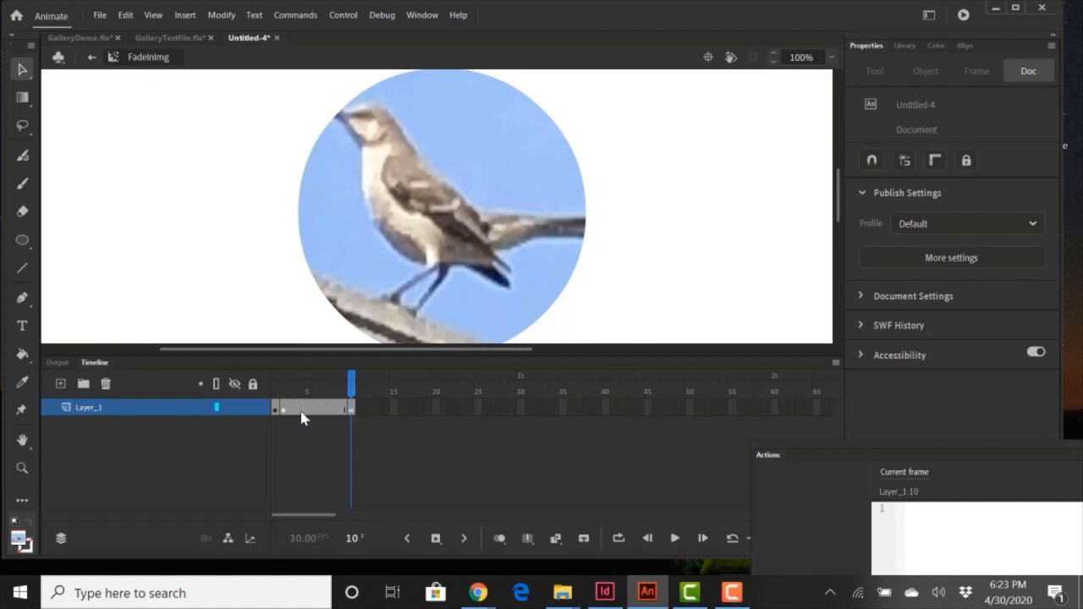
Cut the contents of frames 2 through 10 and insert new frames, extending Layer_1 to frame 19.
shift+click(351, 407)
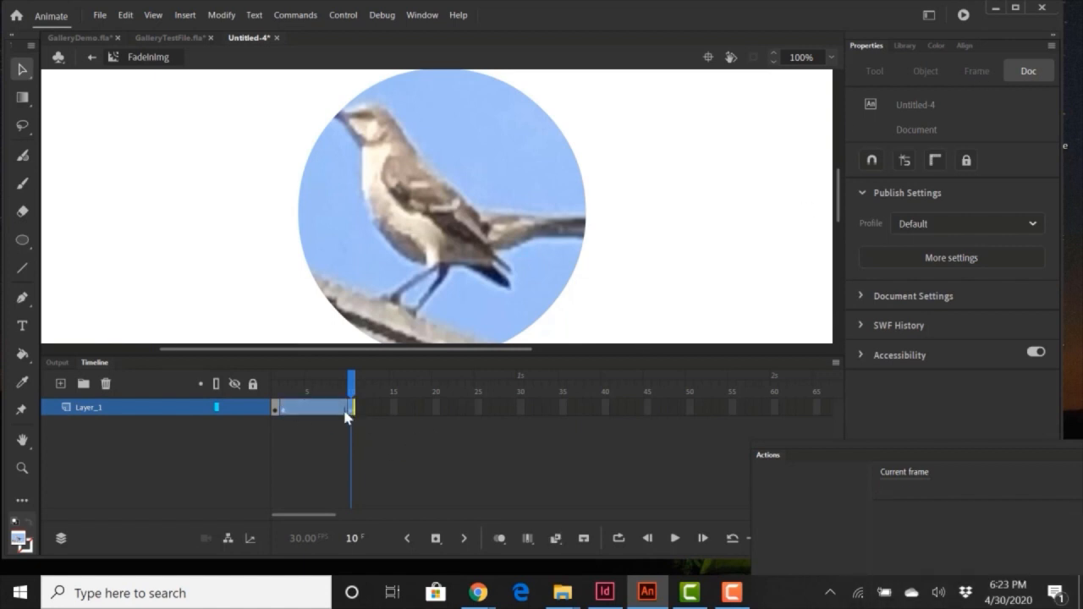
right_click(353, 410)
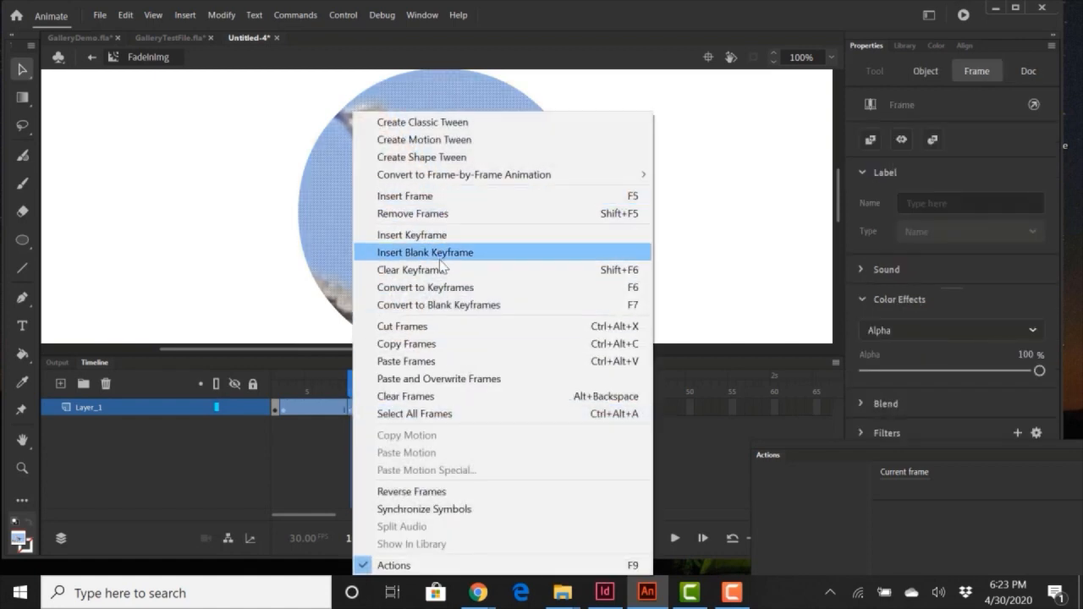
click(441, 326)
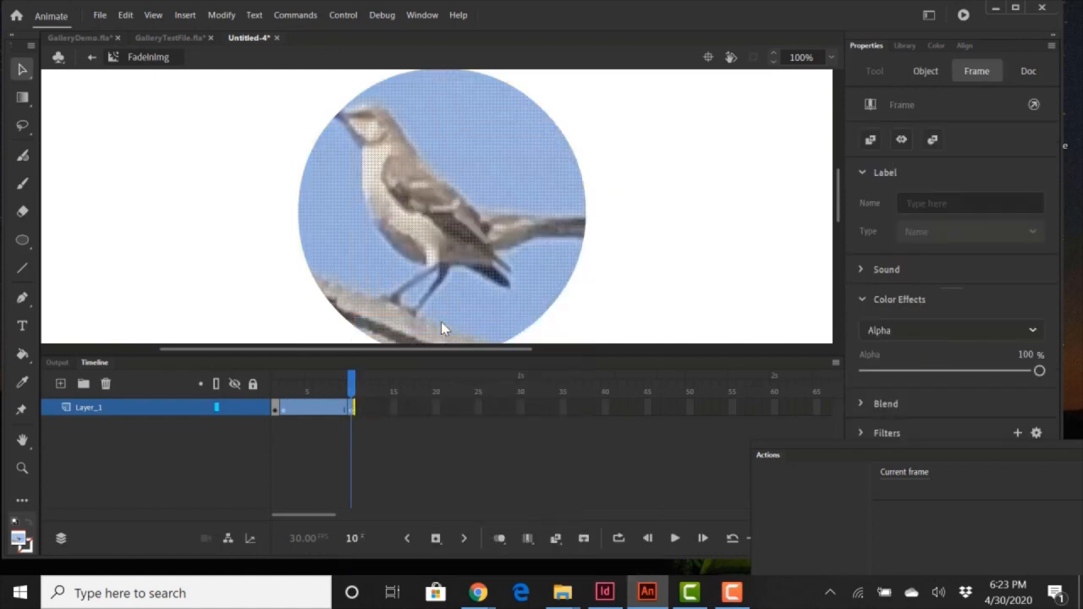
click(349, 407)
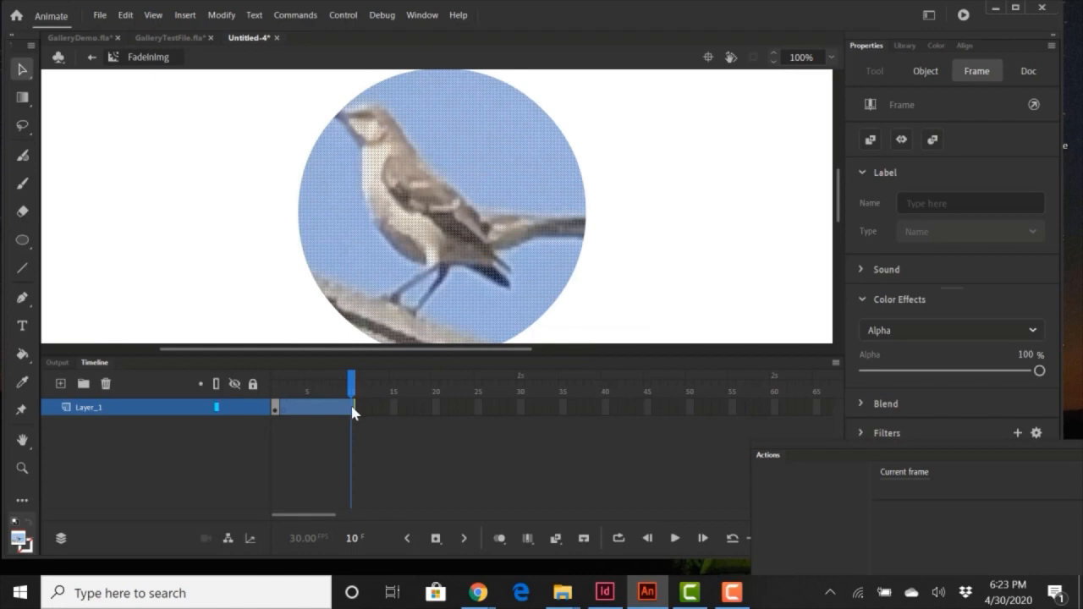
right_click(353, 412)
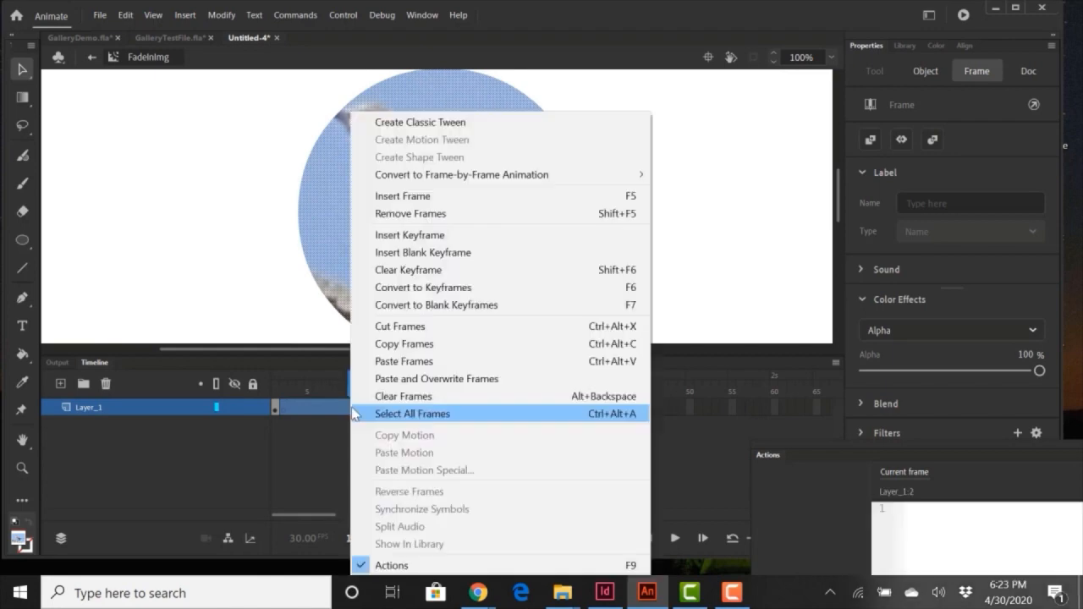
click(420, 196)
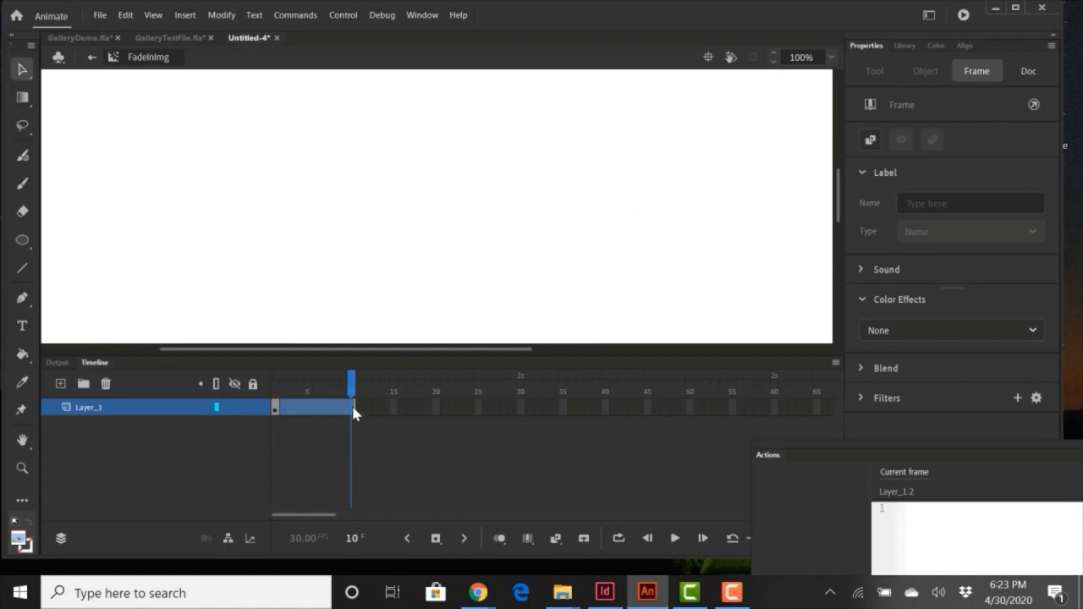
key(F5)
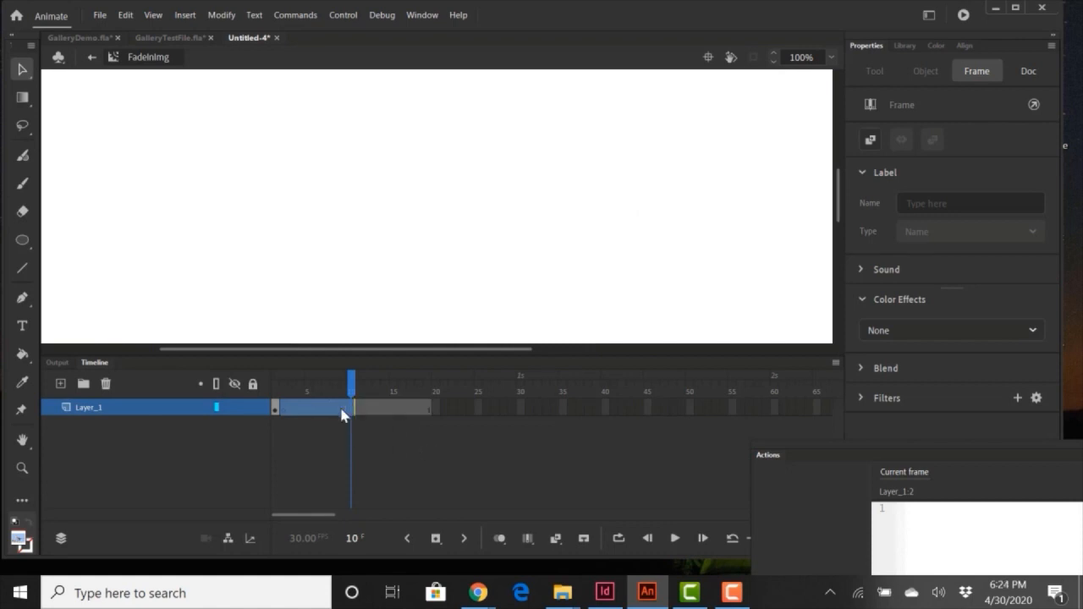
click(272, 407)
drag(274, 396, 308, 398)
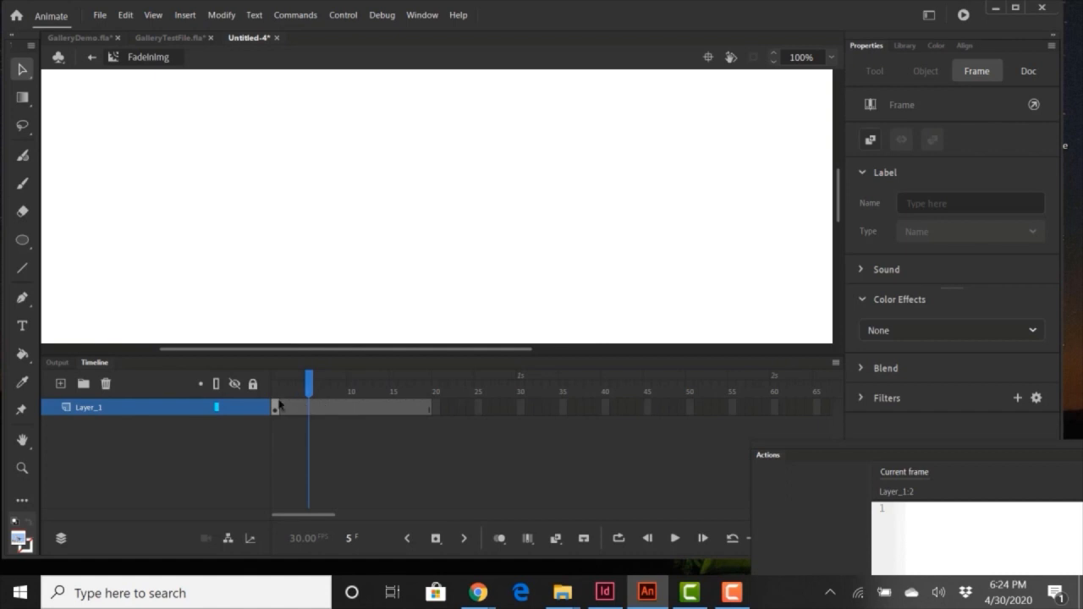
Remove frames 2 through 19 so that Layer_1 contains only the first keyframe with the bird.
drag(279, 407, 430, 414)
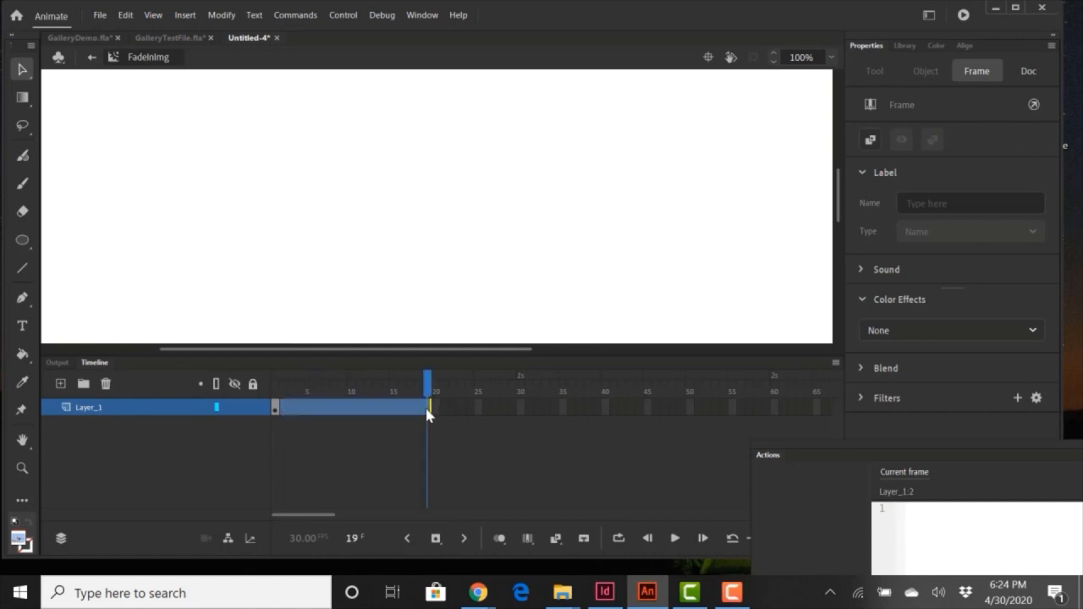
right_click(428, 412)
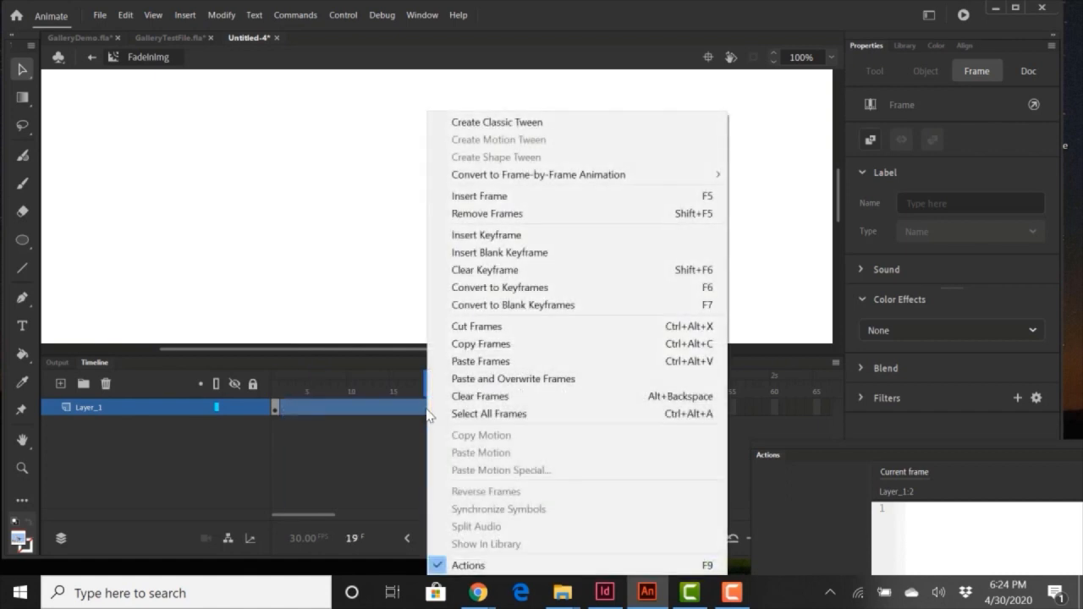
click(510, 213)
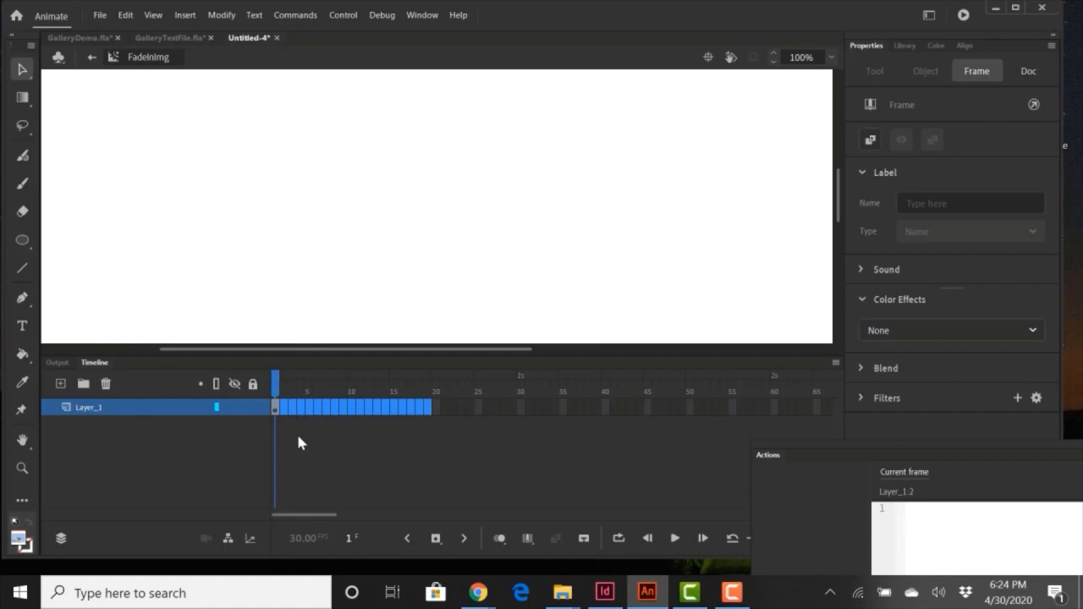
click(283, 387)
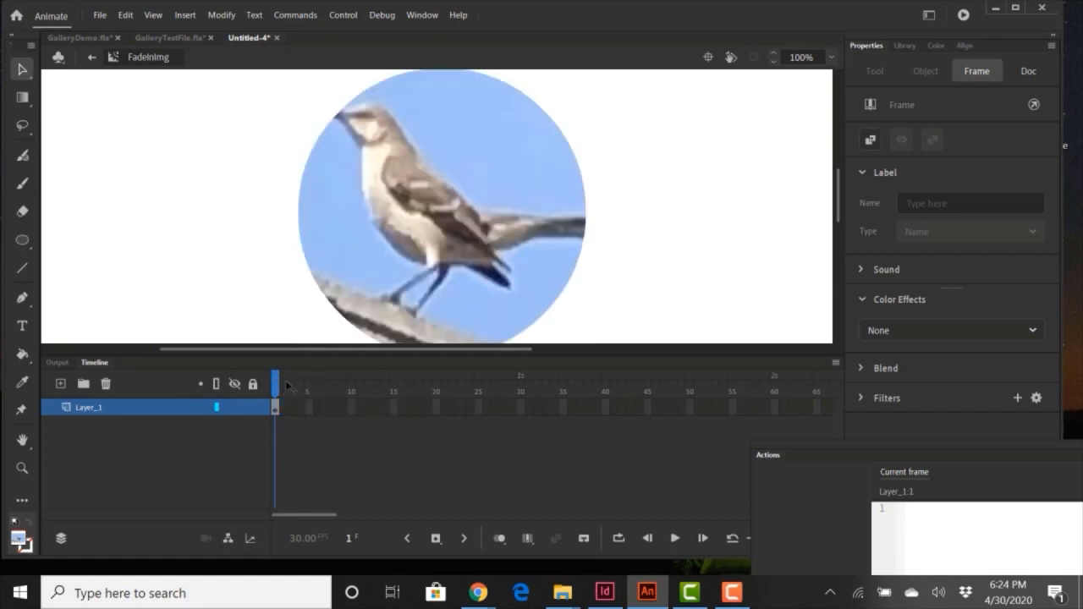
Insert frames on Layer_1 to extend the bird image through frame 10, and select frame 10.
drag(281, 407, 353, 410)
right_click(357, 414)
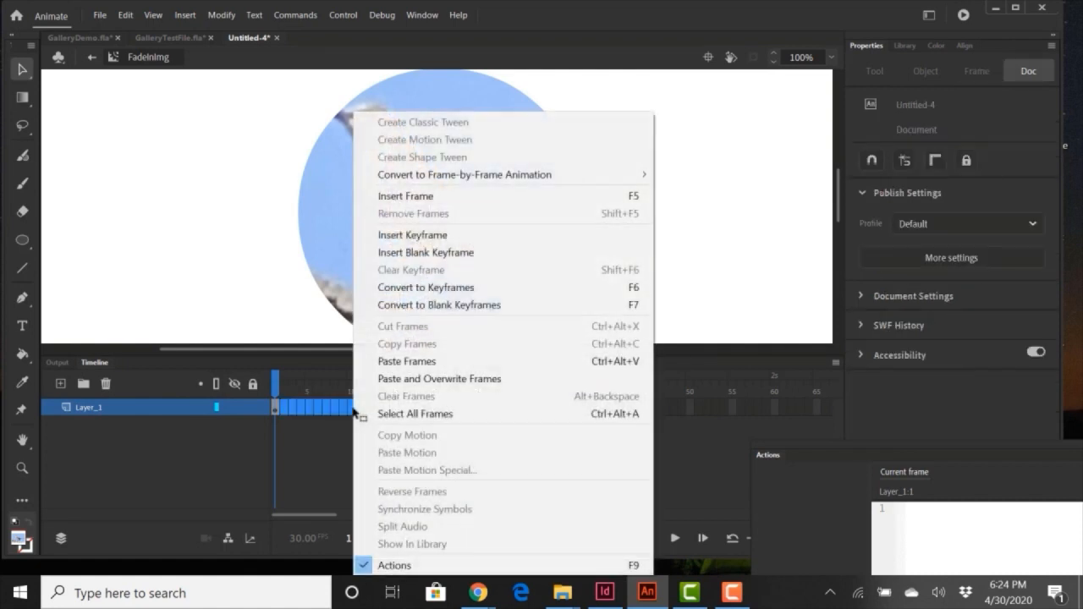
click(423, 198)
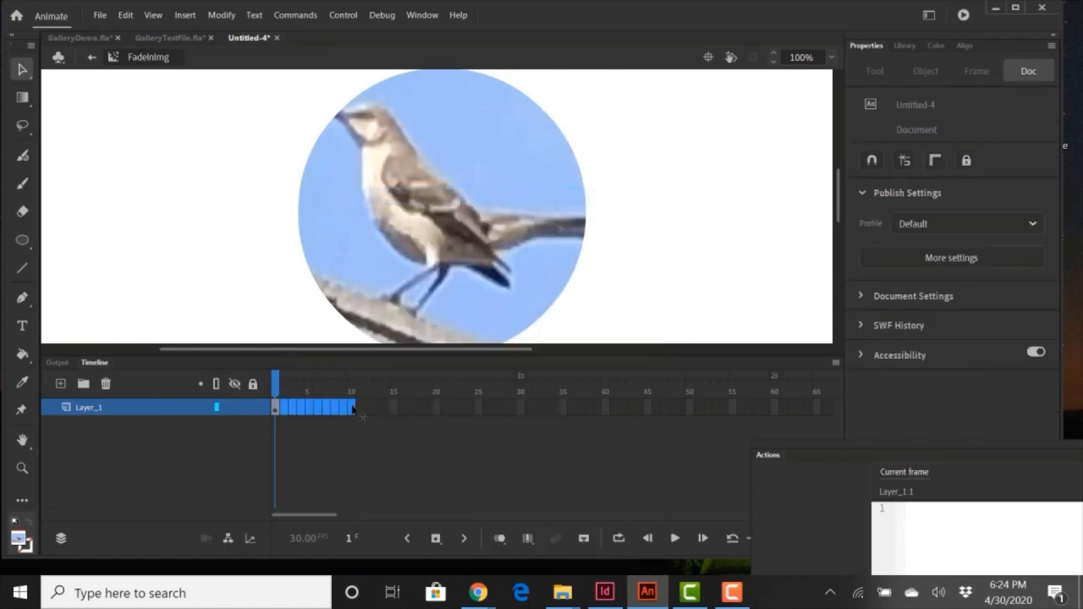
click(354, 410)
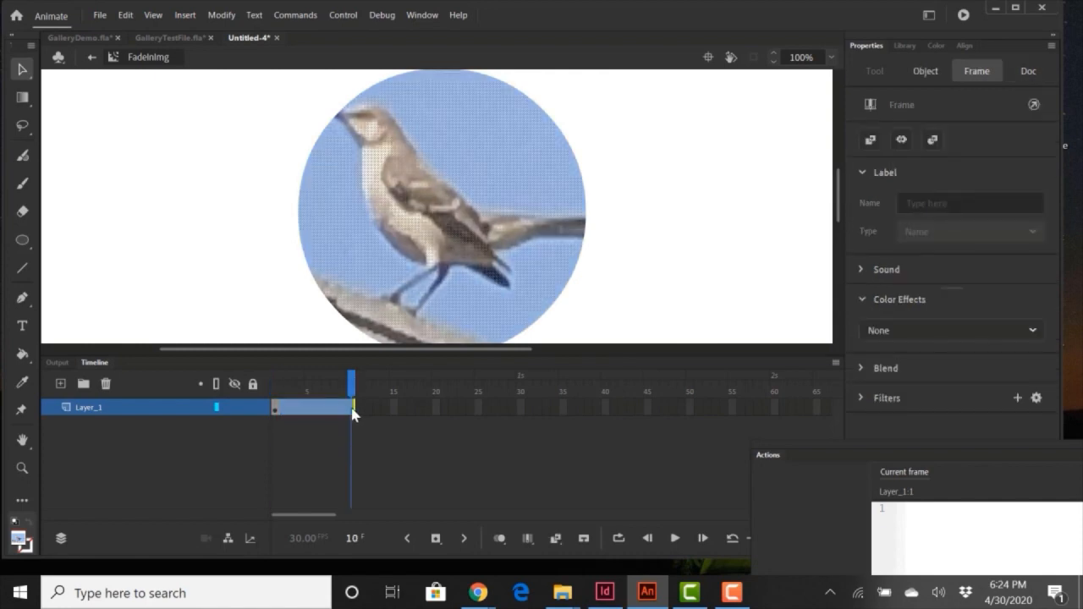
Insert a keyframe at frame 10 of Layer_1 and apply an Alpha color effect.
right_click(354, 412)
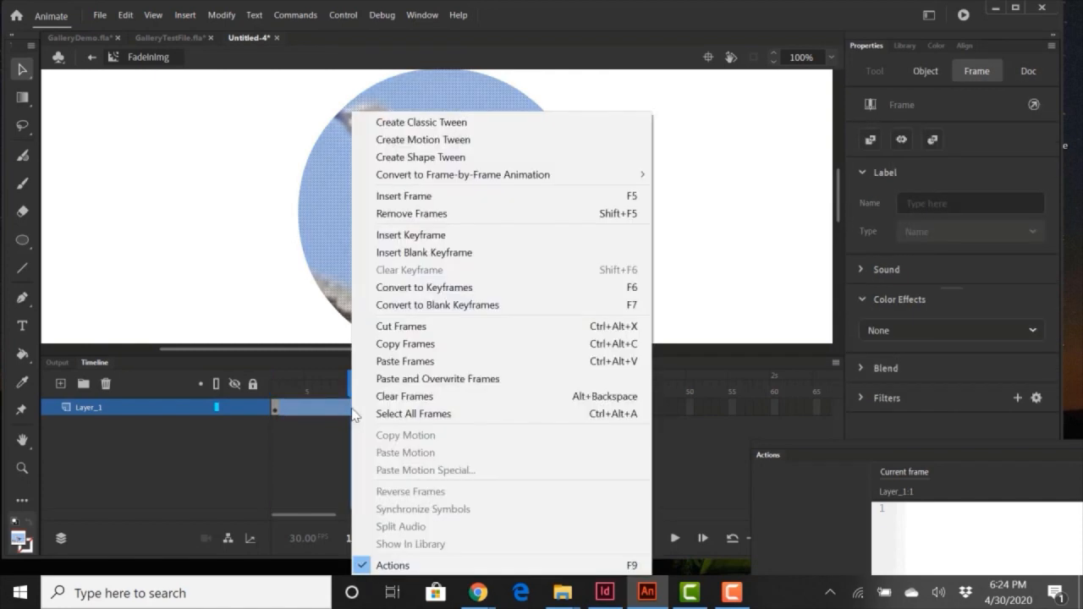
click(423, 235)
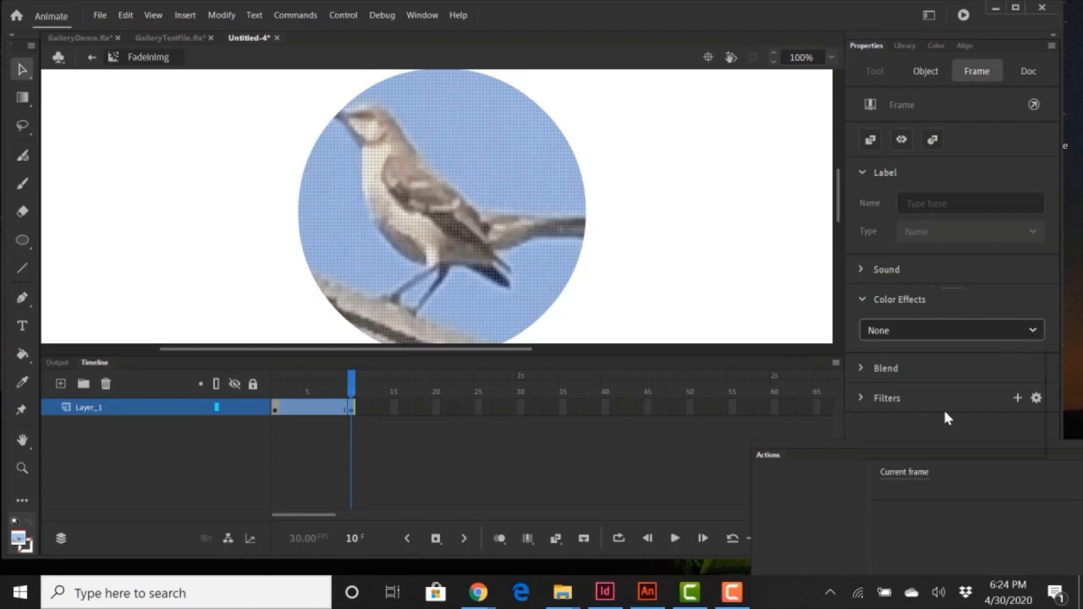
click(947, 330)
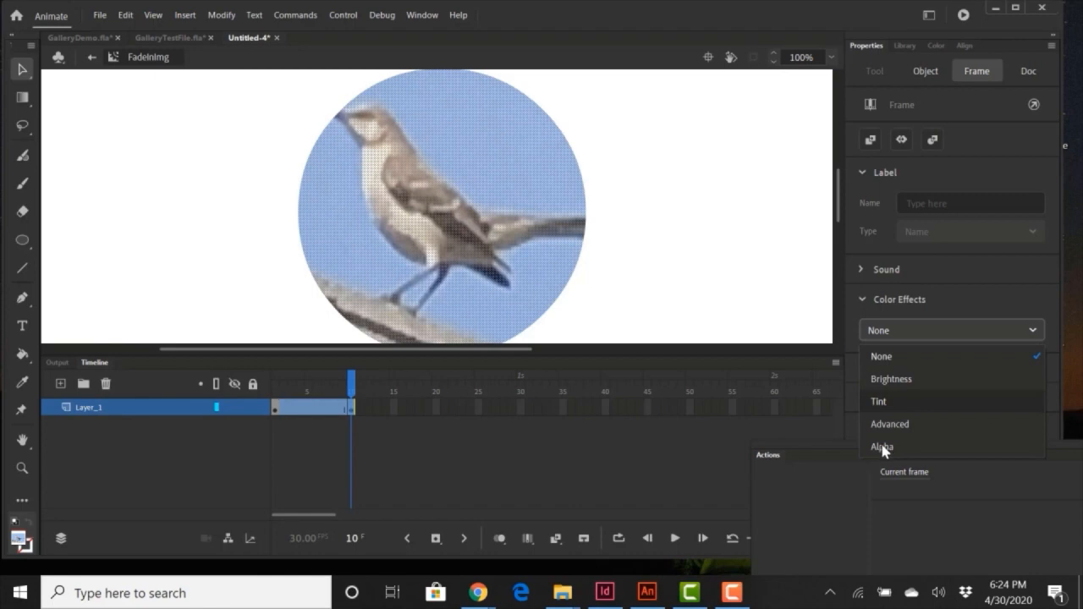
click(882, 447)
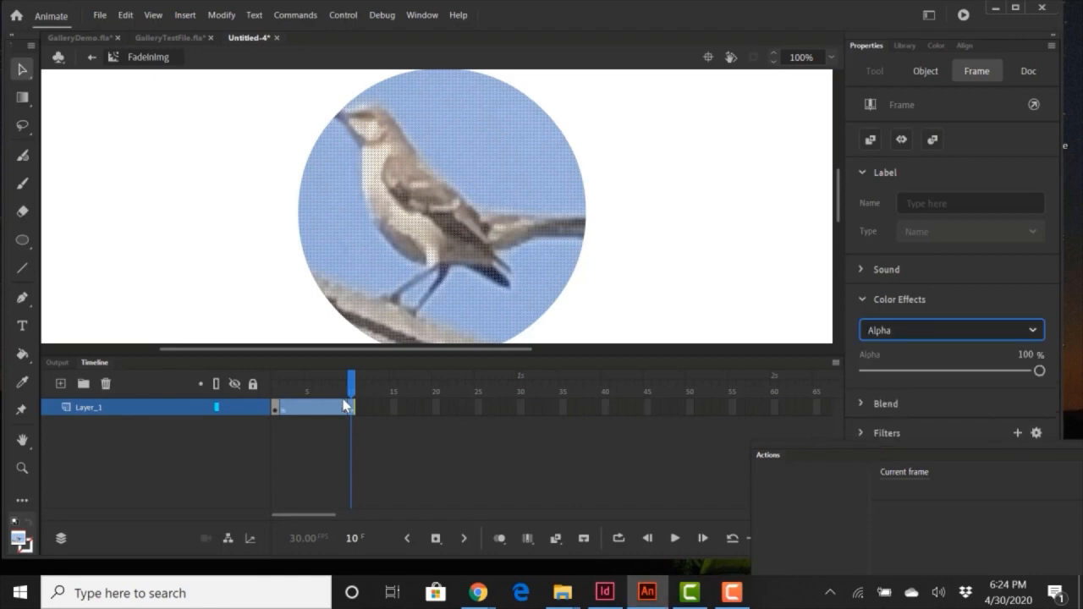
Try to lower the Alpha of the bird image at frame 1, and check frame 2.
click(276, 386)
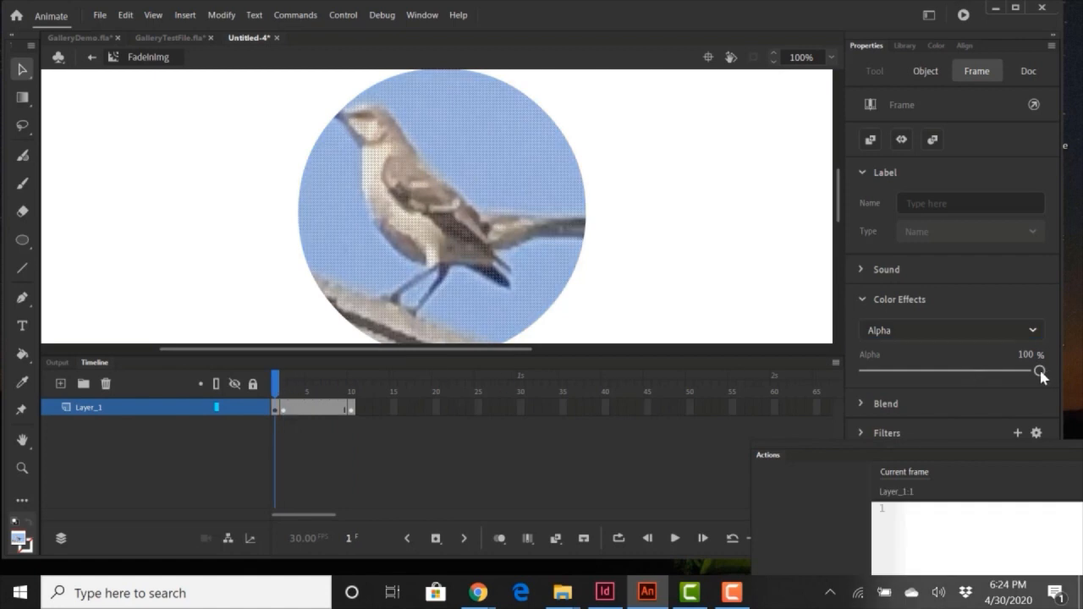
drag(1040, 371, 904, 366)
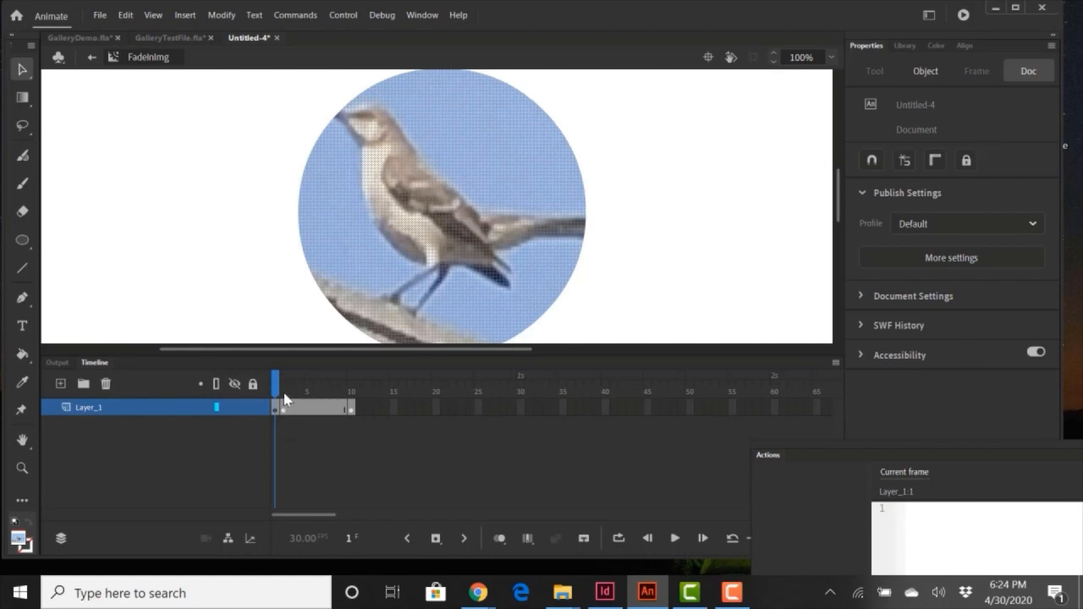
click(282, 439)
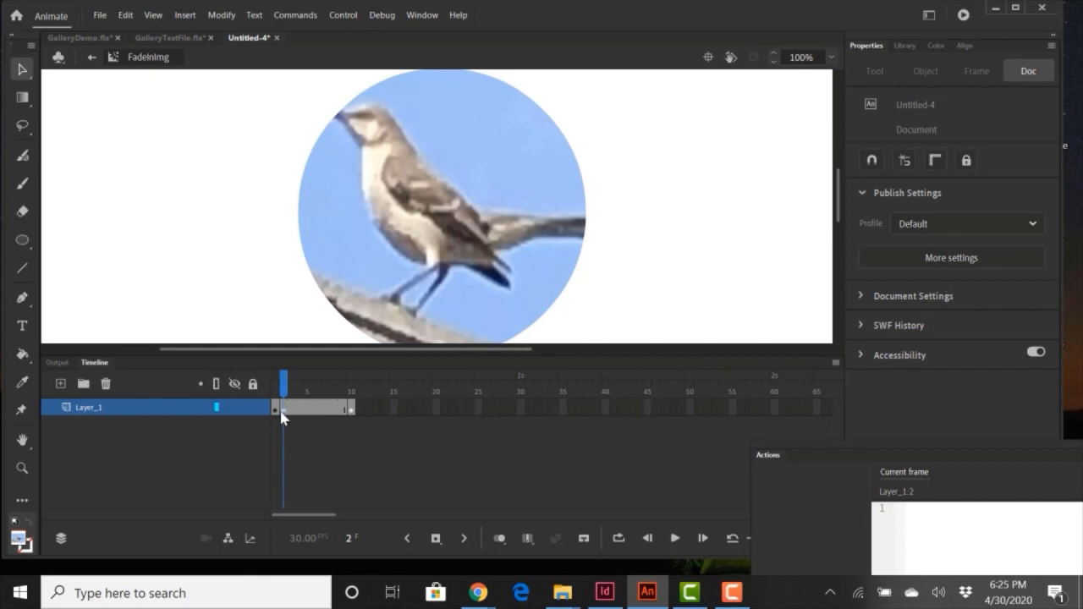
Copy the keyframe at frame 10 and paste it over frame 1.
right_click(353, 409)
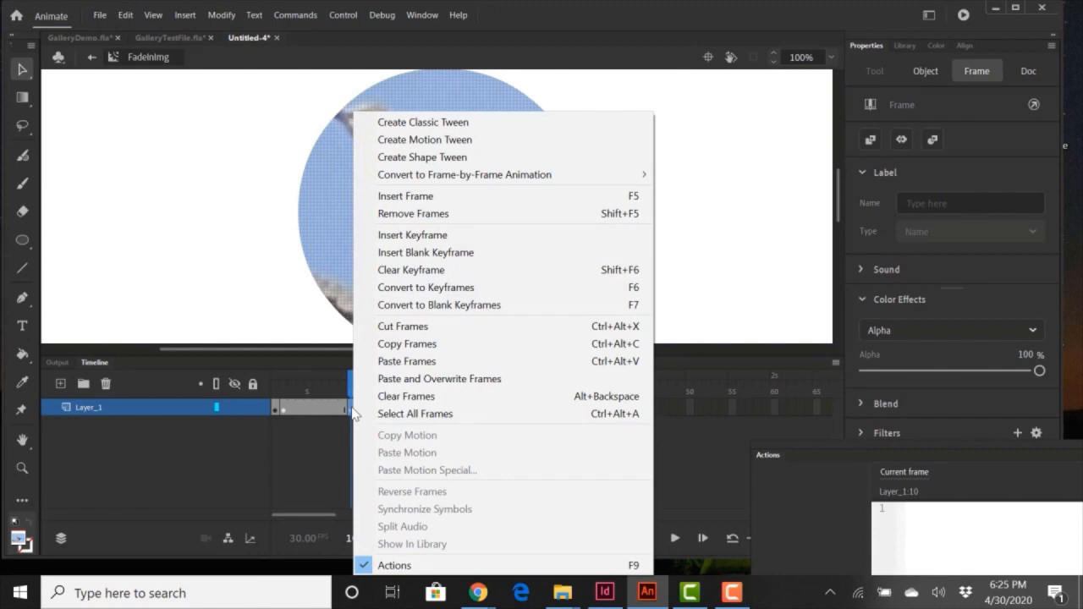
click(430, 346)
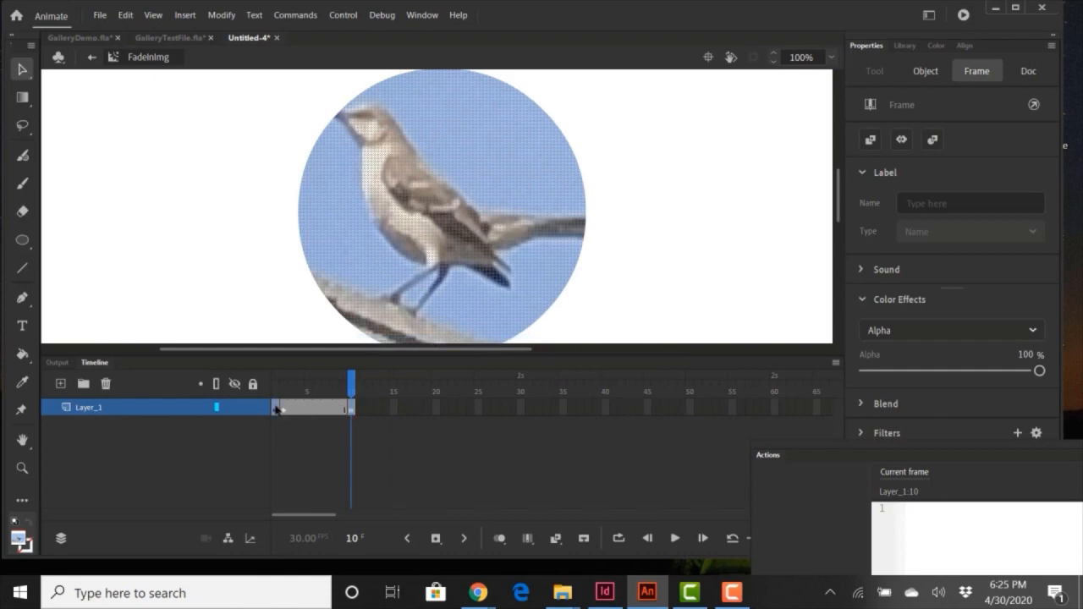
right_click(276, 409)
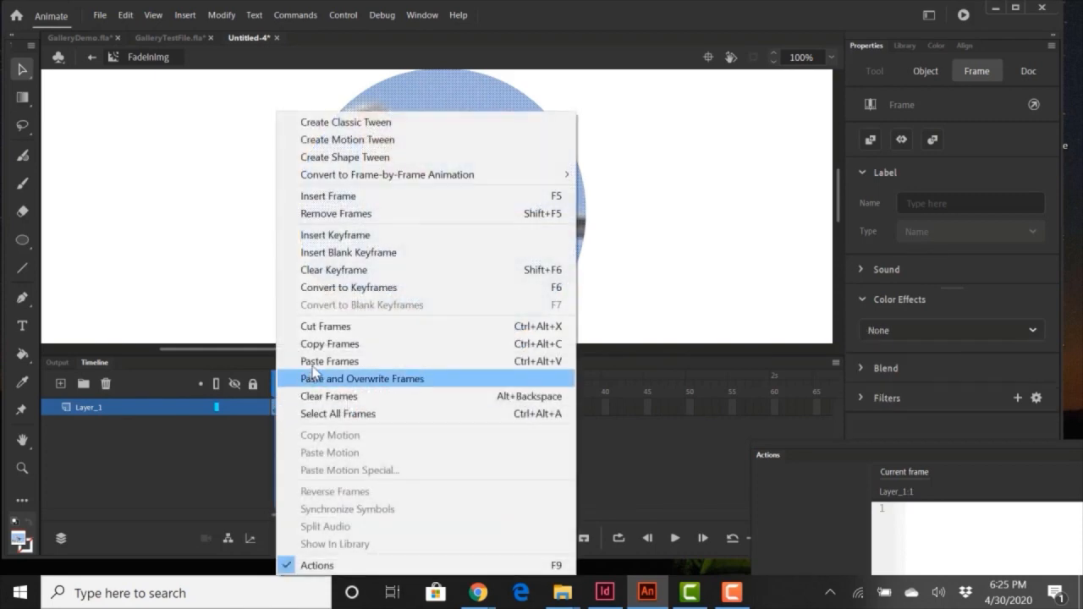
click(356, 378)
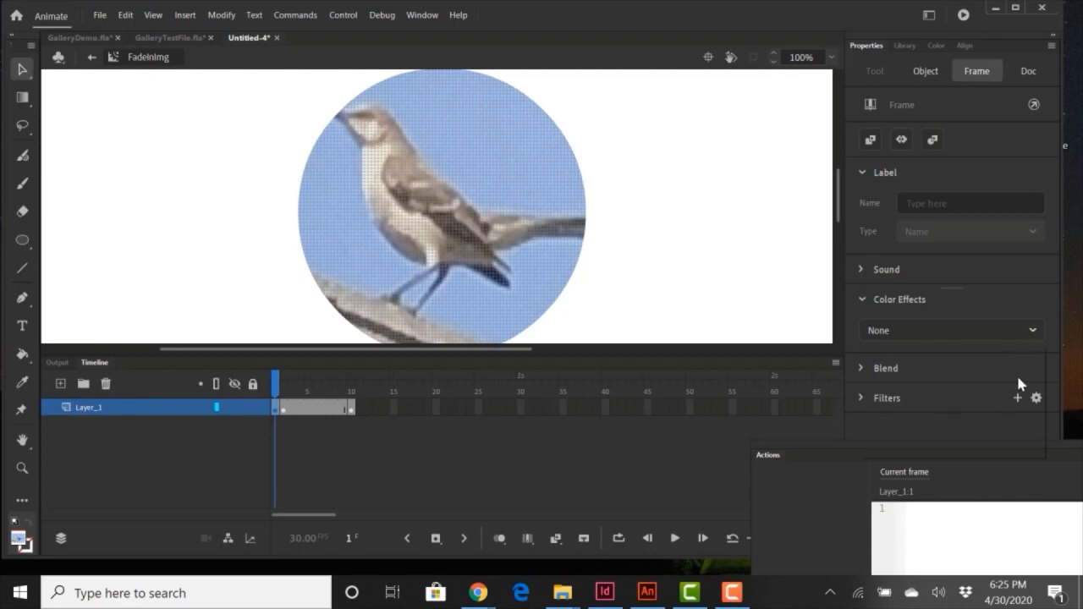
Apply an Alpha color effect of 0% to frame 1 and preview the first frames.
click(1033, 333)
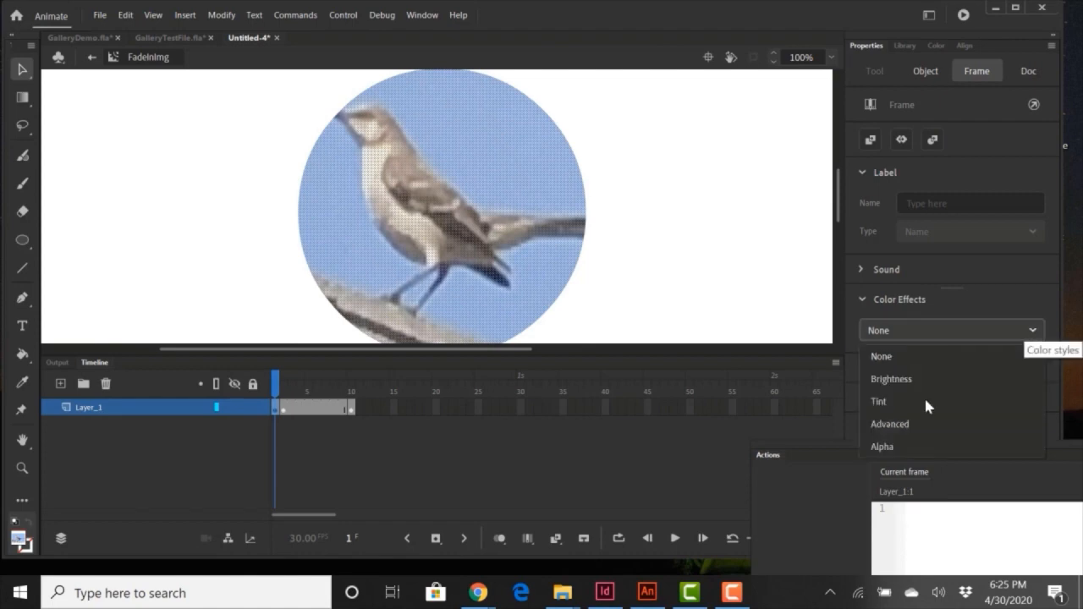
click(884, 448)
drag(1036, 372, 863, 372)
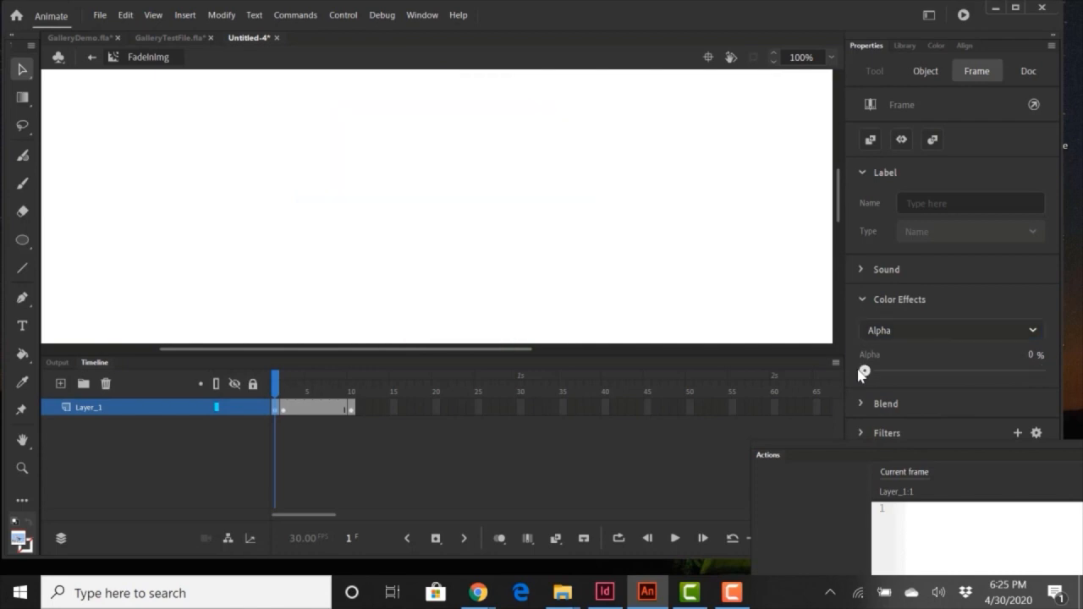
drag(302, 383, 276, 382)
click(276, 384)
Clear the extra keyframe at frame 2 of Layer_1 and return to frame 1.
right_click(281, 408)
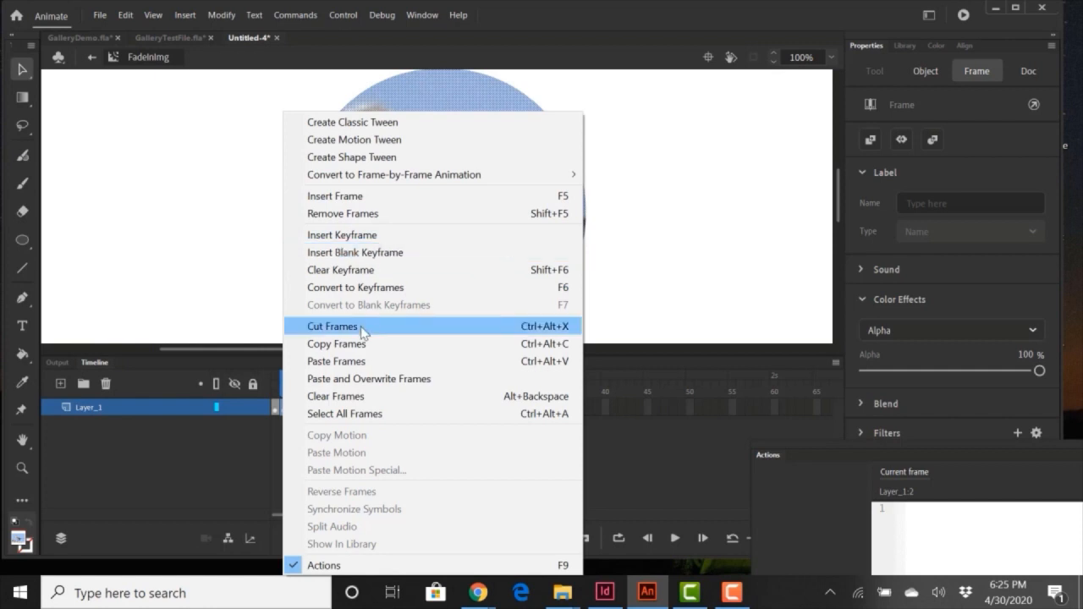
click(387, 269)
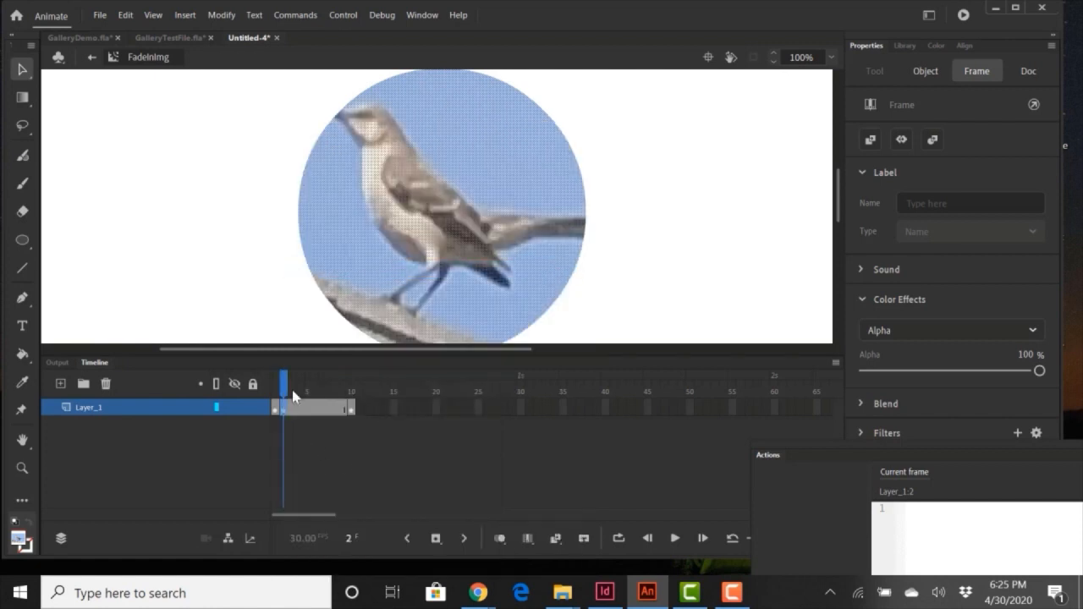
mouse_move(269, 381)
mouse_down()
mouse_move(257, 378)
mouse_move(353, 378)
mouse_move(277, 372)
mouse_up()
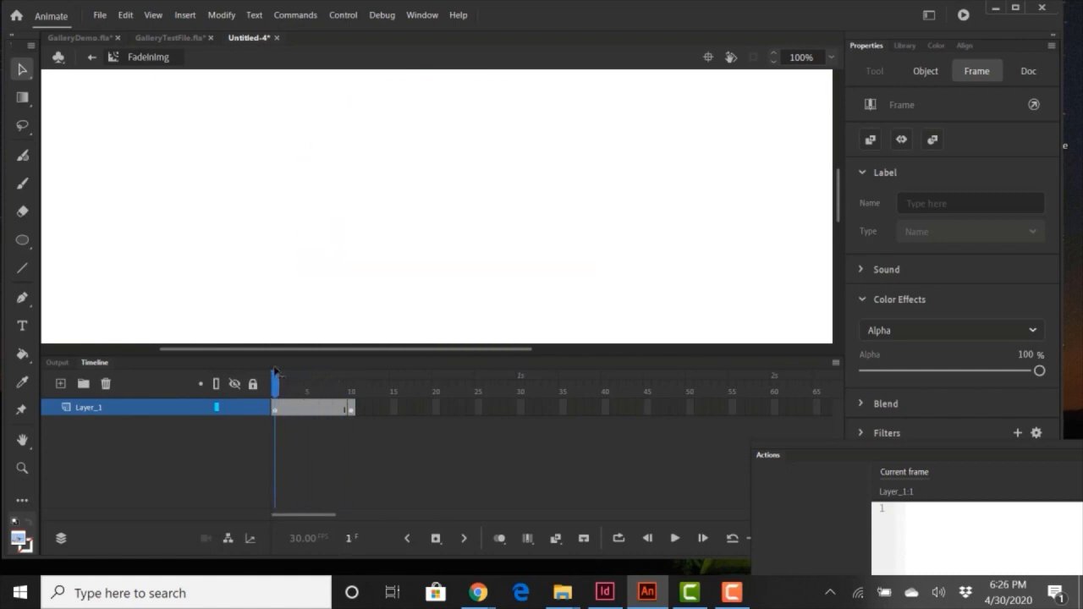
click(273, 371)
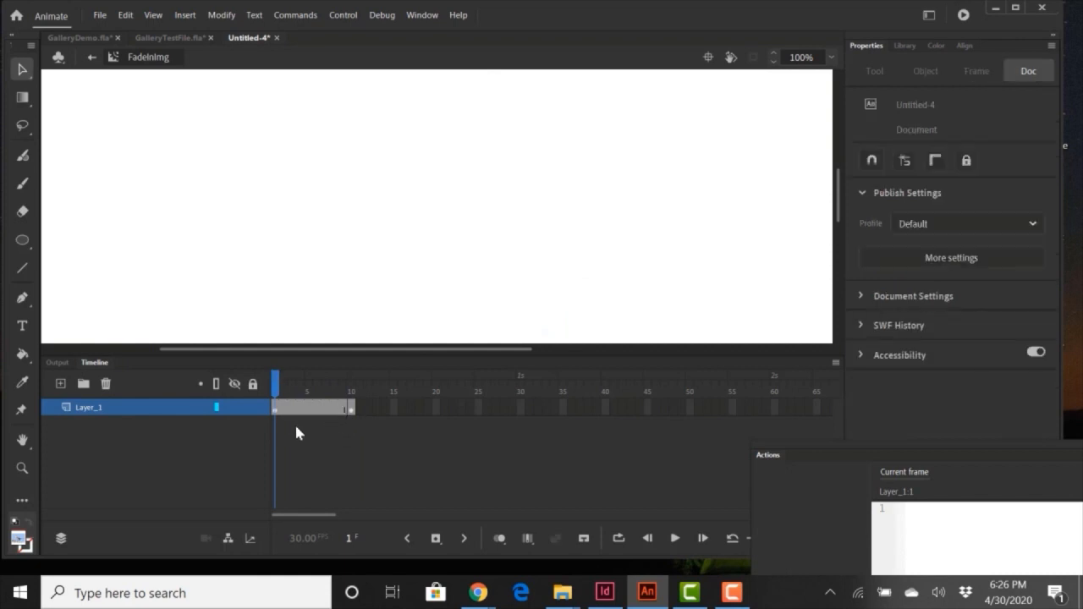
Create a classic tween between the keyframes at frames 1 and 10, and scrub through it to preview the fade.
right_click(350, 407)
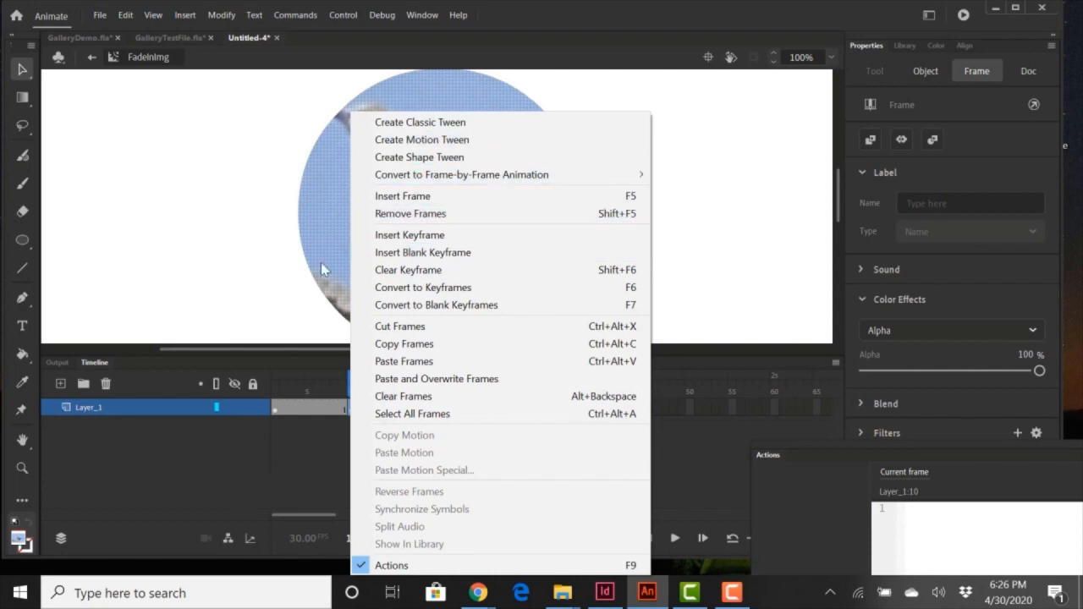
click(277, 410)
click(347, 409)
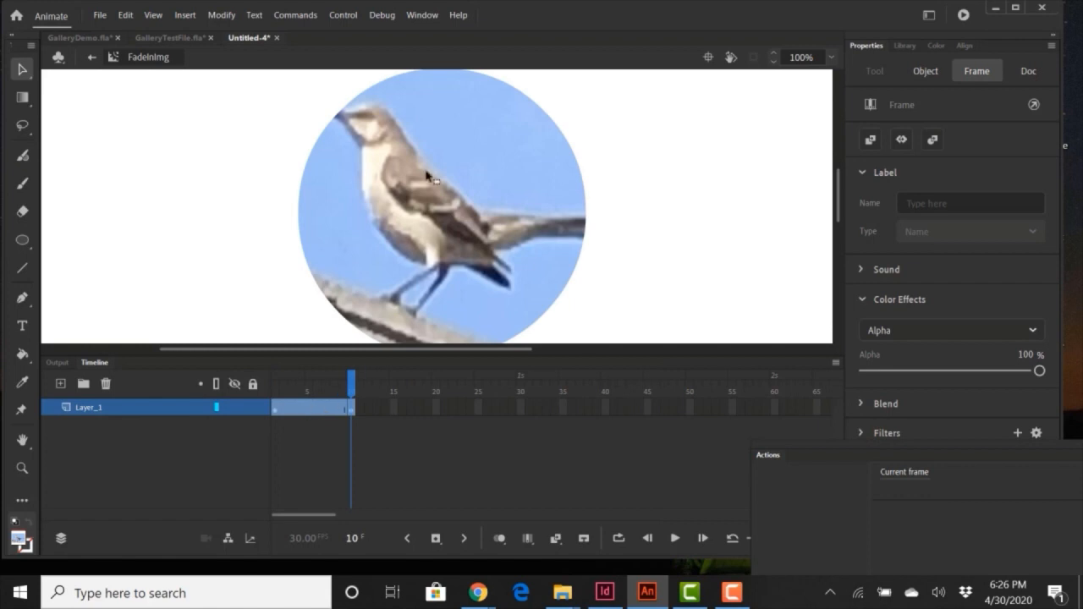
right_click(310, 411)
click(378, 123)
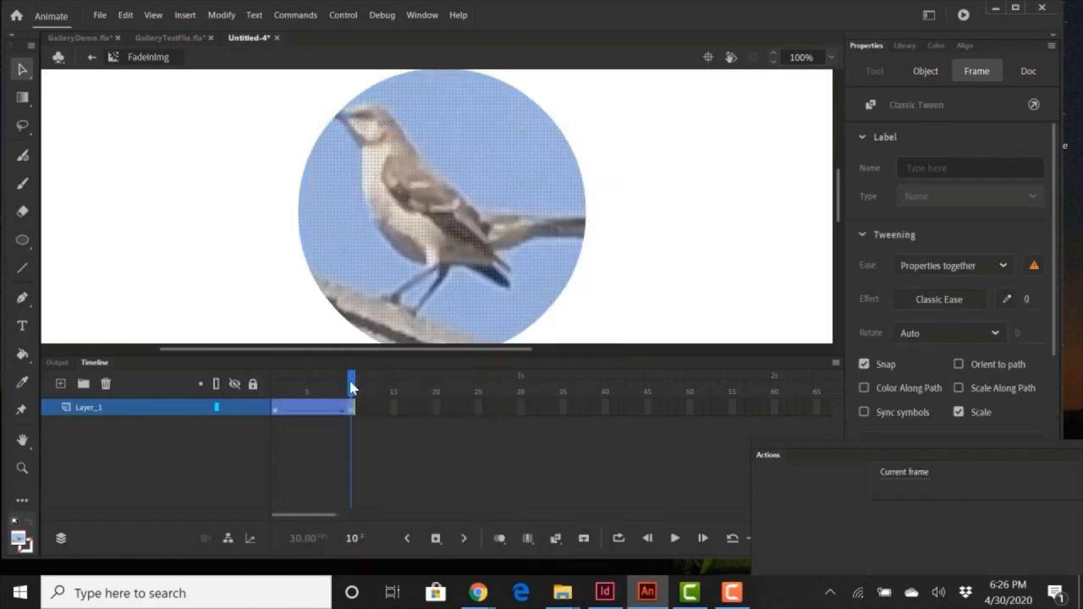
drag(274, 393, 352, 391)
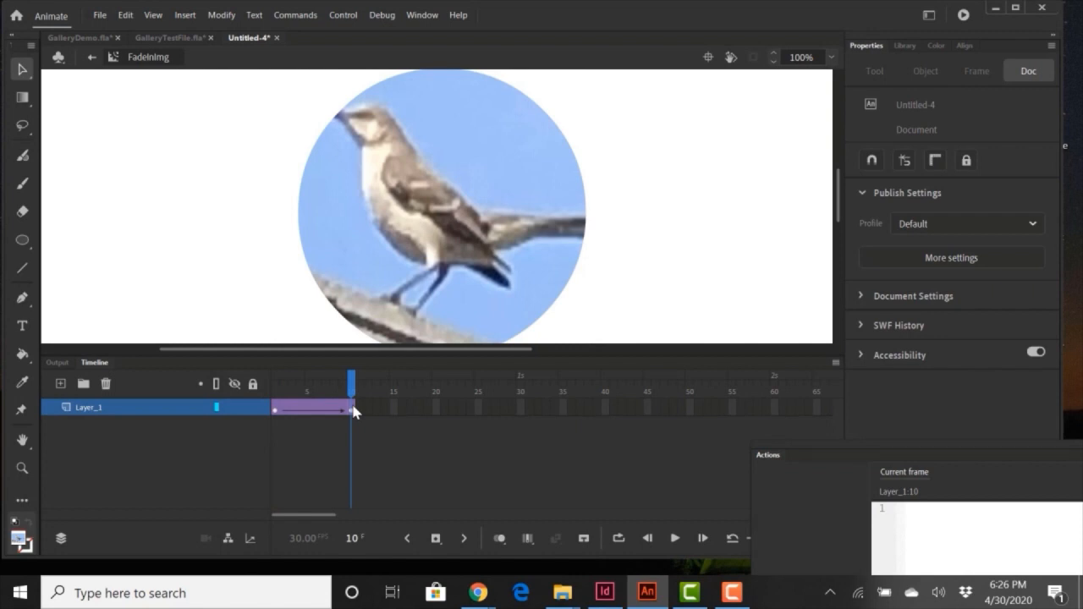
Try to add the Timeline Navigation snippet Stop at this Frame to frame 10, and close the Actions and Code Snippets windows.
click(353, 411)
drag(775, 458, 479, 237)
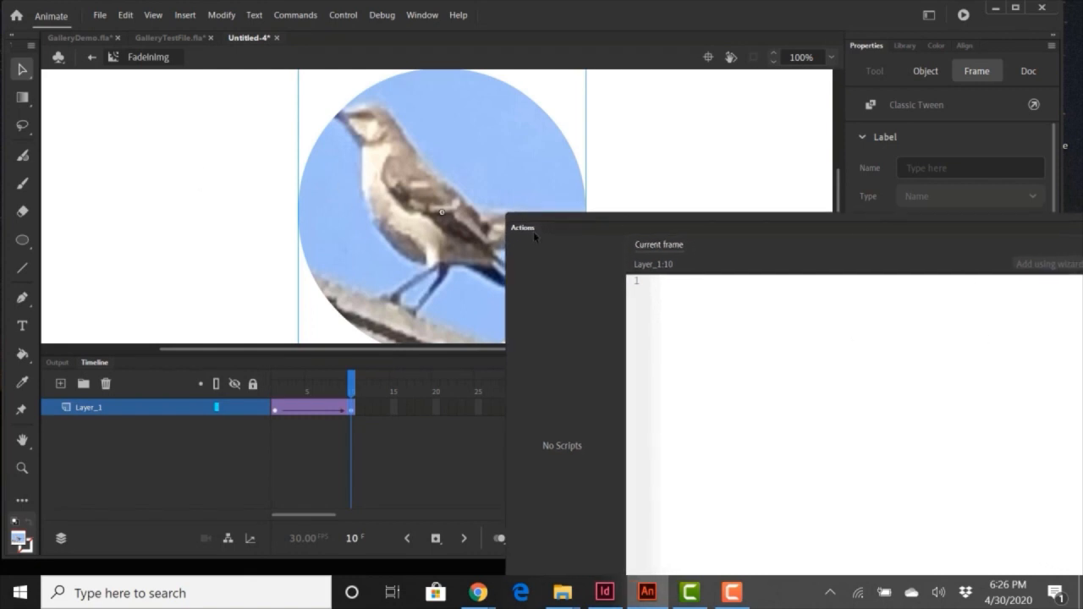
drag(529, 233, 365, 178)
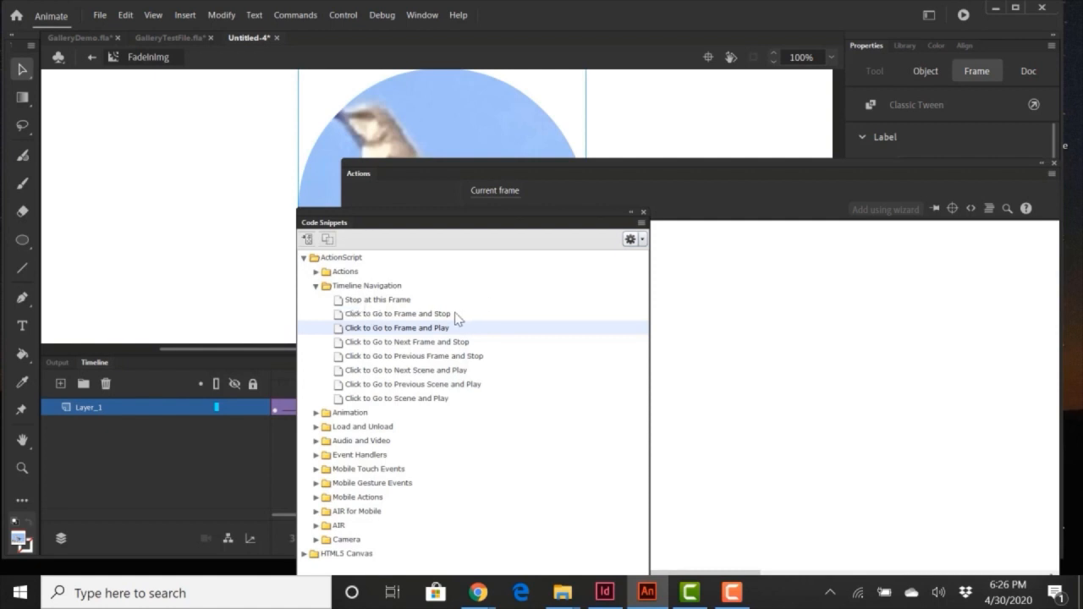
double_click(454, 313)
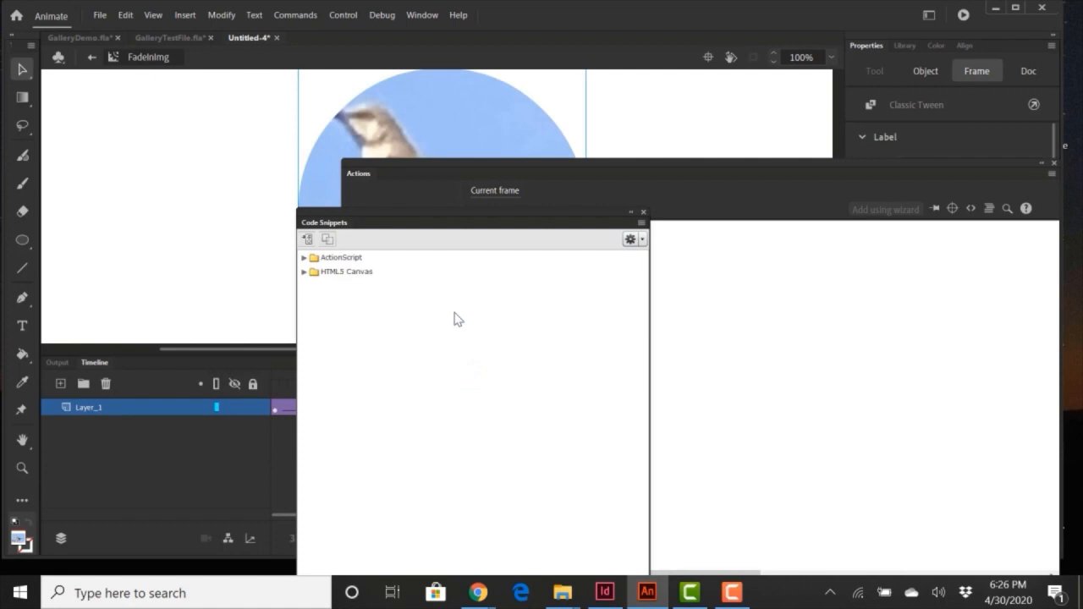
click(304, 259)
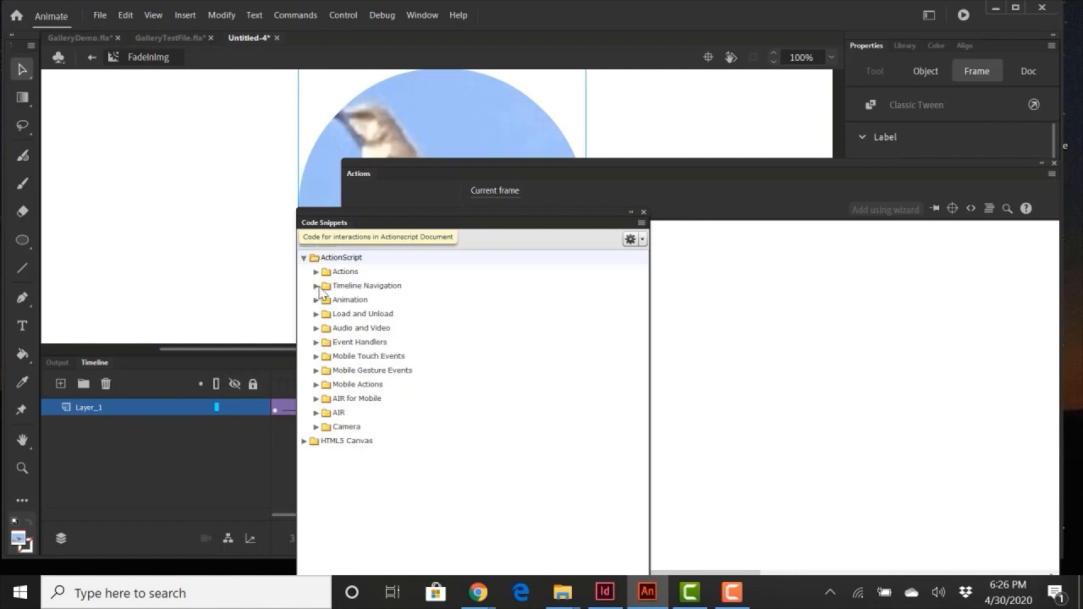
click(316, 286)
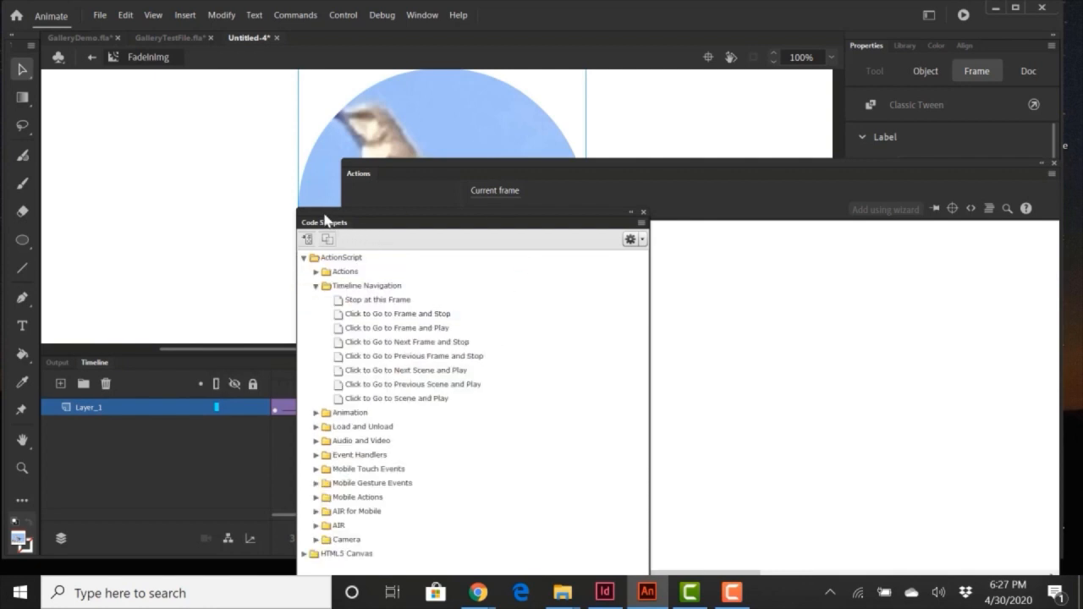
drag(324, 218, 123, 175)
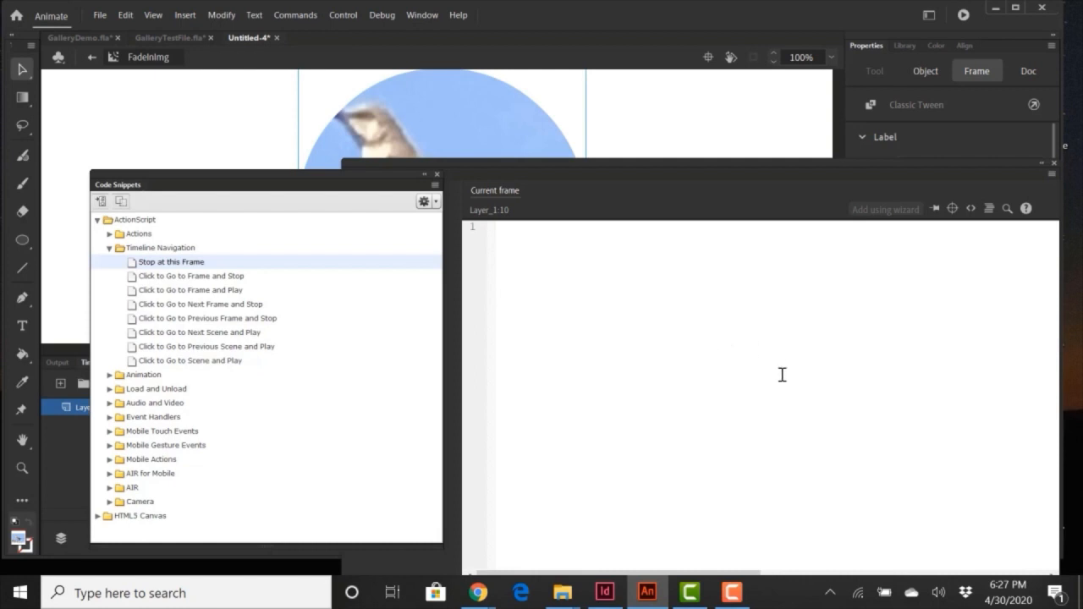
drag(843, 162, 695, 158)
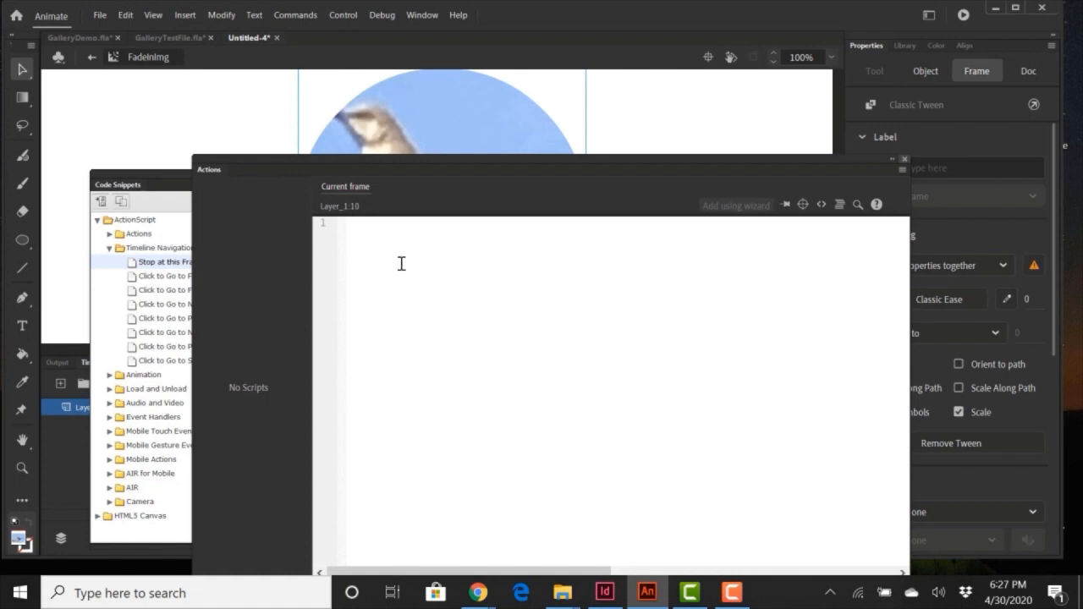
key(F9)
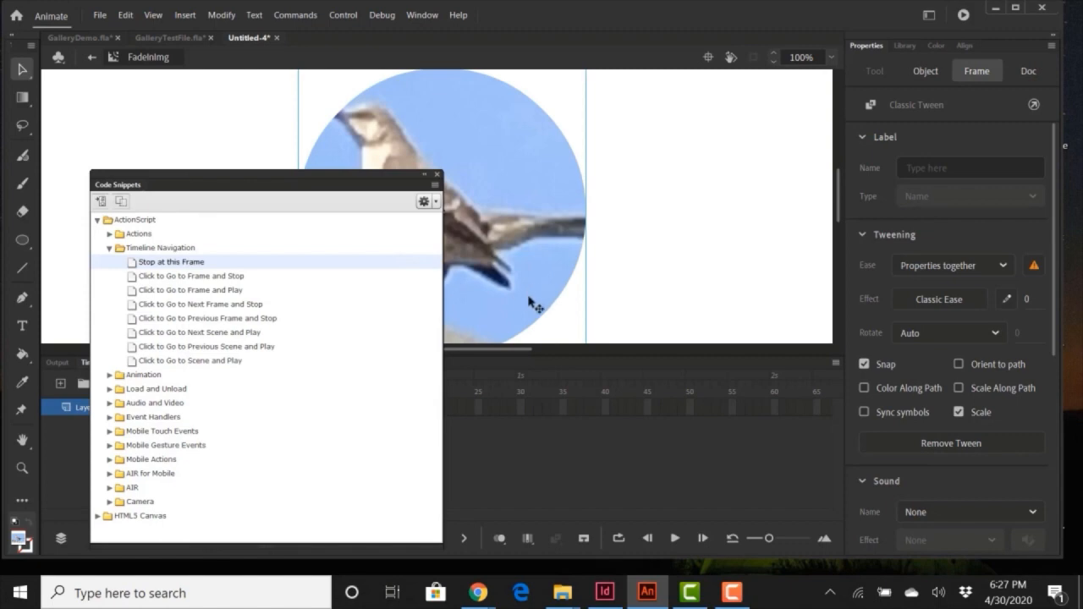
key(Escape)
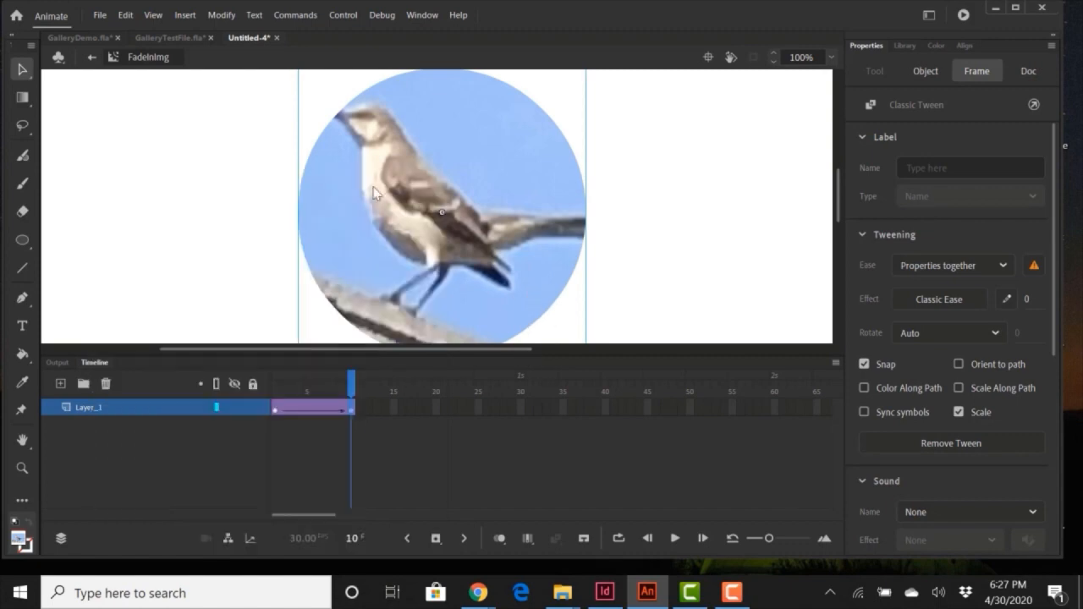
Save the document as an Animate Document named test.
click(99, 16)
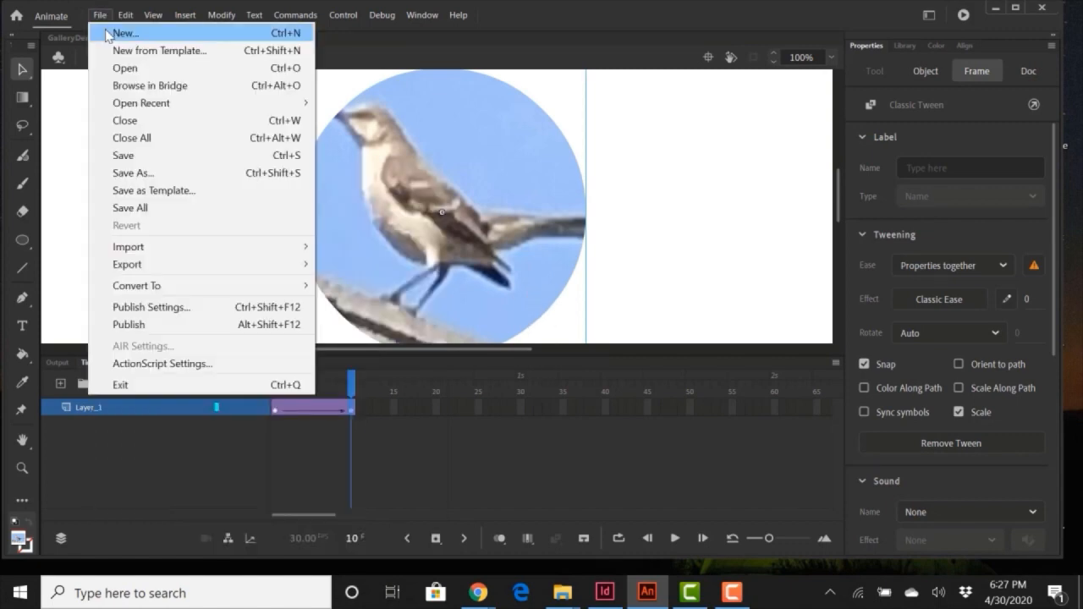
click(193, 178)
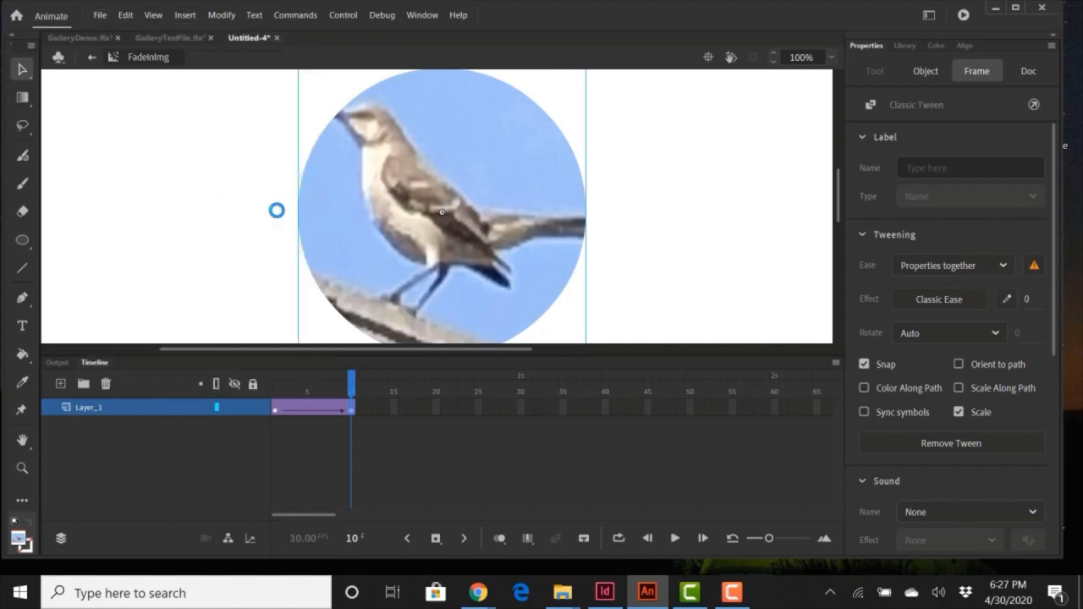
text(test)
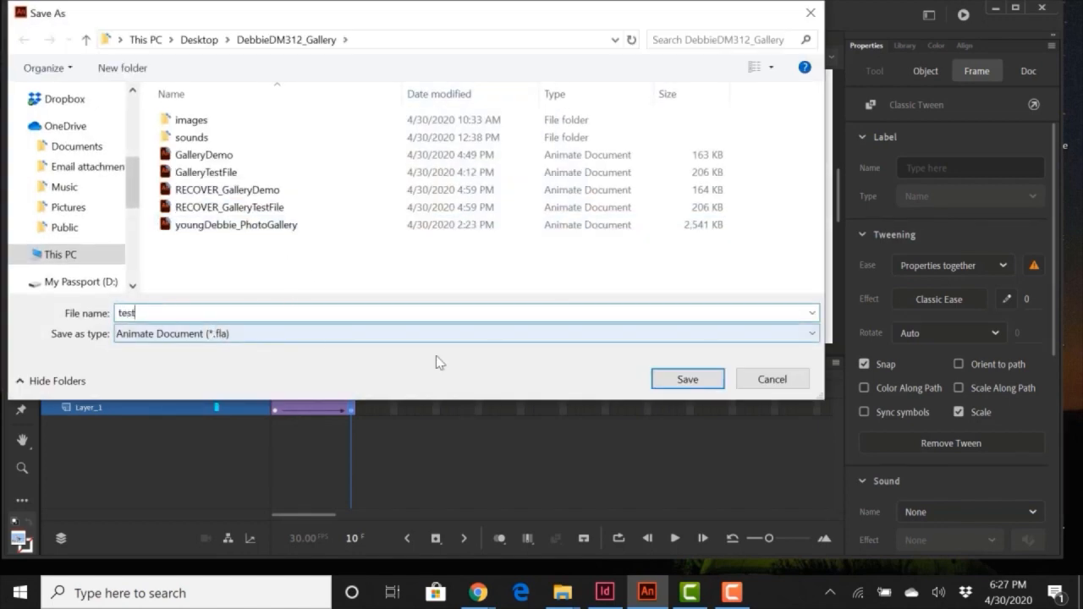
key(Return)
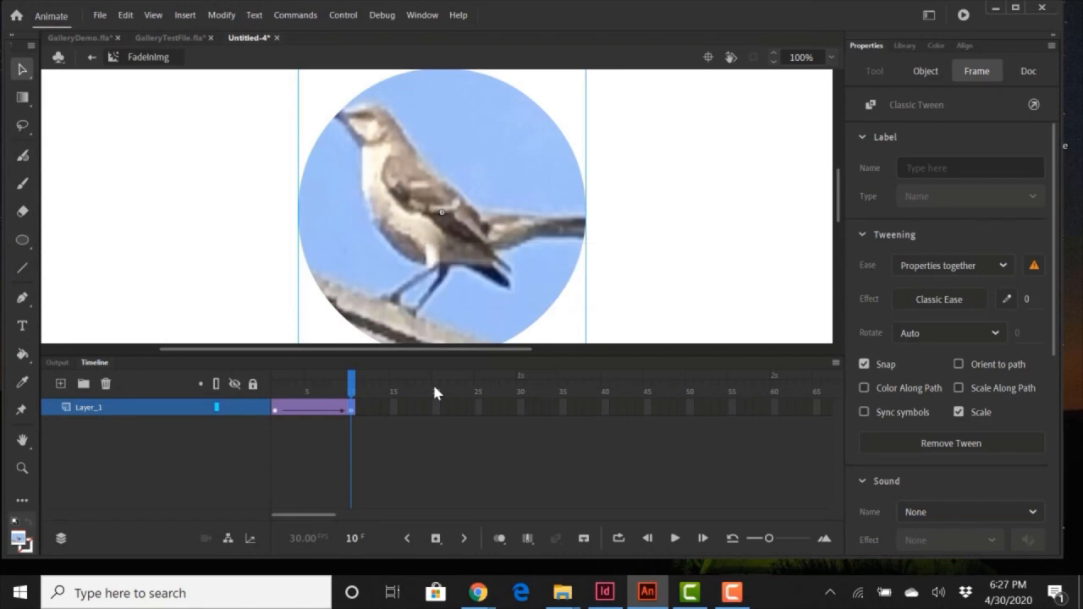
Try again to add the ActionScript Timeline Navigation snippet Stop at this Frame to frame 10, and close the Code Snippets and Actions windows.
click(419, 16)
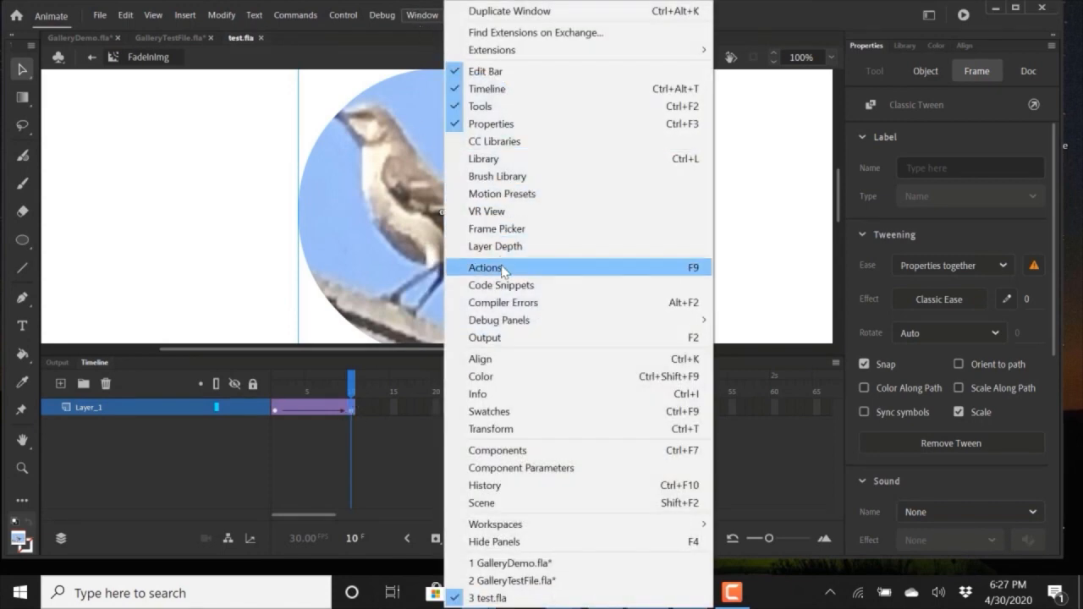
click(505, 269)
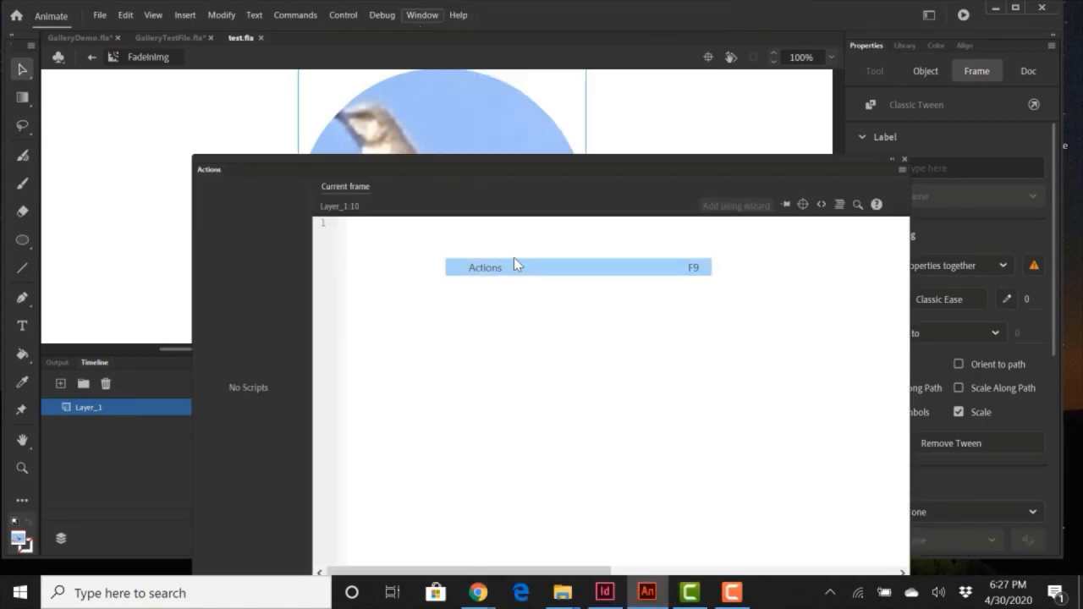
click(820, 205)
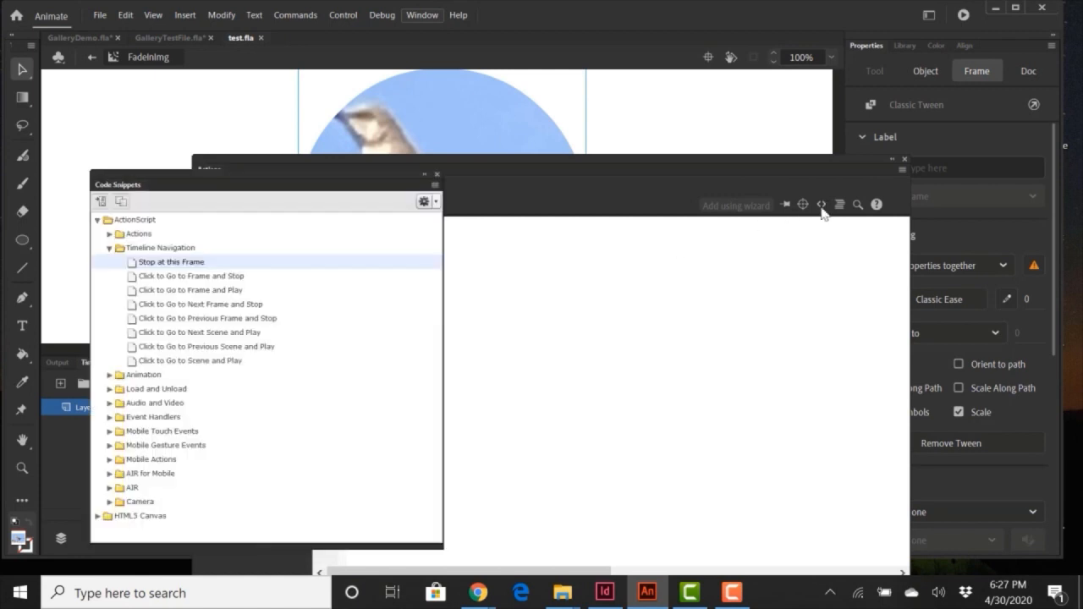
double_click(148, 262)
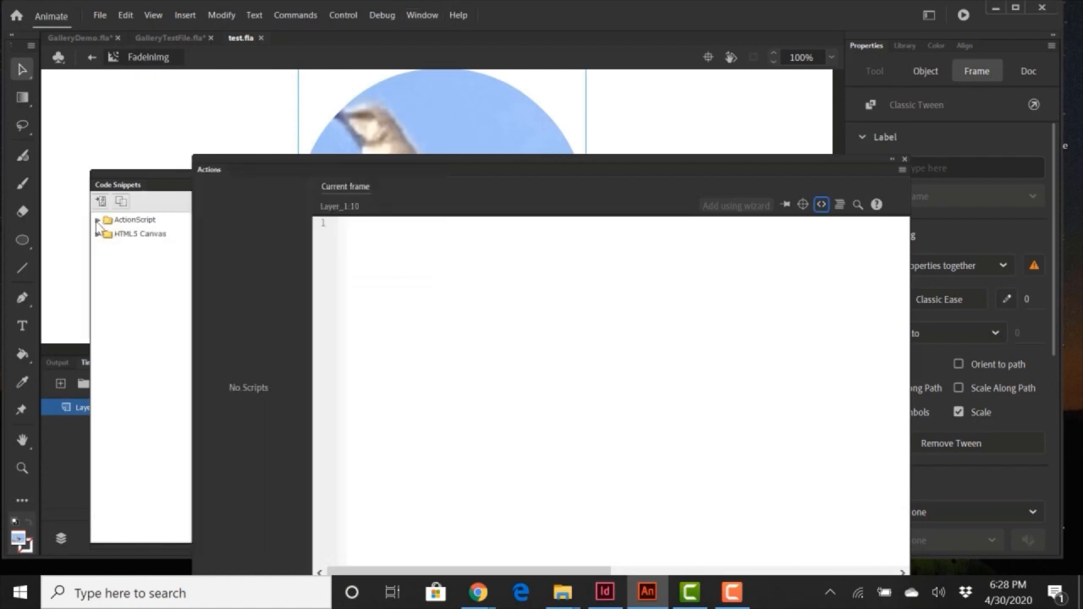
click(97, 224)
click(96, 220)
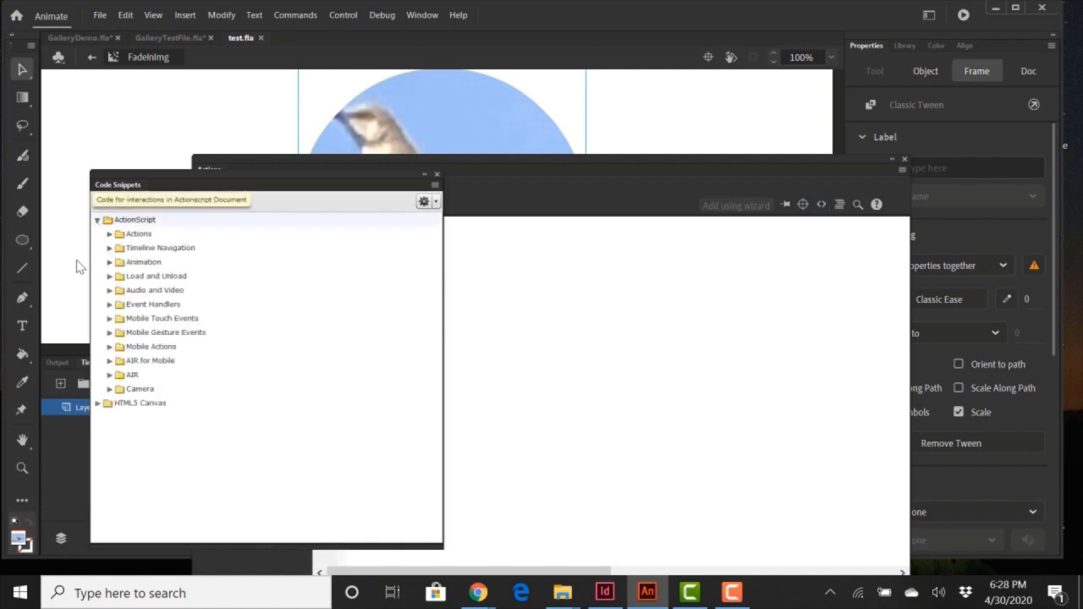
click(109, 248)
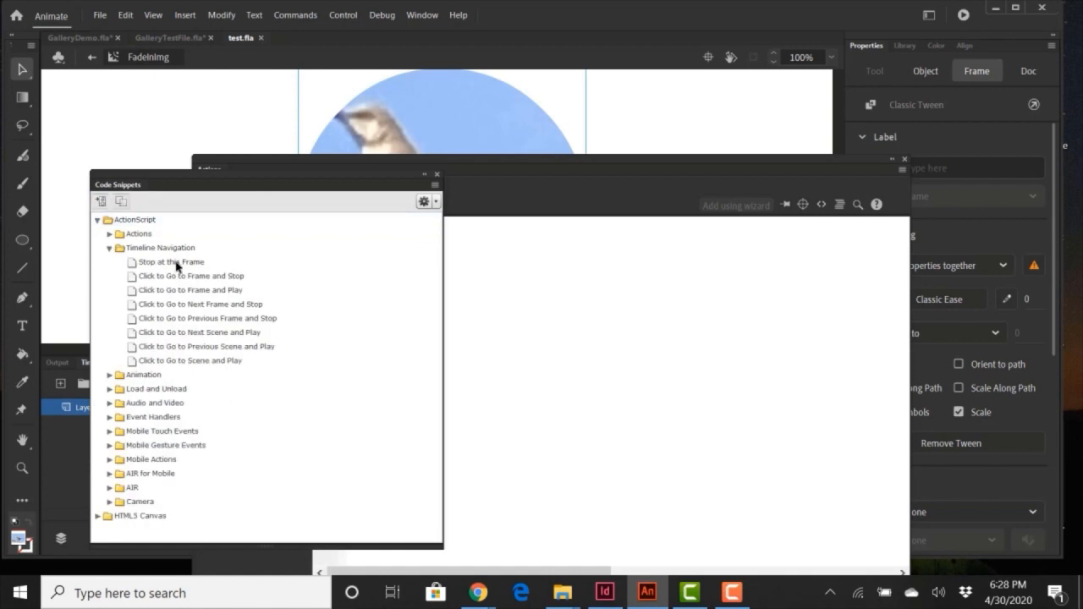
click(177, 263)
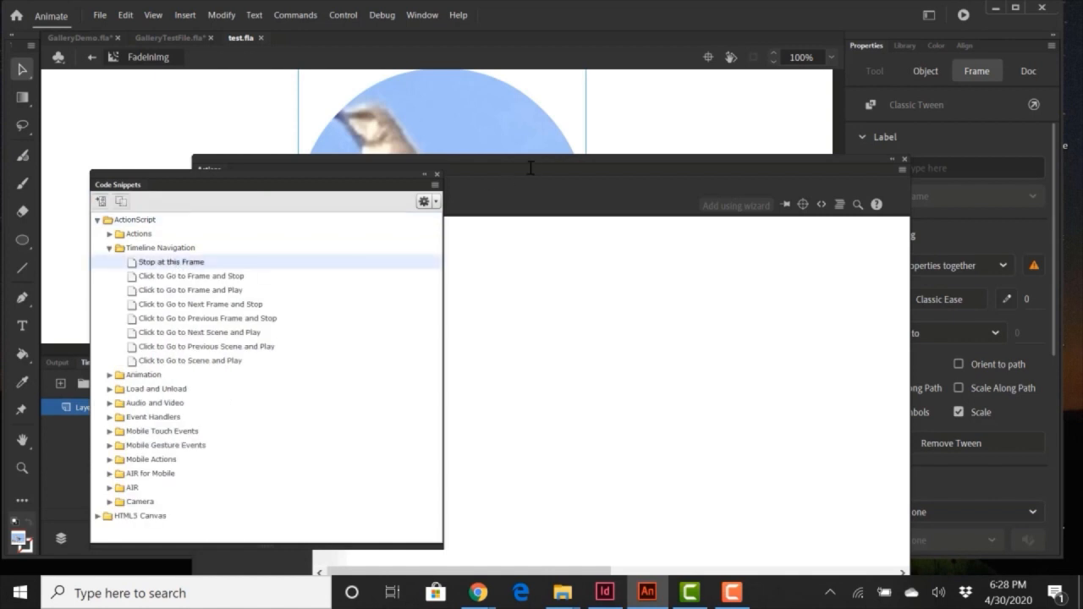
drag(535, 165, 754, 165)
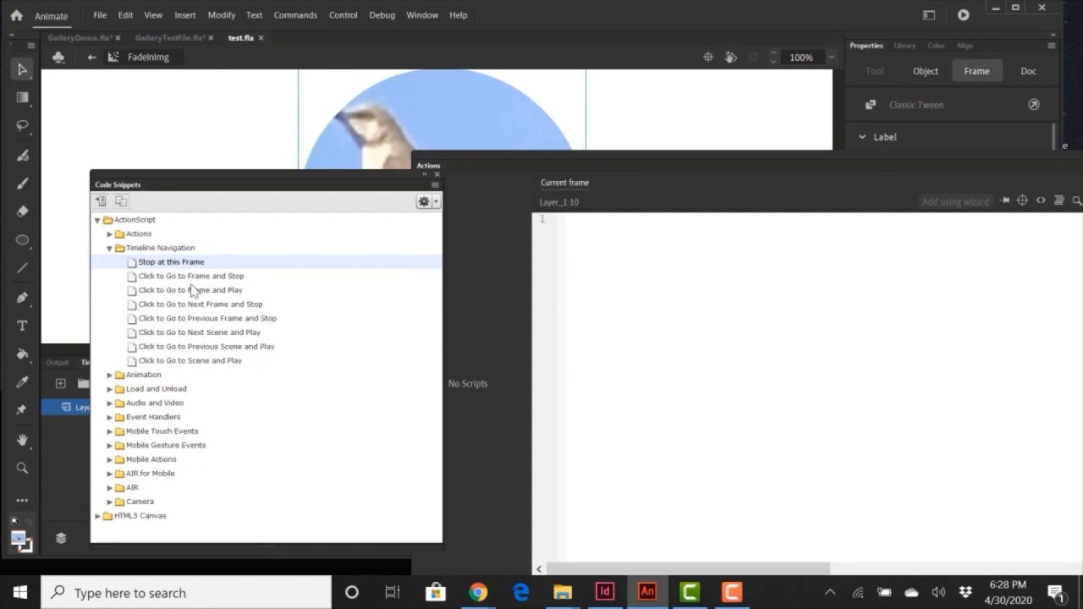
click(437, 175)
drag(717, 158, 305, 146)
click(712, 144)
Close test.fla, GalleryTestFile.fla and GalleryDemo.fla, and restart Adobe Animate 2020.
click(100, 15)
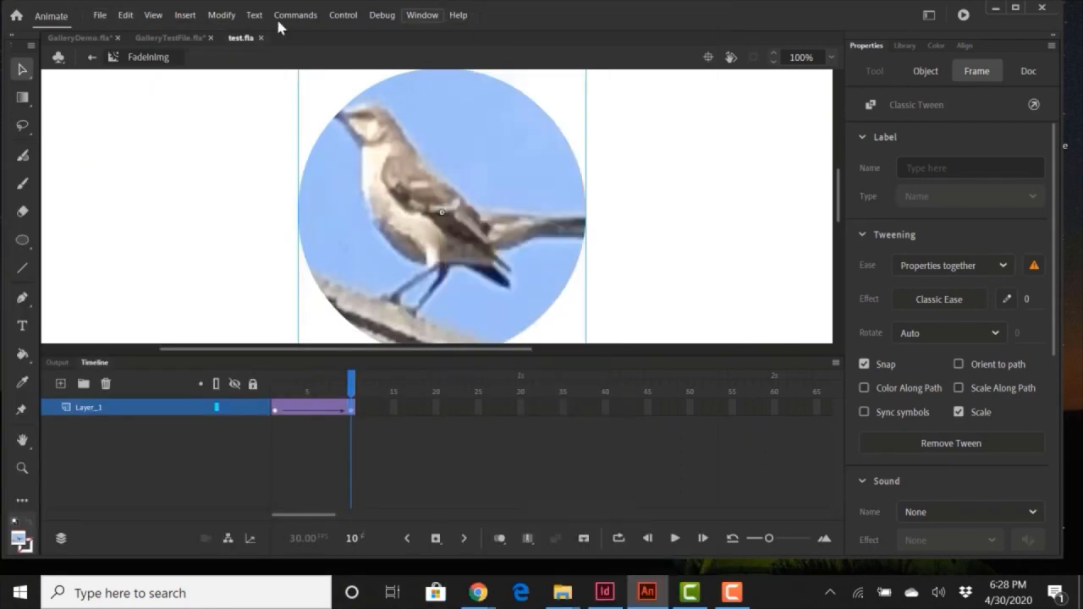
click(260, 37)
click(260, 37)
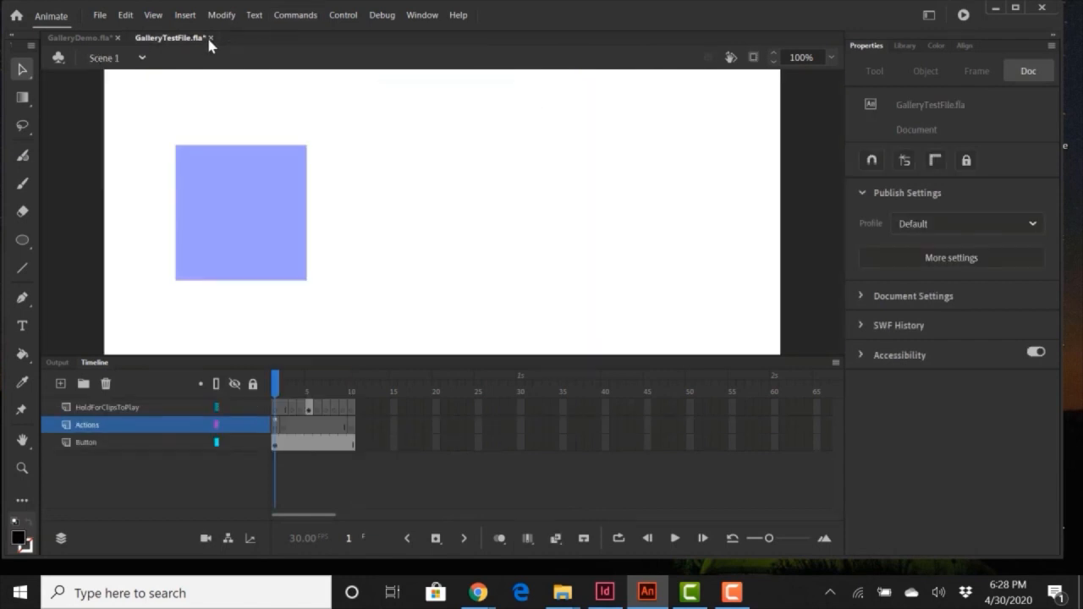
click(210, 38)
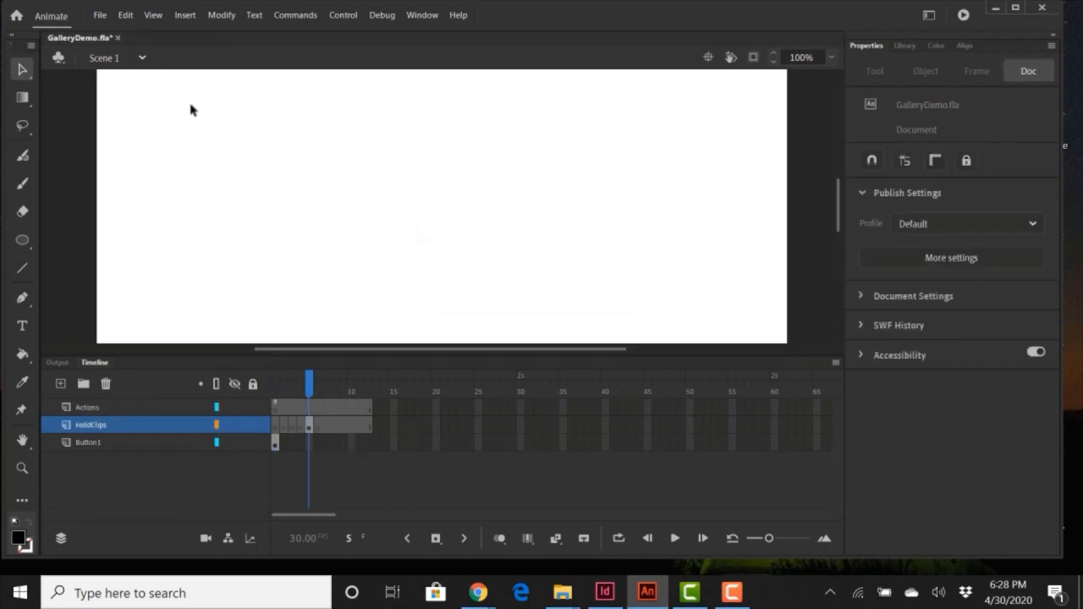
click(117, 38)
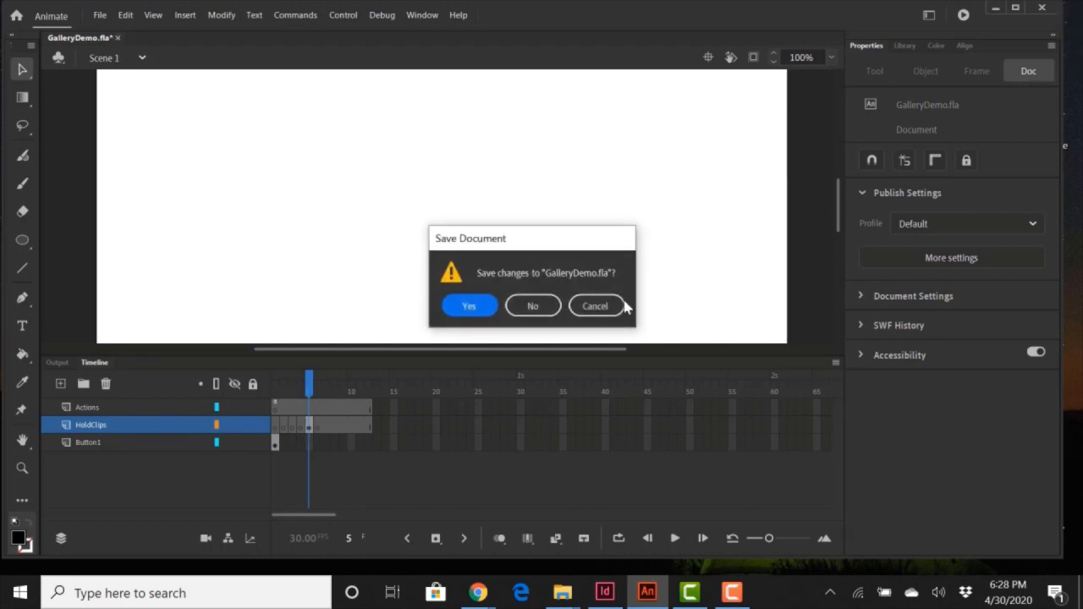
click(538, 308)
click(482, 308)
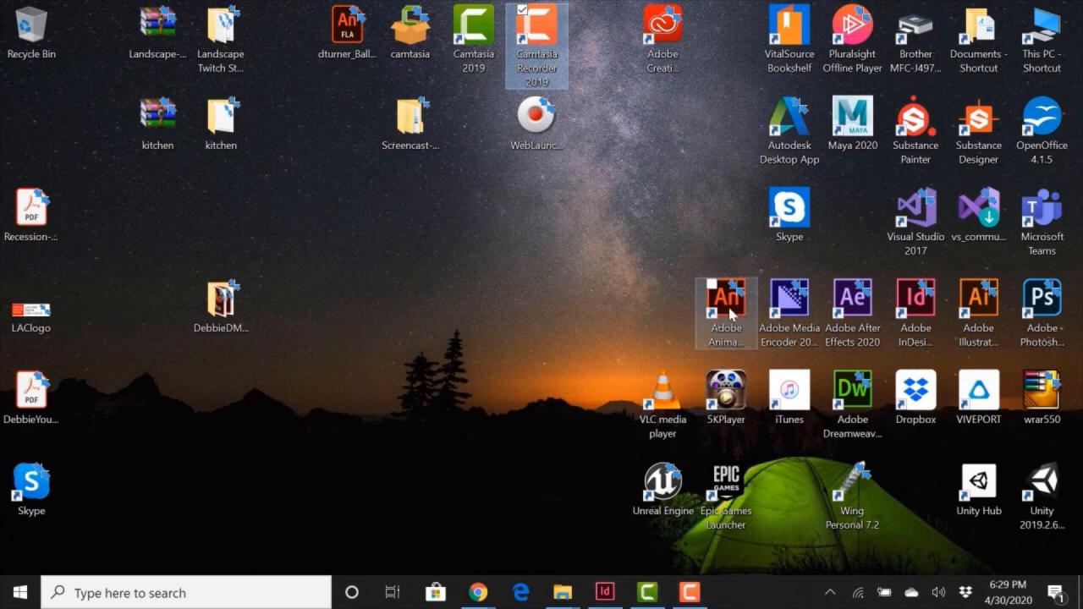
click(699, 288)
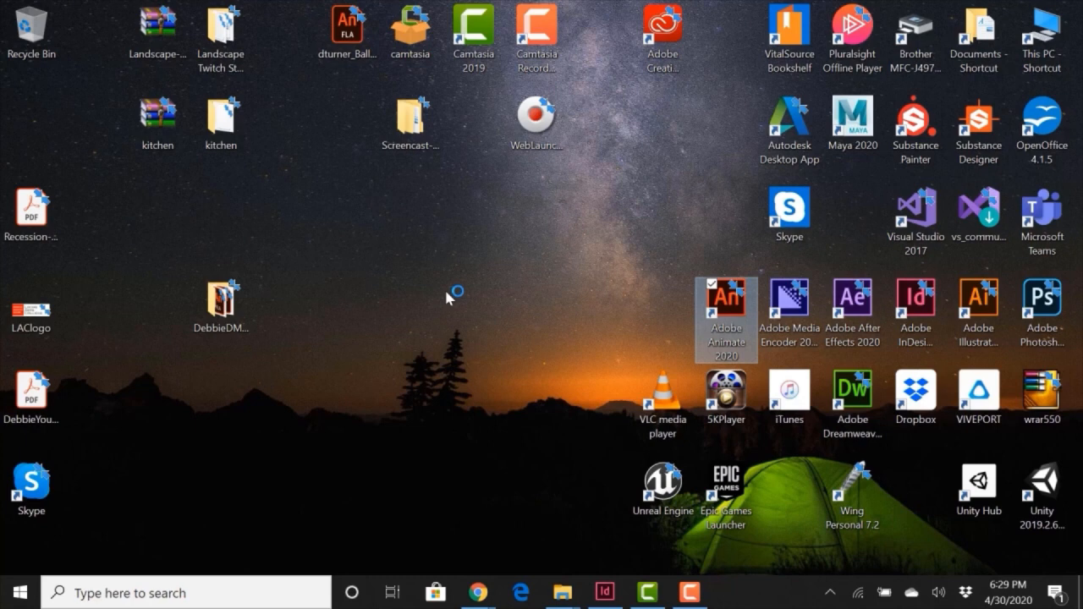
click(1046, 42)
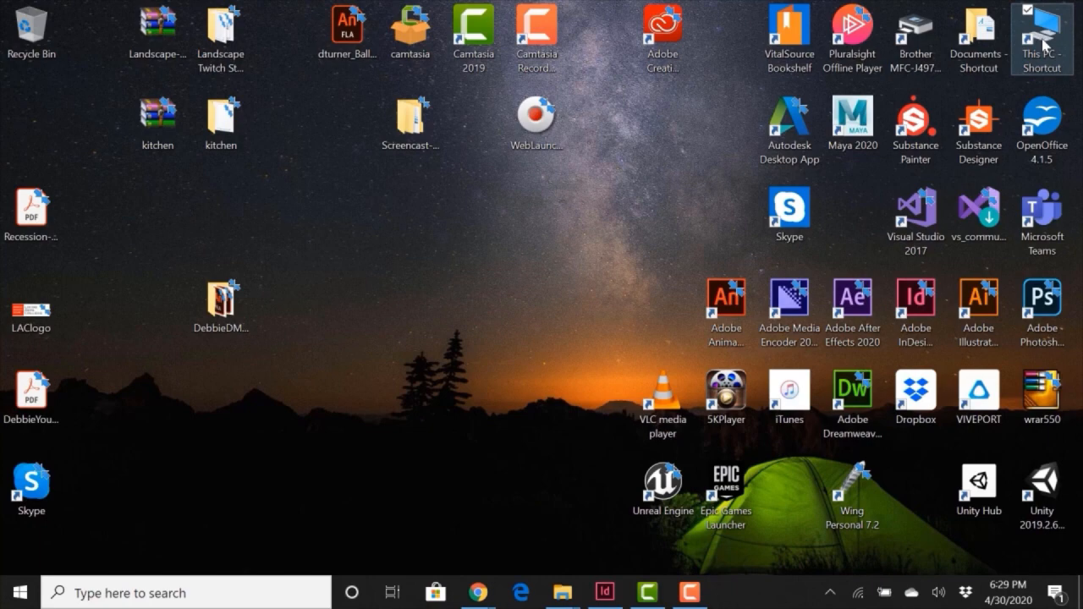
double_click(1046, 42)
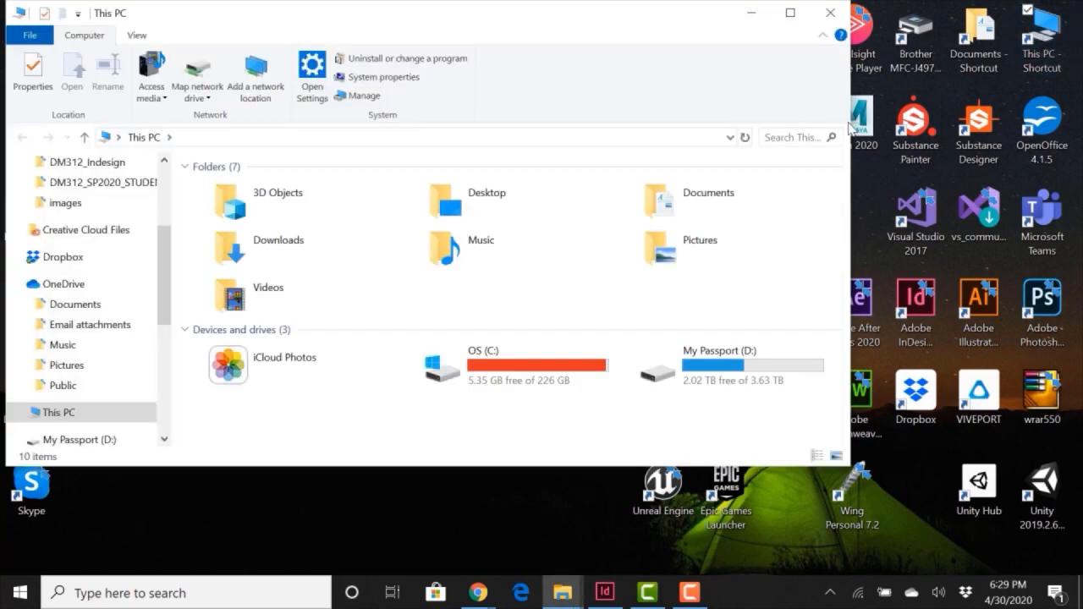
click(832, 14)
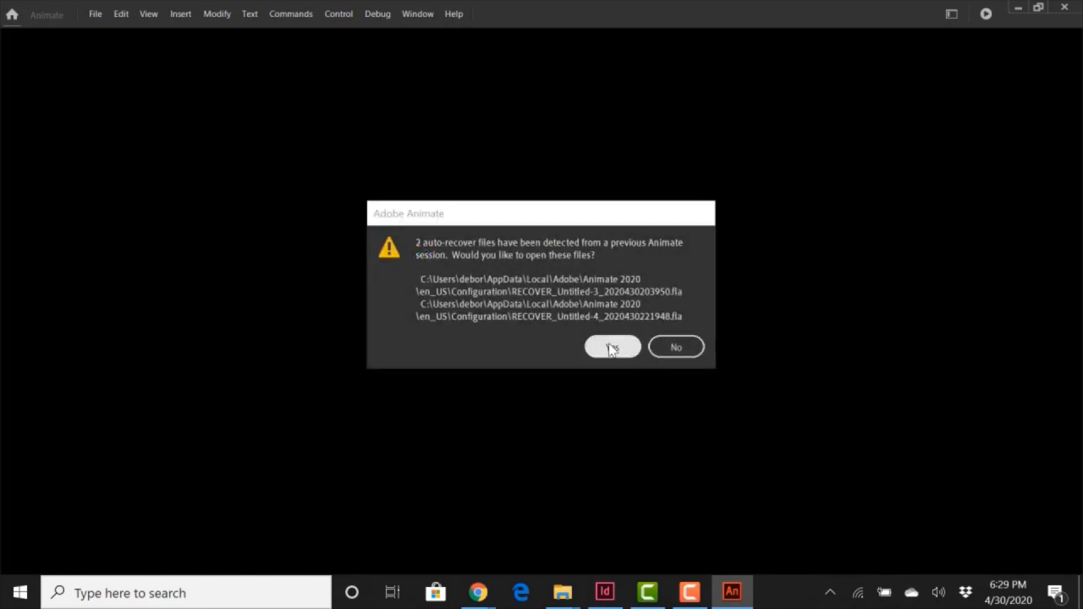
Open the two auto-recovered files and show the library of the recovered Untitled-4 document.
click(607, 351)
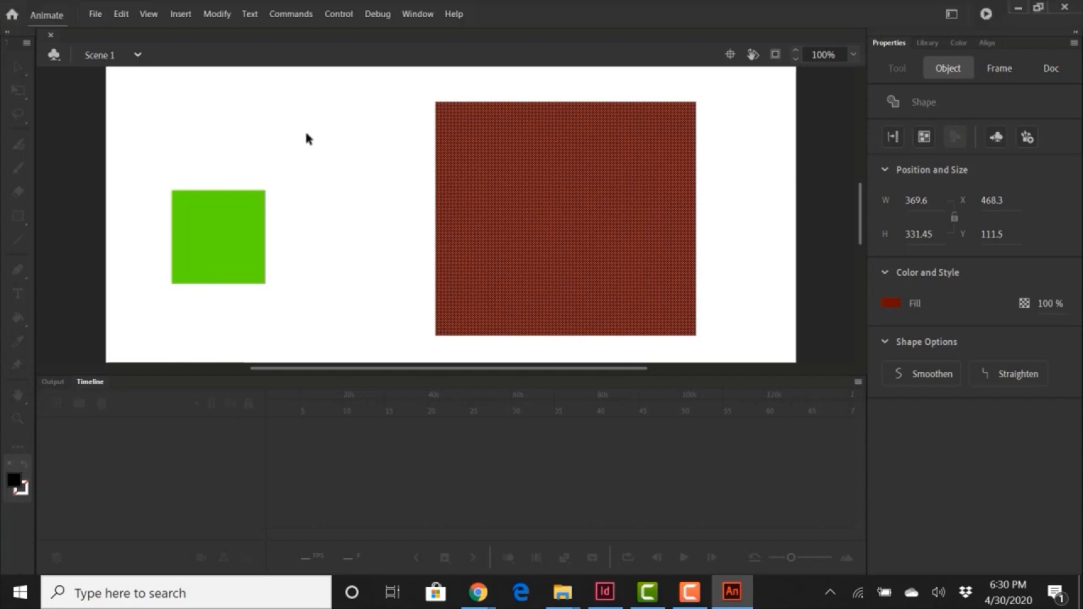
click(95, 14)
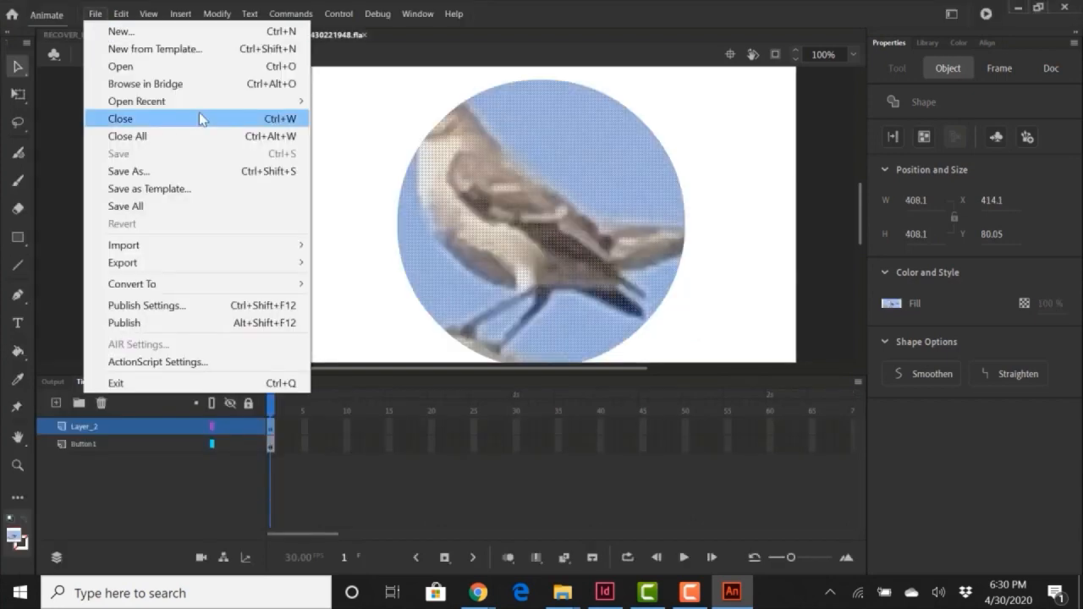
click(714, 14)
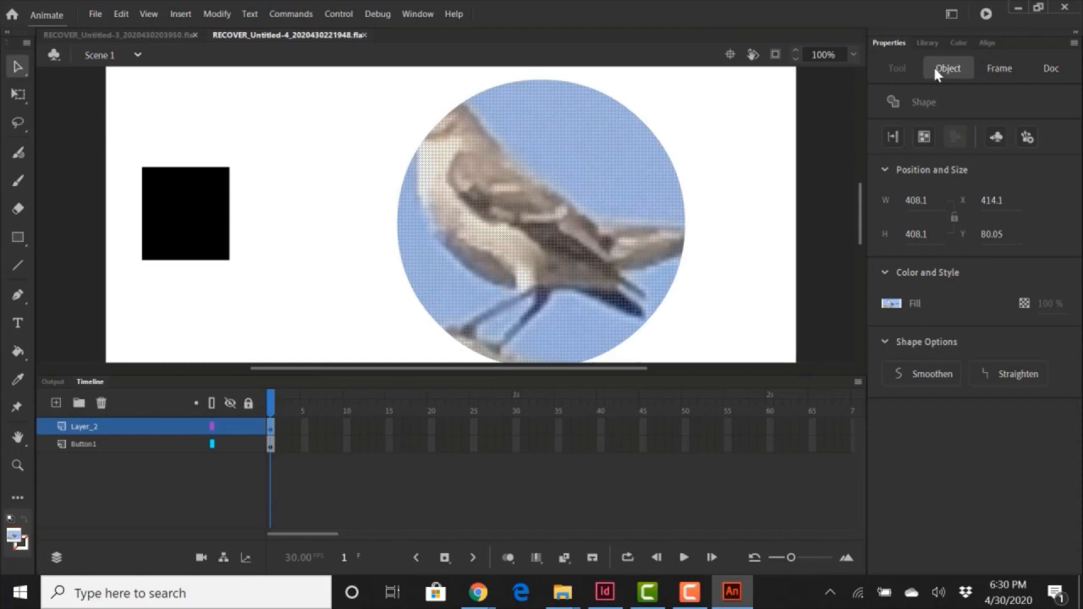
click(926, 40)
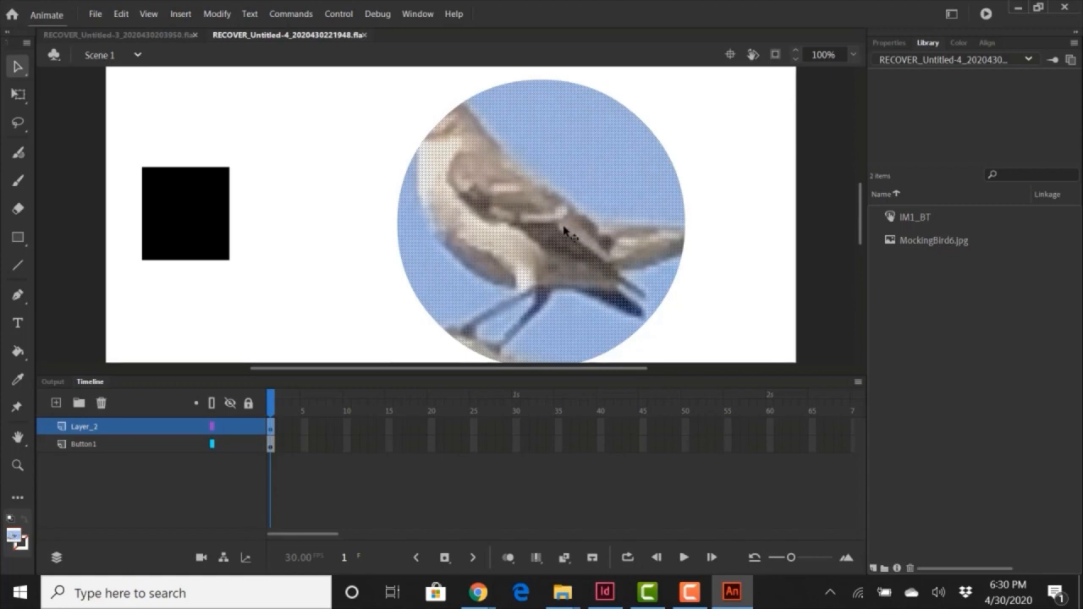
Convert the circular bird shape on Layer_2 to a Movie Clip symbol named Img.
click(621, 301)
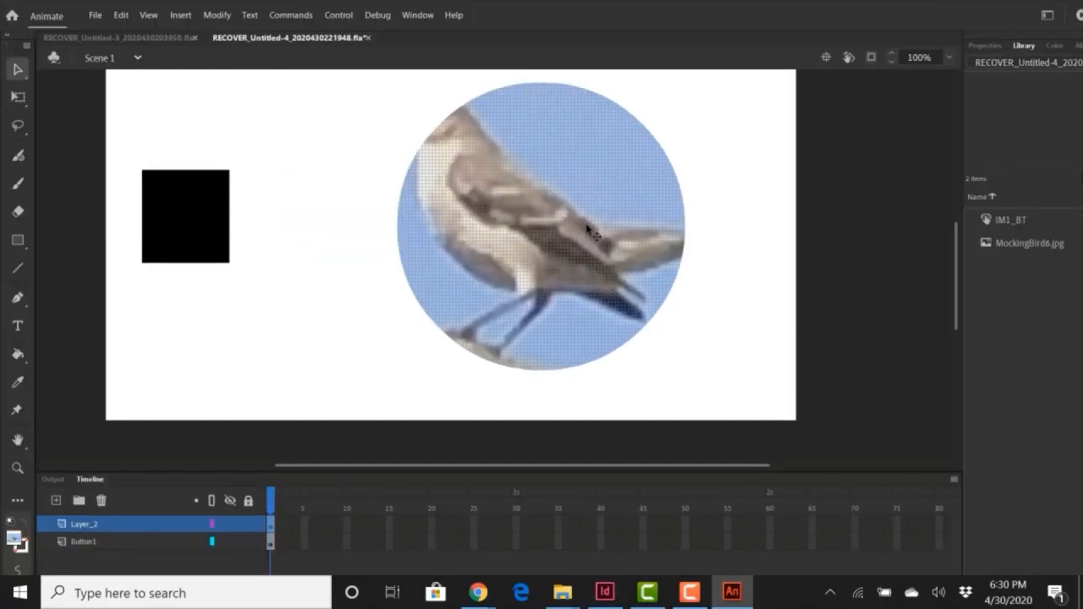
right_click(588, 157)
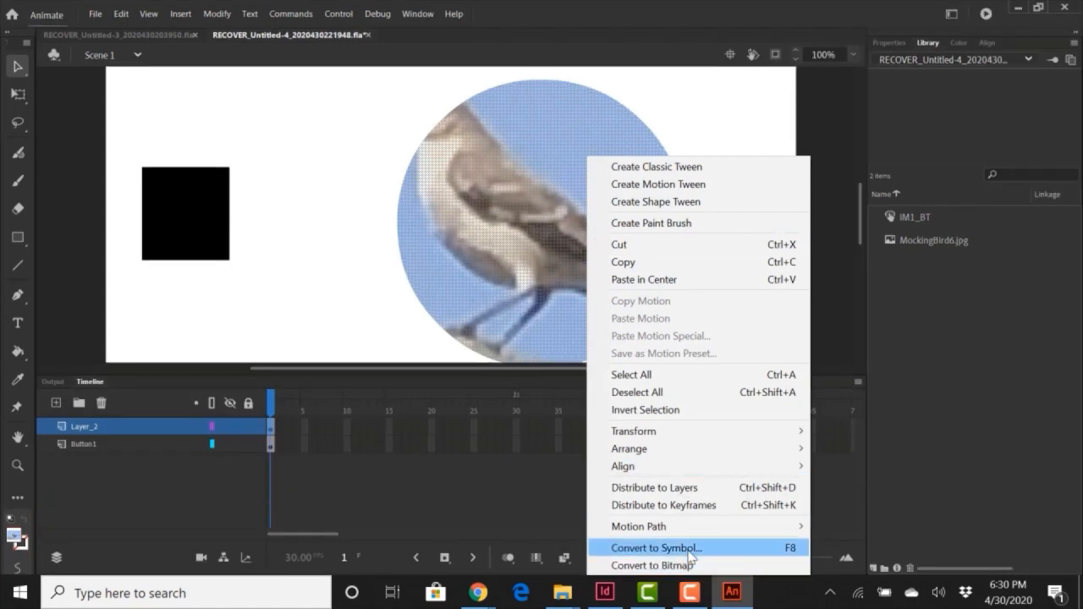
click(684, 548)
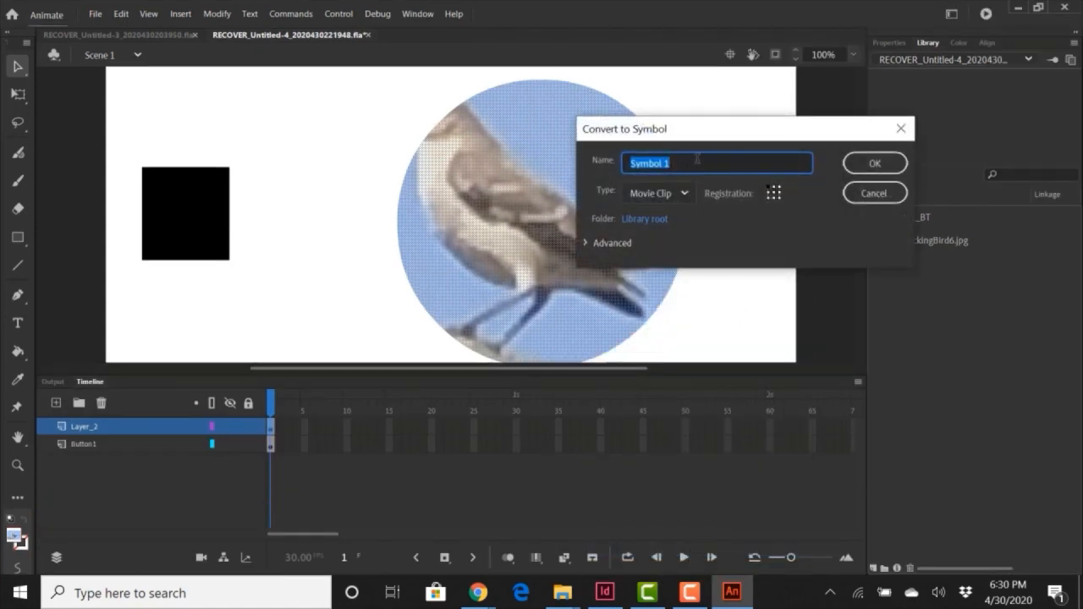
text(Img)
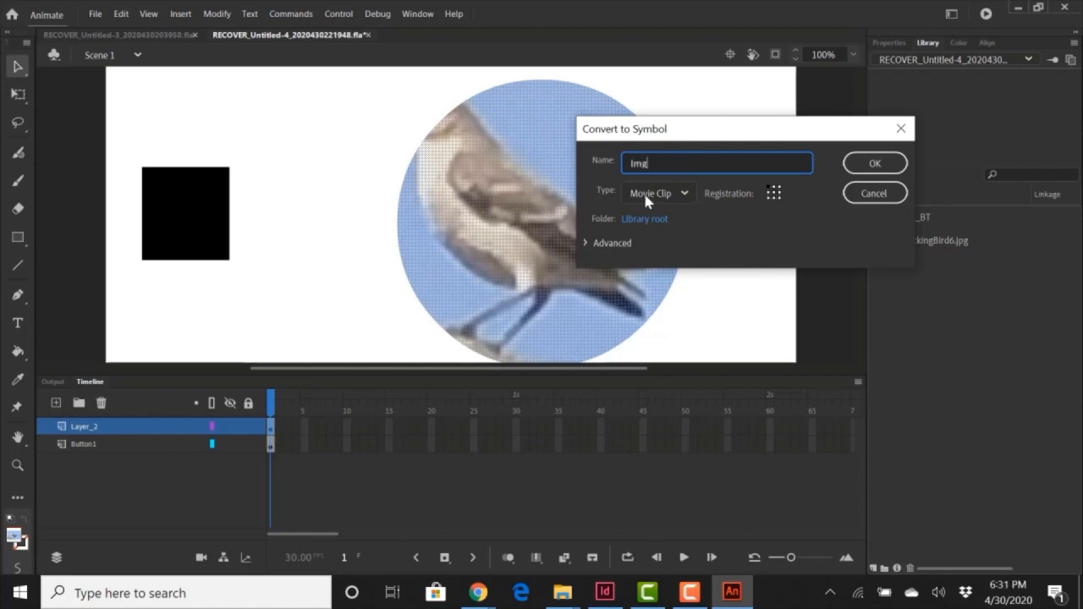
click(875, 165)
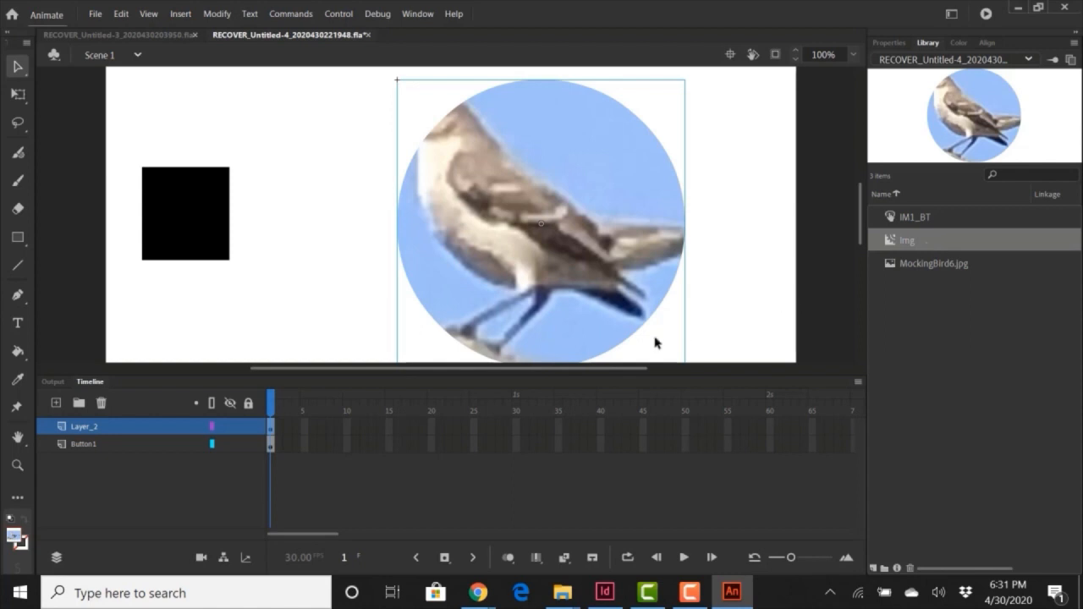
Open the Img movie clip for editing and extend Layer_1 to frame 10.
double_click(626, 360)
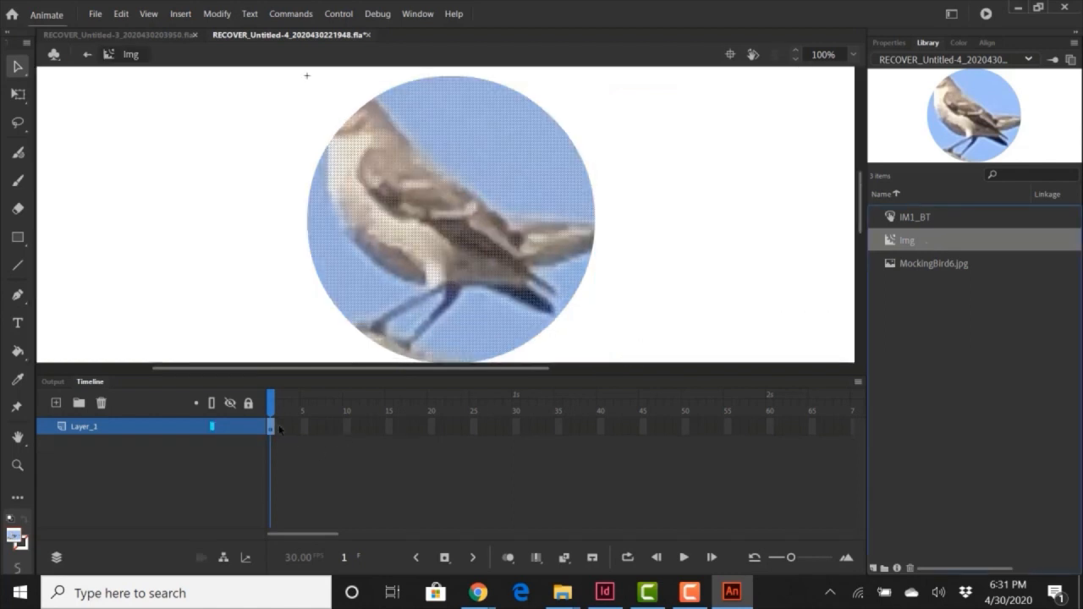
click(350, 432)
key(F5)
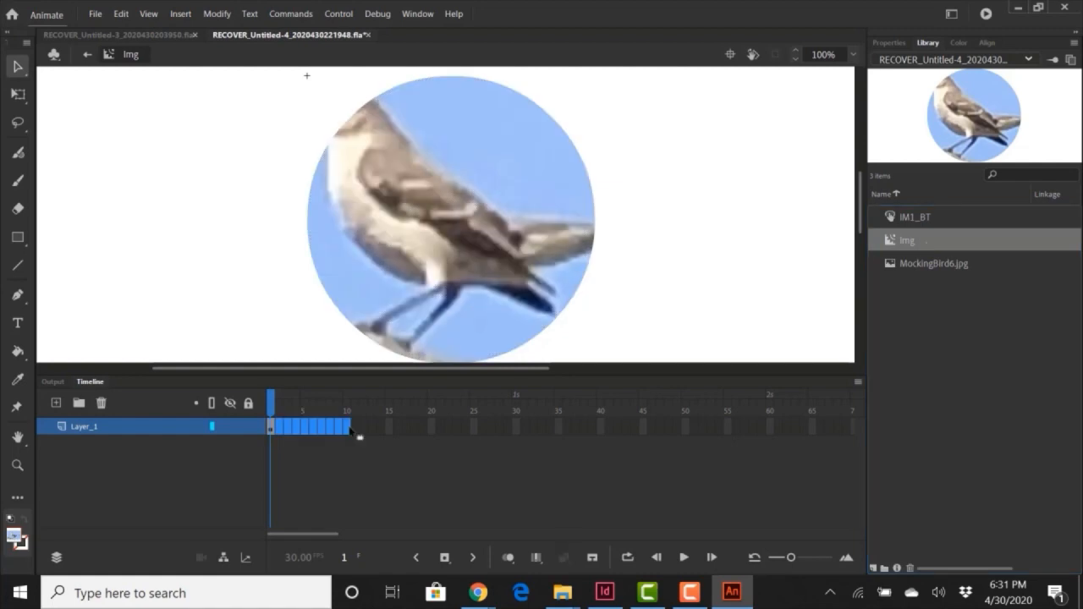
right_click(349, 431)
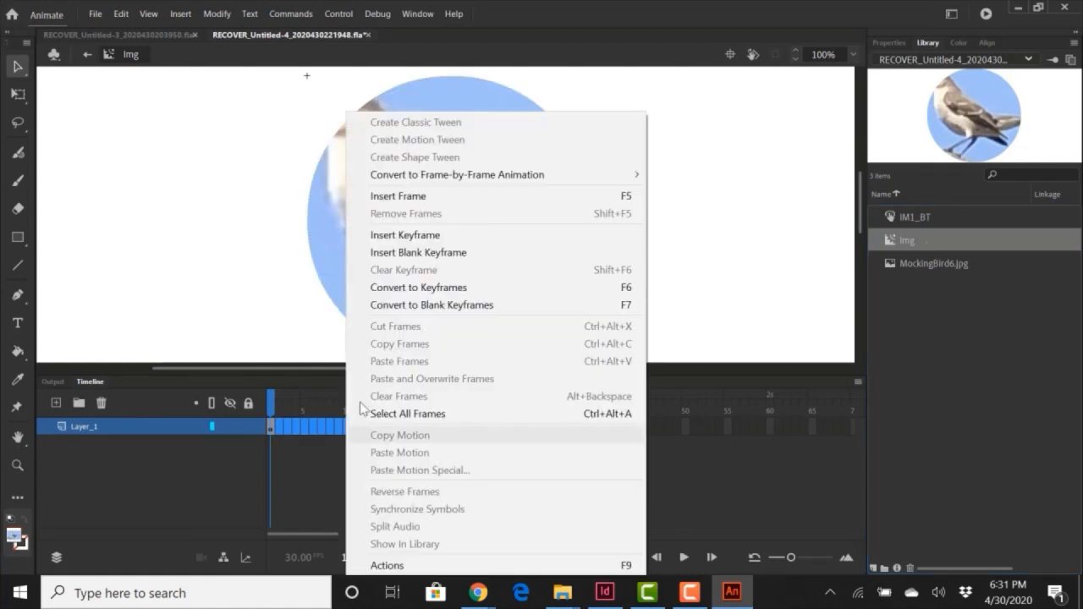
click(414, 197)
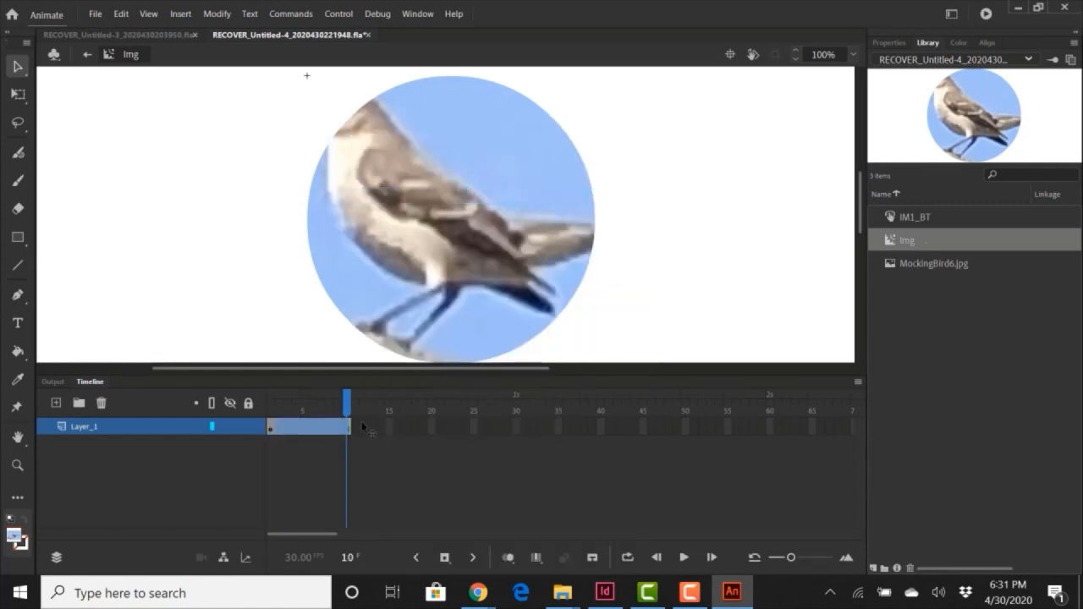
Insert a keyframe at frame 10 of Layer_1 and create a classic tween from frame 1, converting the content to symbols.
right_click(356, 427)
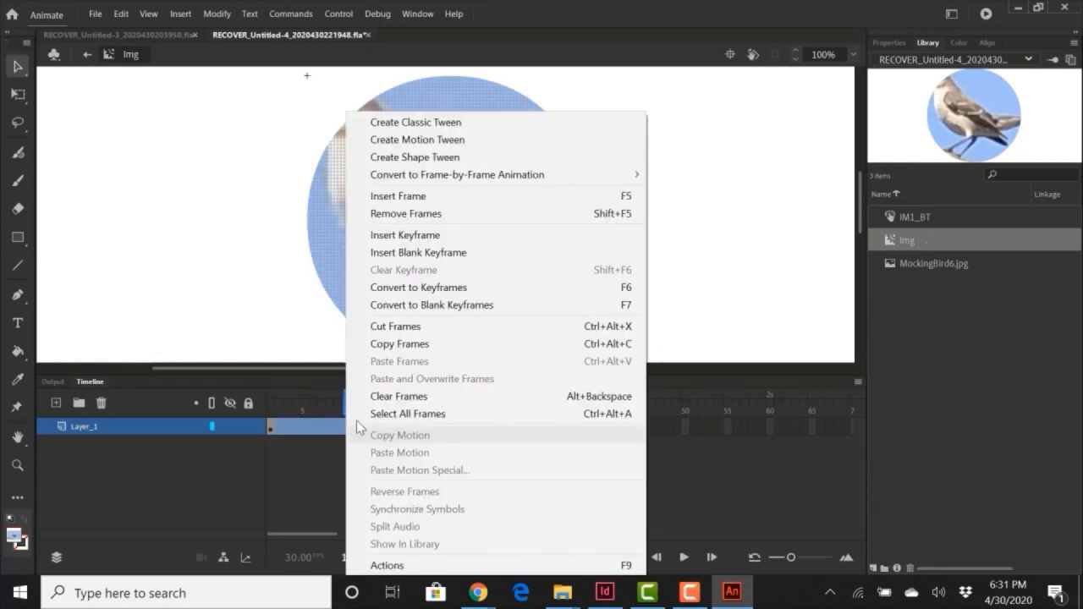
click(418, 240)
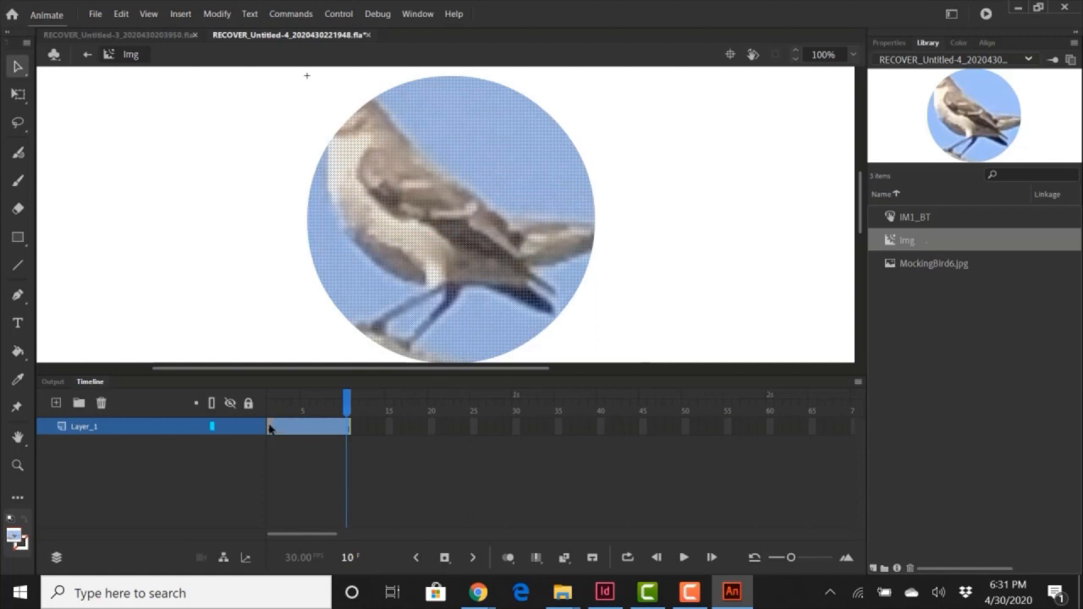
drag(312, 430, 346, 431)
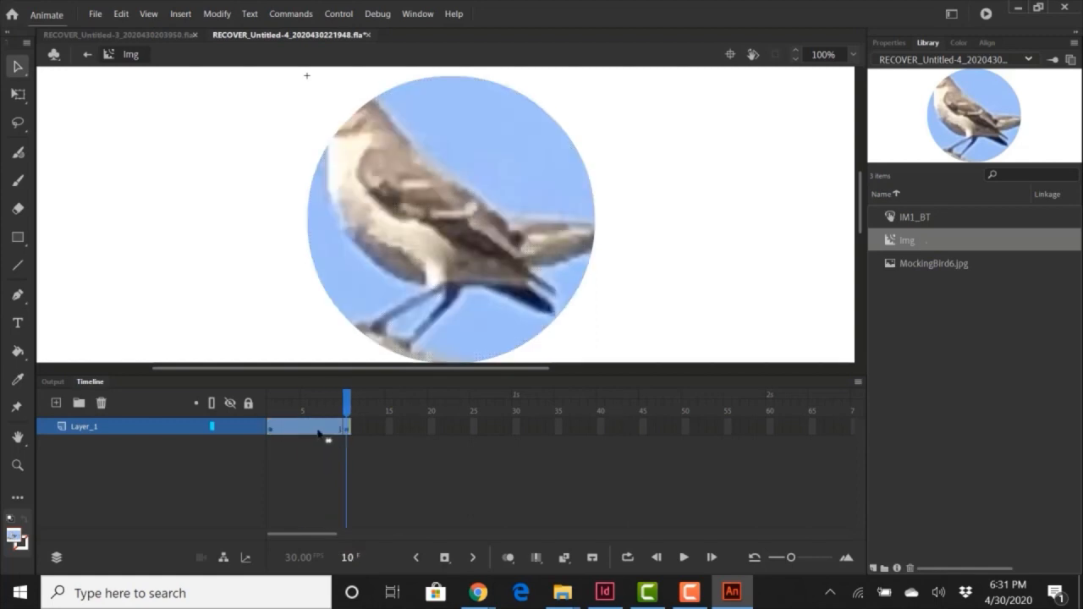
right_click(320, 436)
click(389, 127)
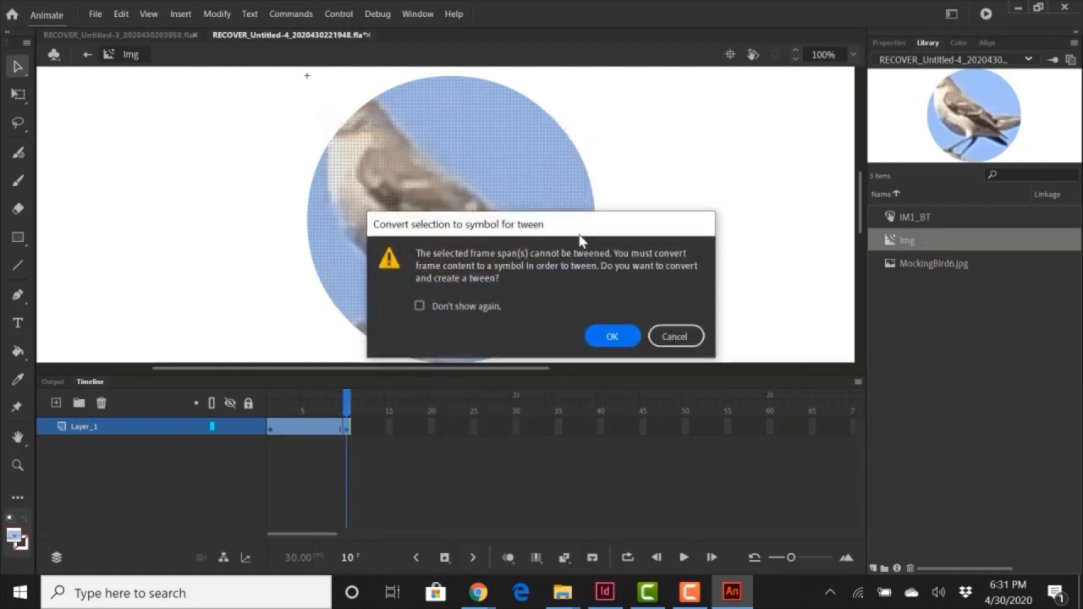
click(612, 343)
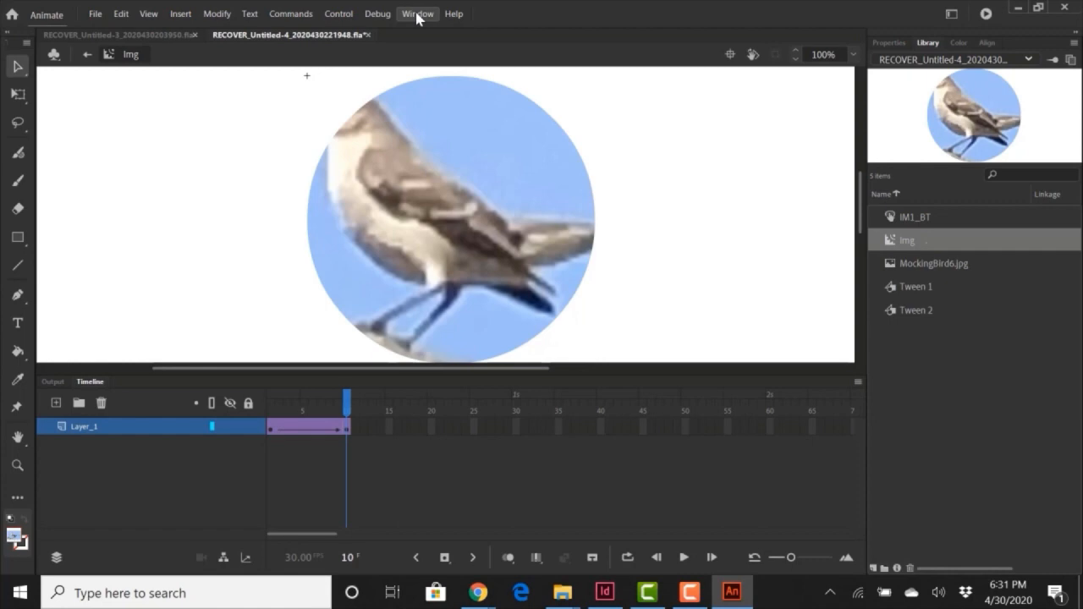
Add the ActionScript Timeline Navigation snippet "Stop at this Frame" to frame 10 of the Img clip and move the code windows aside.
click(417, 13)
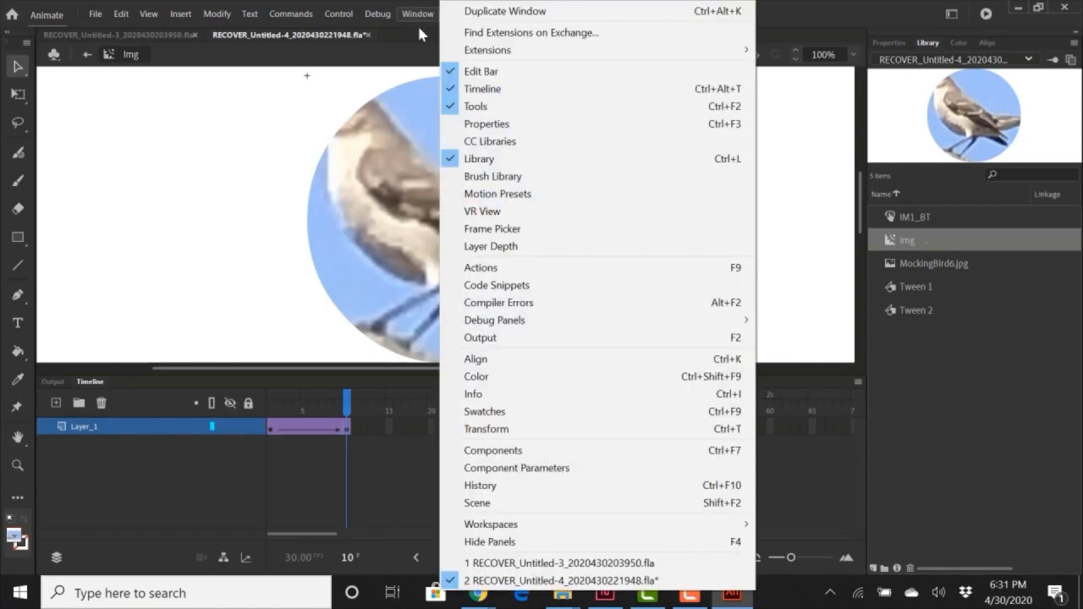
click(479, 267)
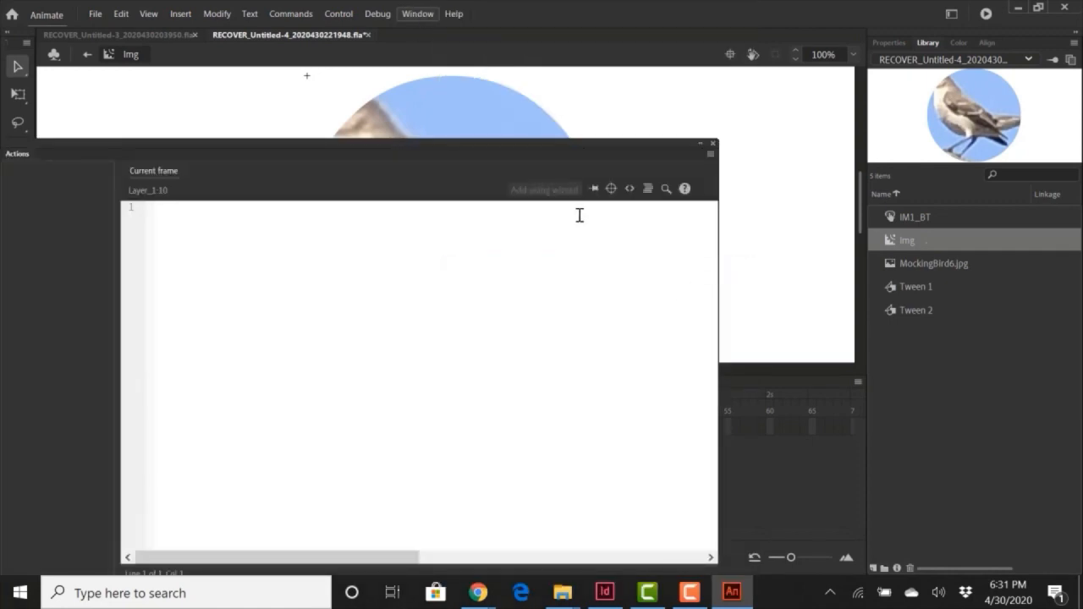
drag(241, 147, 735, 142)
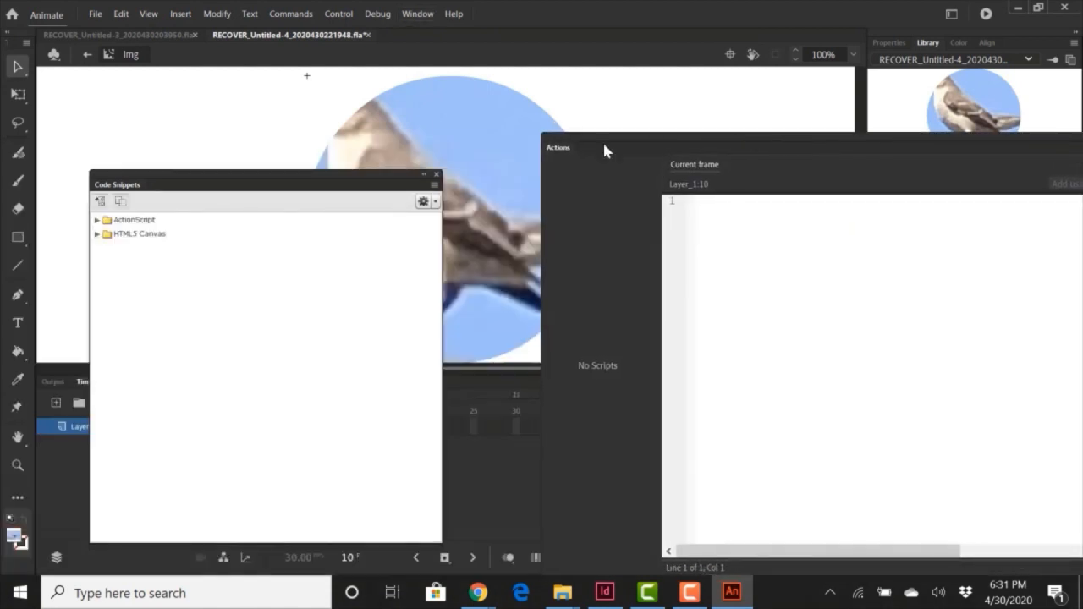
click(96, 220)
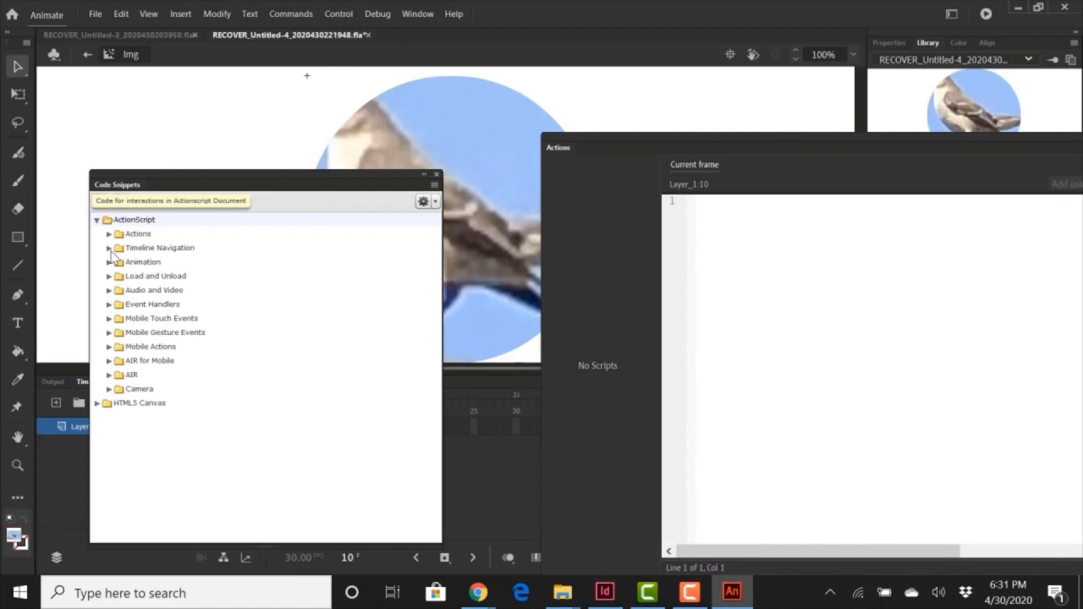
click(109, 248)
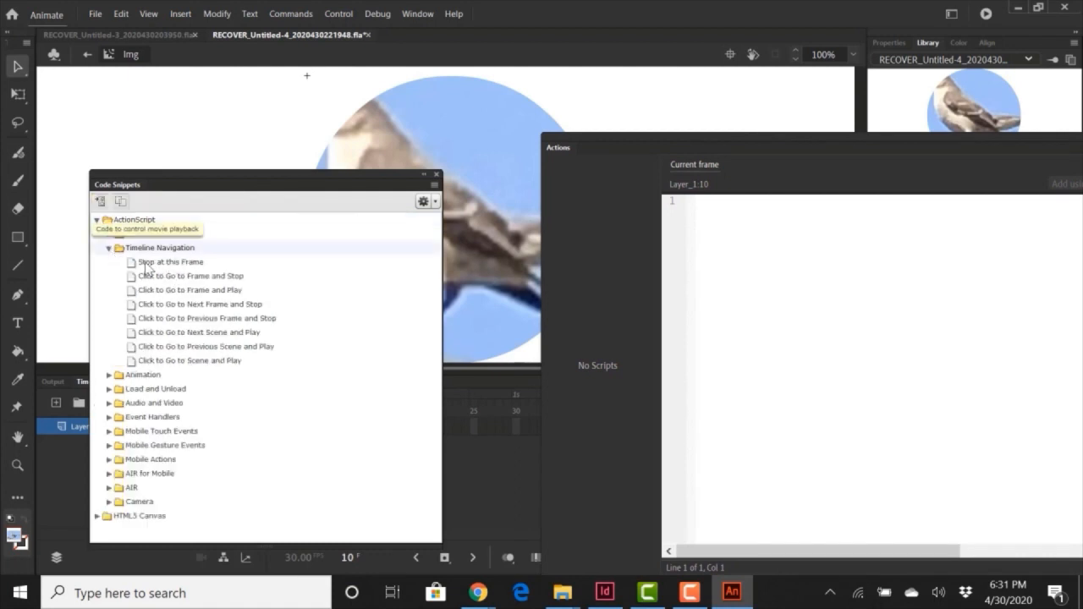
double_click(145, 266)
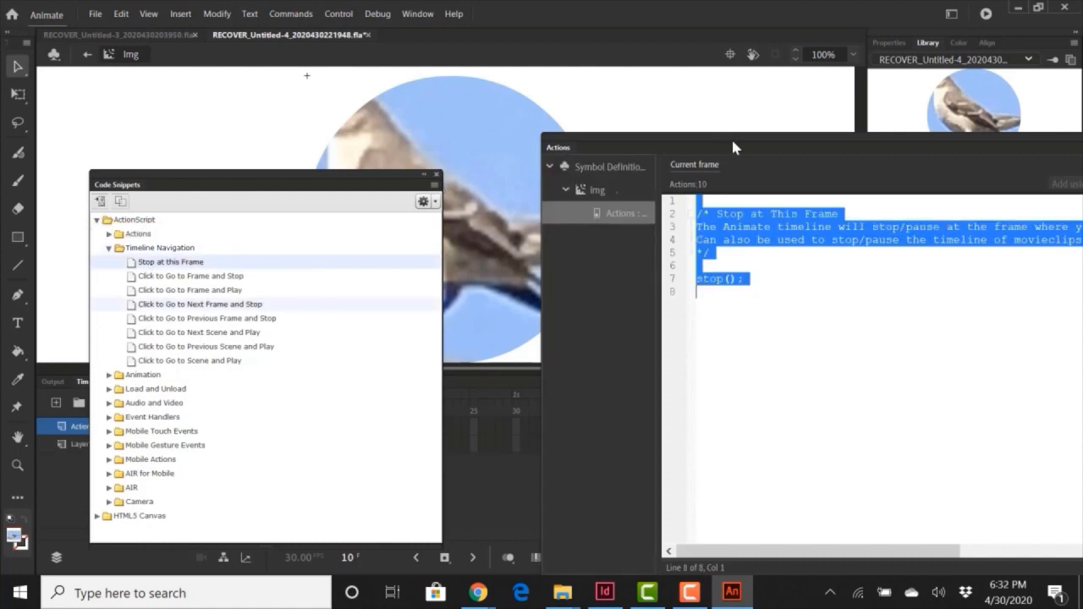
drag(787, 151, 939, 409)
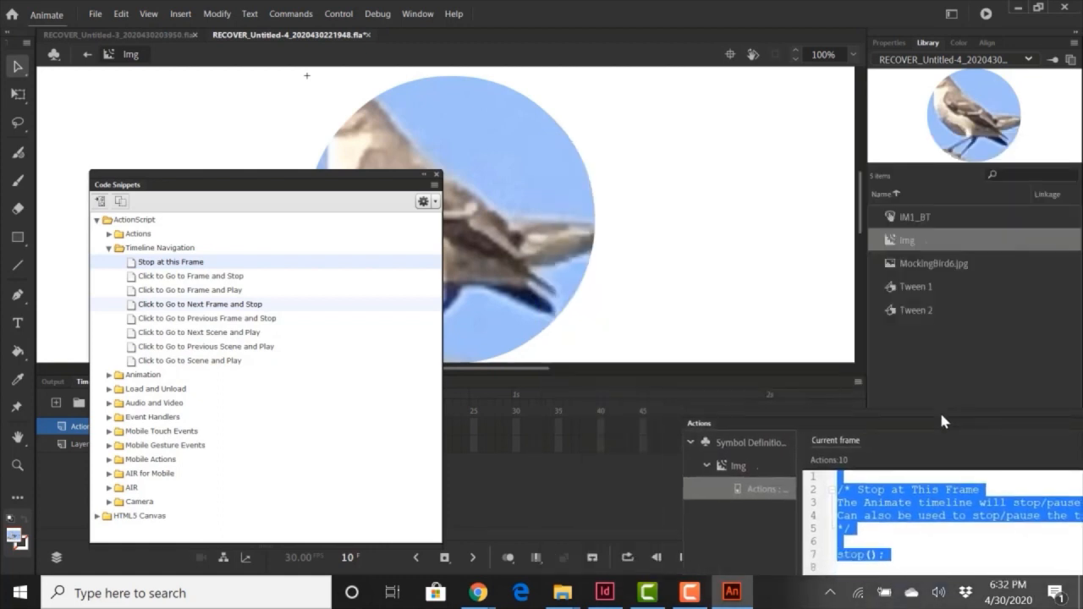
drag(679, 485, 580, 493)
Apply an Alpha color effect at 100% to the bird instance at frame 10 of the Img clip's Layer_1.
click(90, 56)
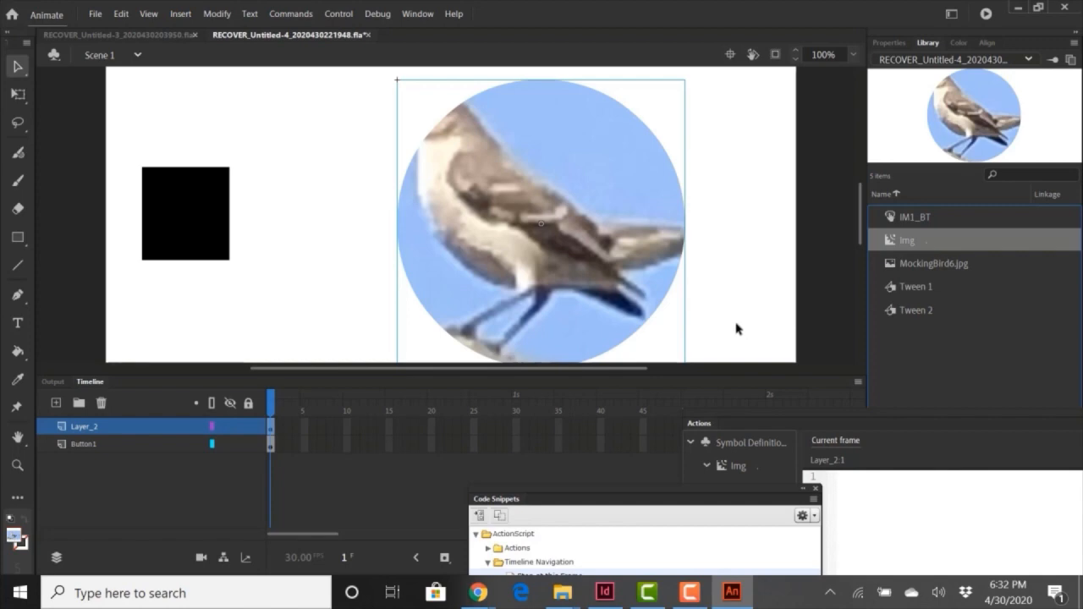
key(ctrl+e)
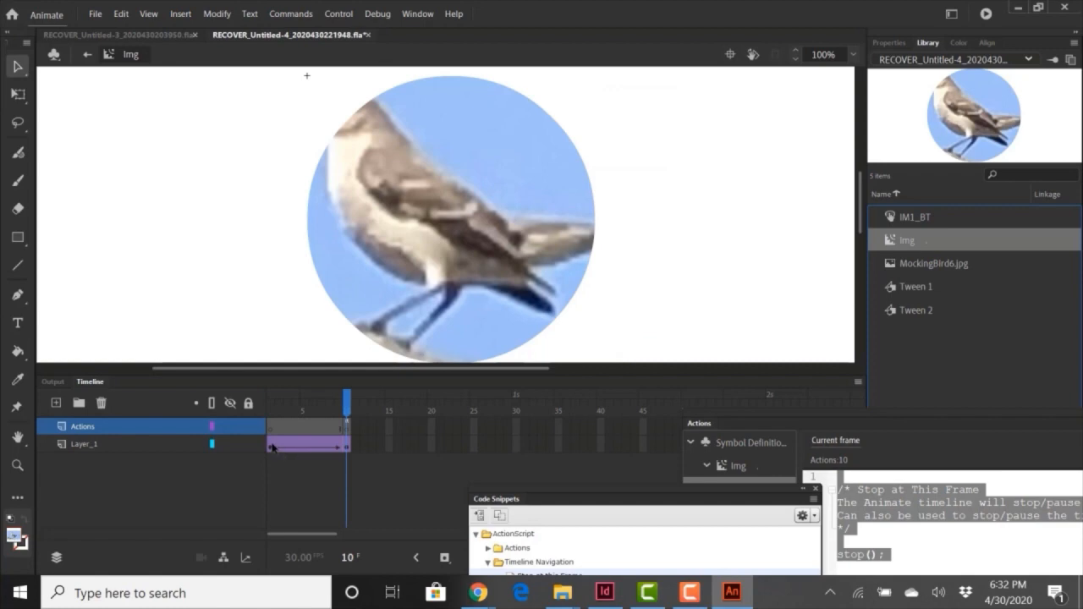
click(887, 43)
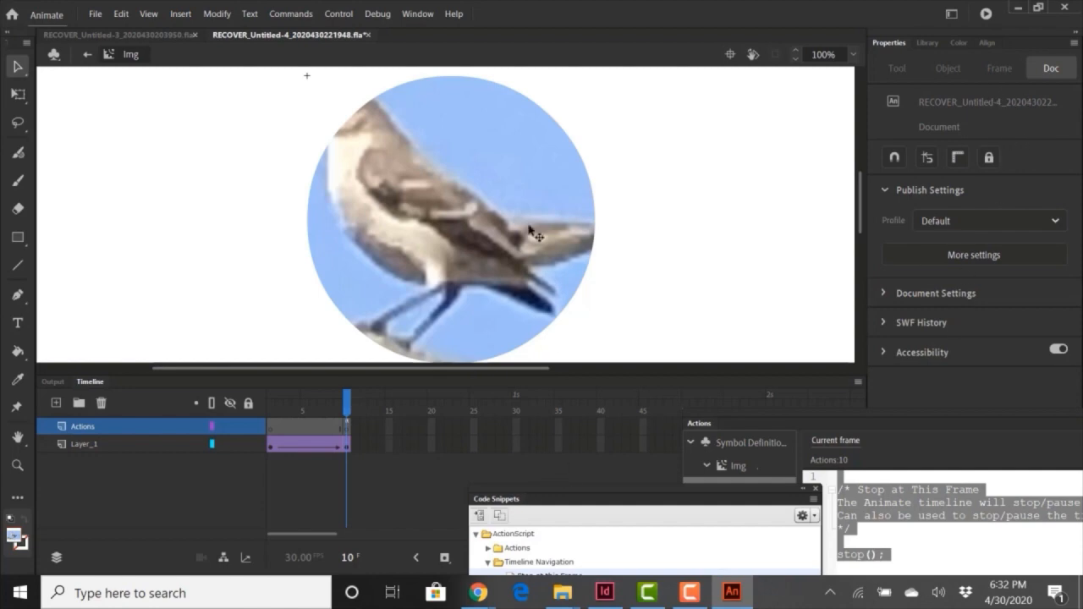
key(ctrl+a)
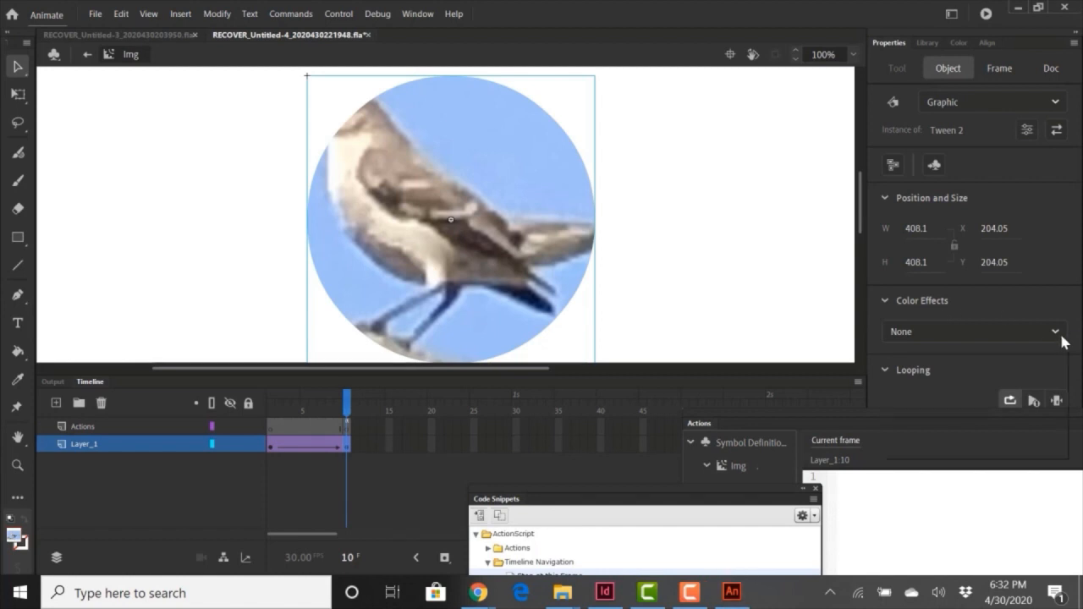
click(1028, 337)
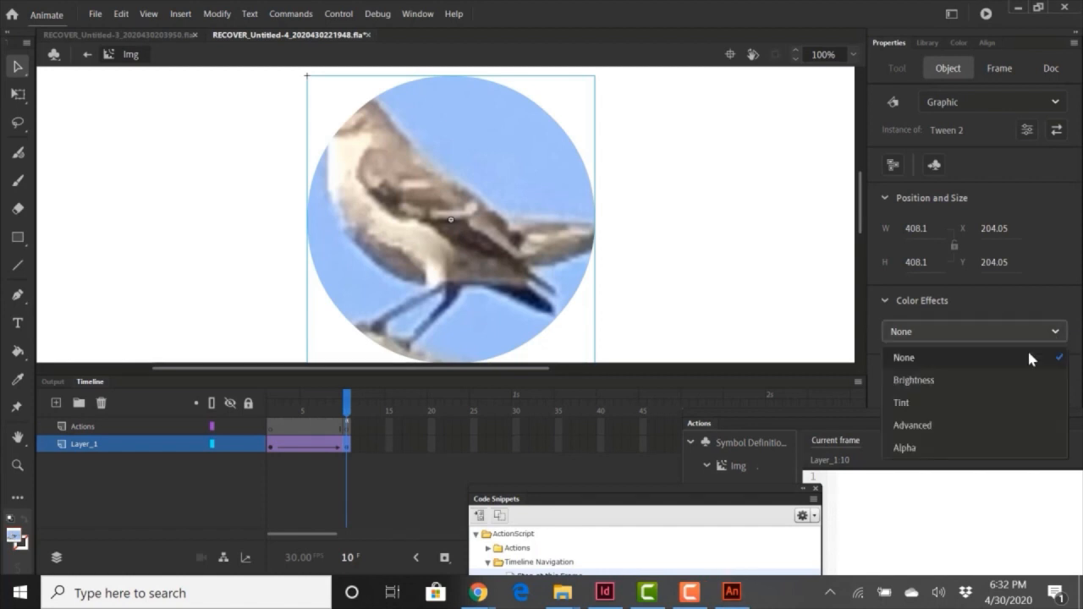
click(909, 446)
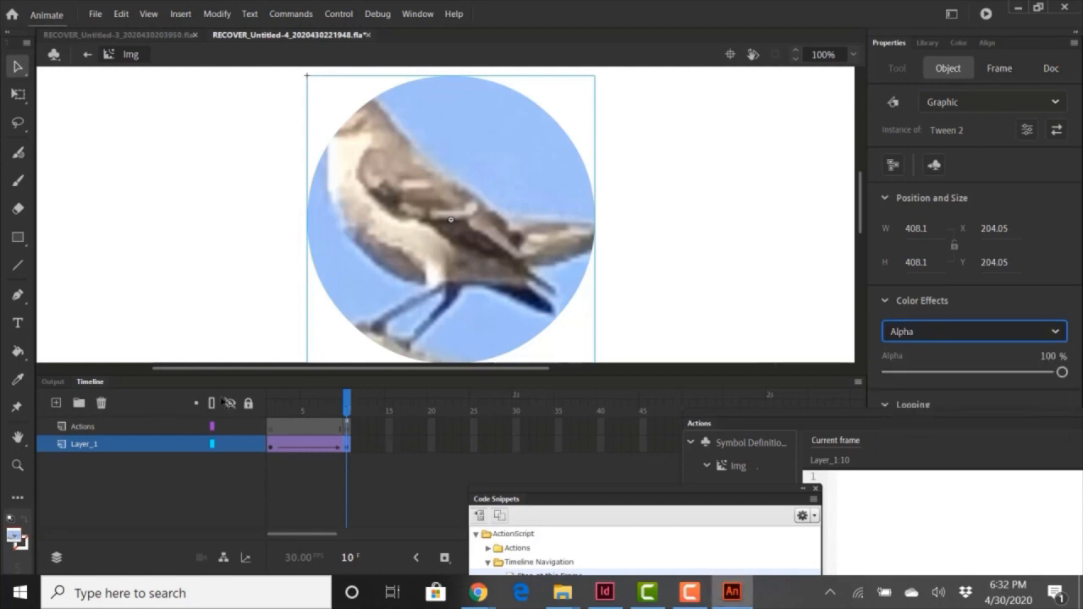
Set the Alpha color effect of the bird instance at frame 1 to 0% and scrub through the fade-in.
click(263, 404)
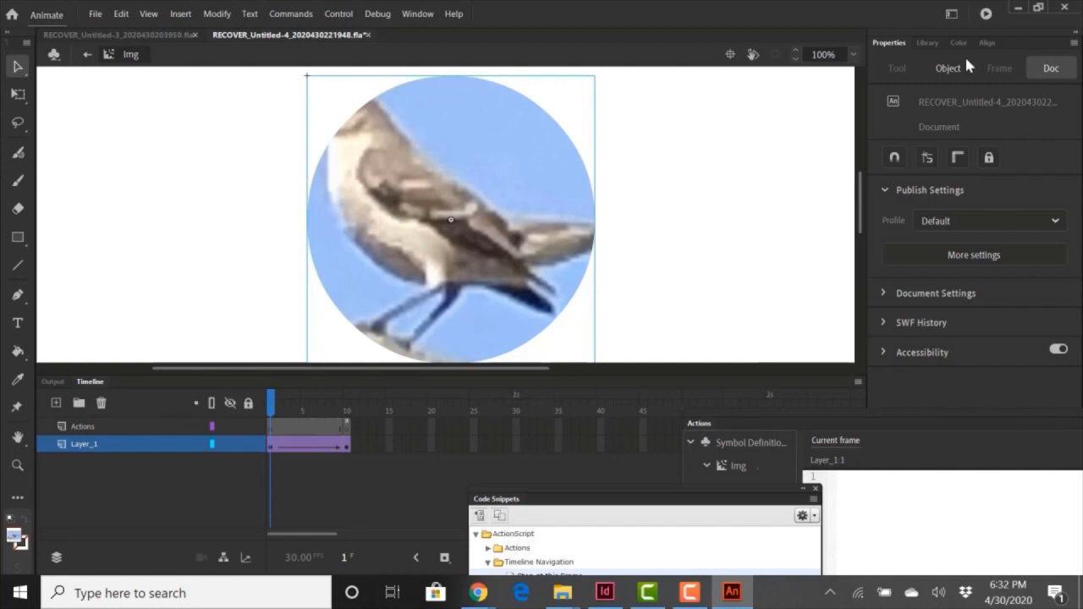
click(511, 186)
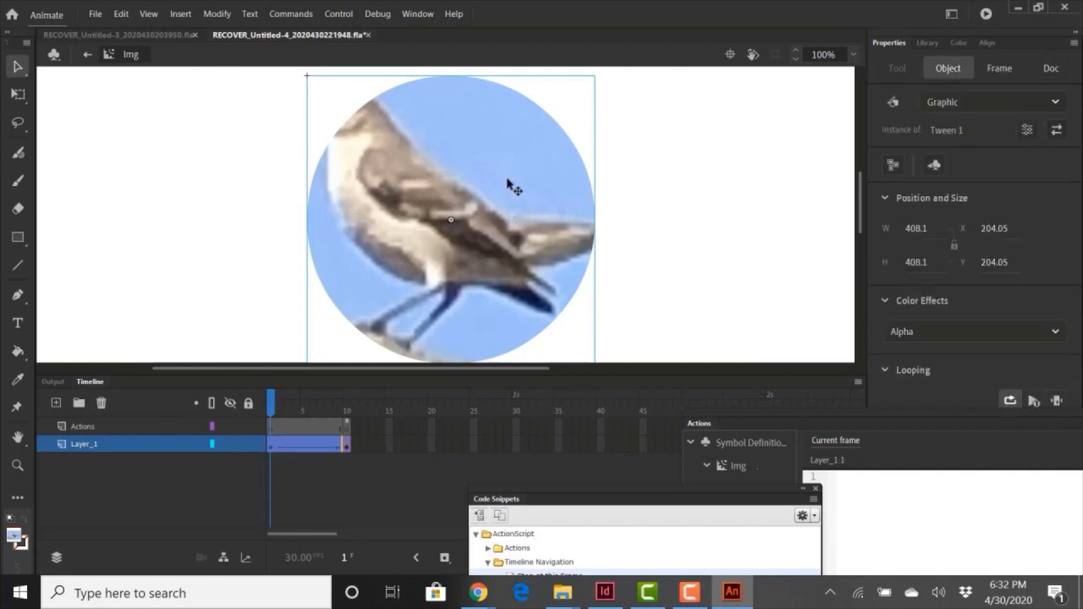
click(1052, 336)
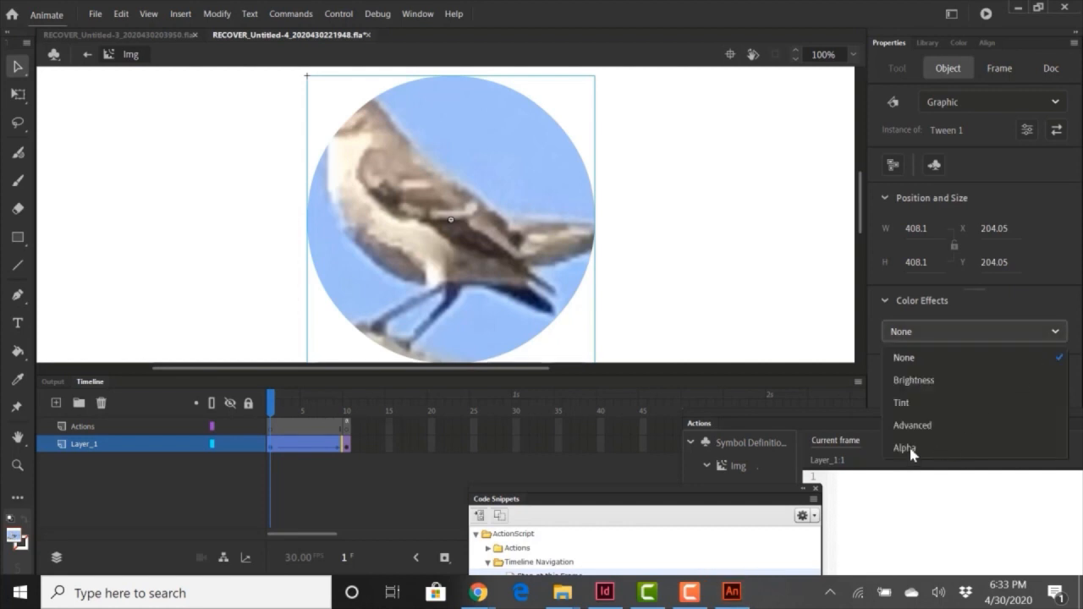
click(954, 448)
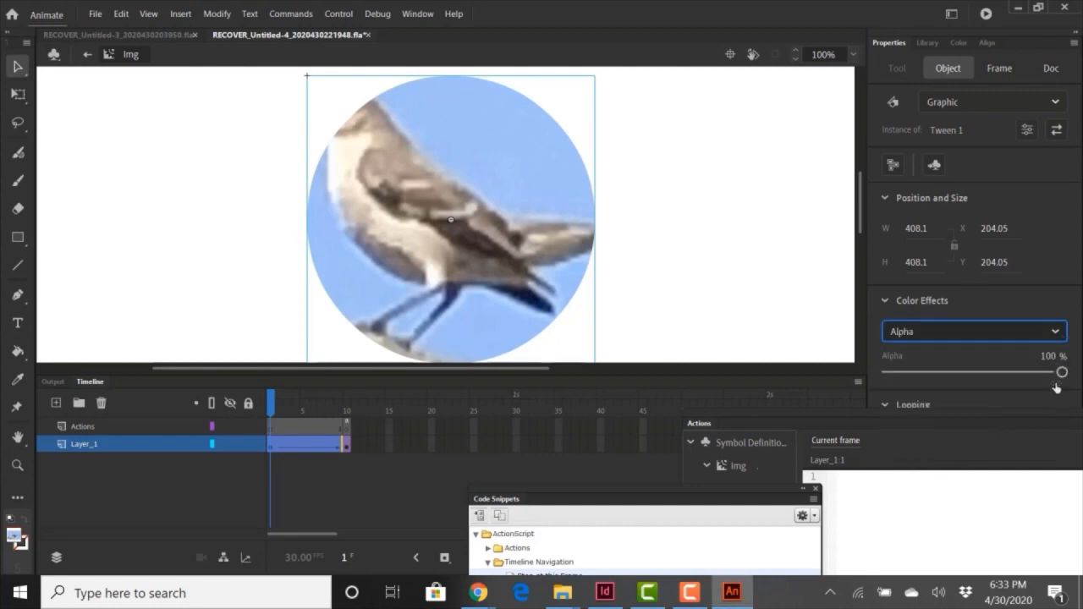
drag(1047, 372, 888, 372)
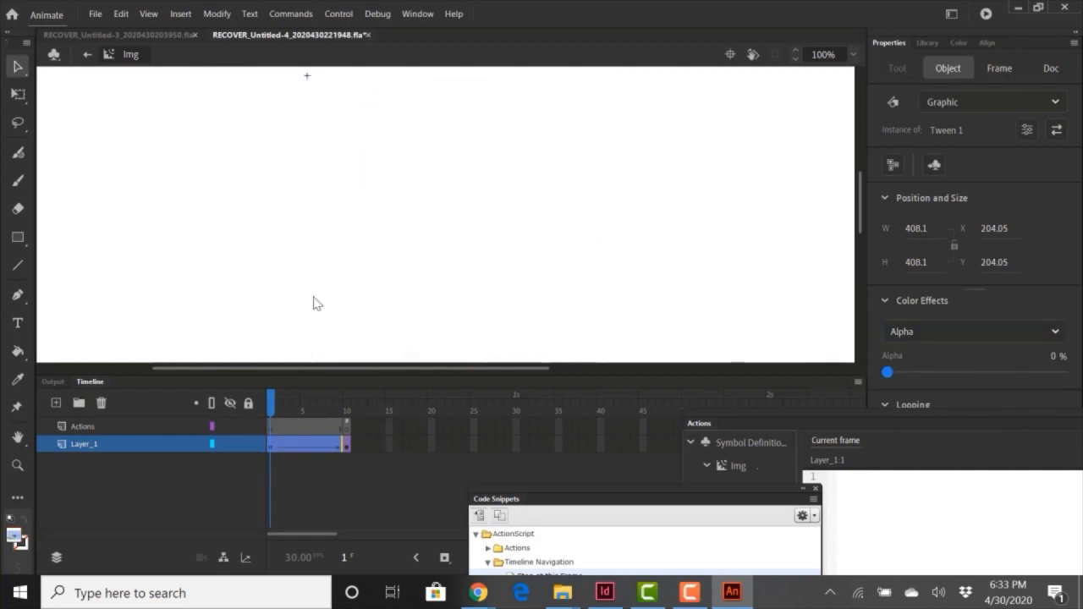
drag(333, 414, 271, 411)
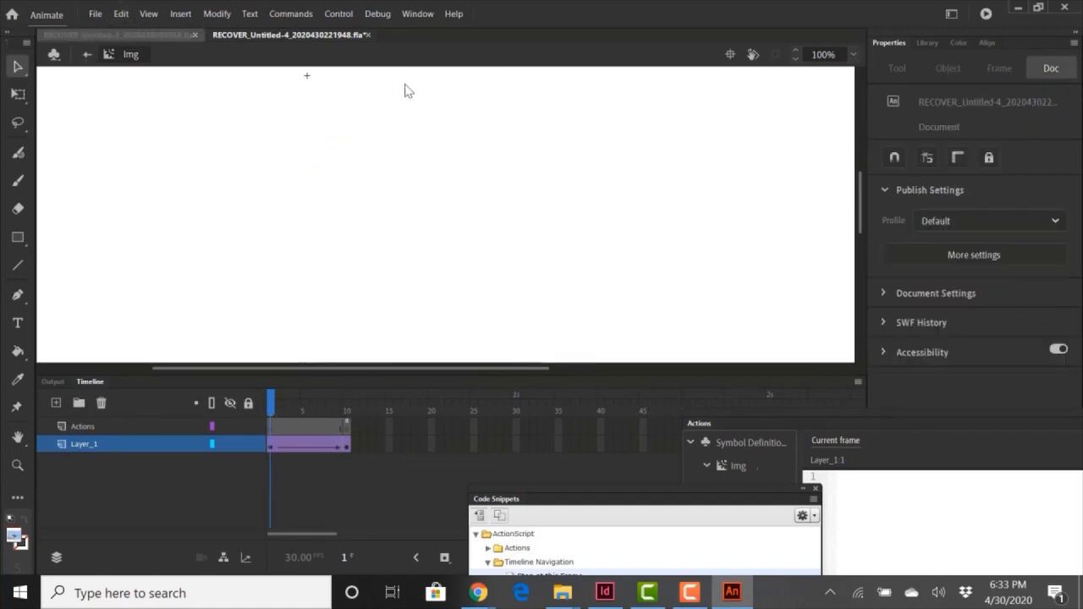
Return to Scene 1 and add a new layer named ClipsToPlay above Layer_2.
double_click(455, 180)
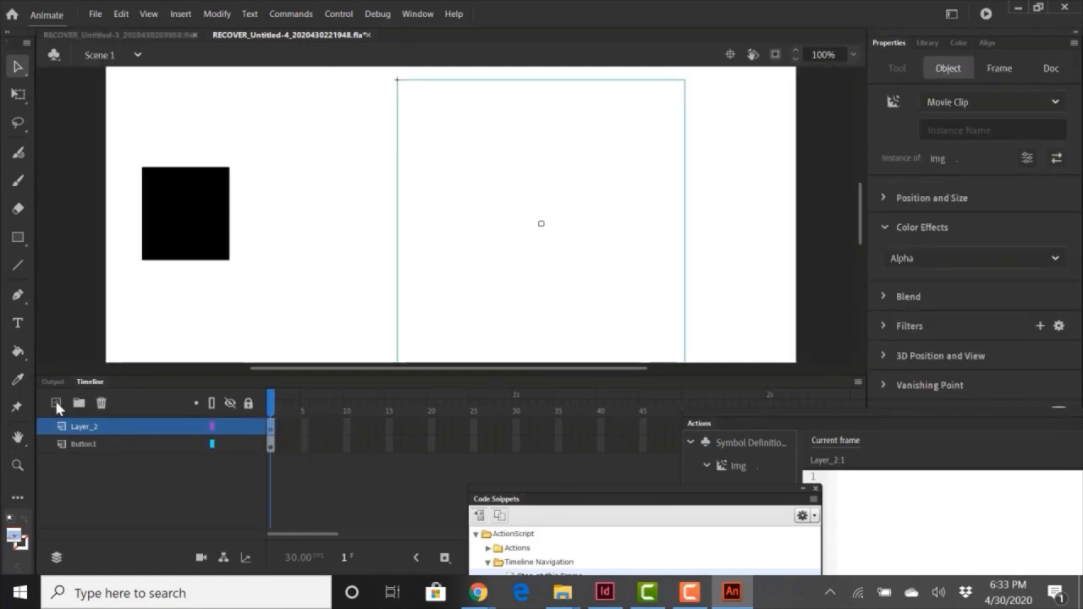
click(57, 404)
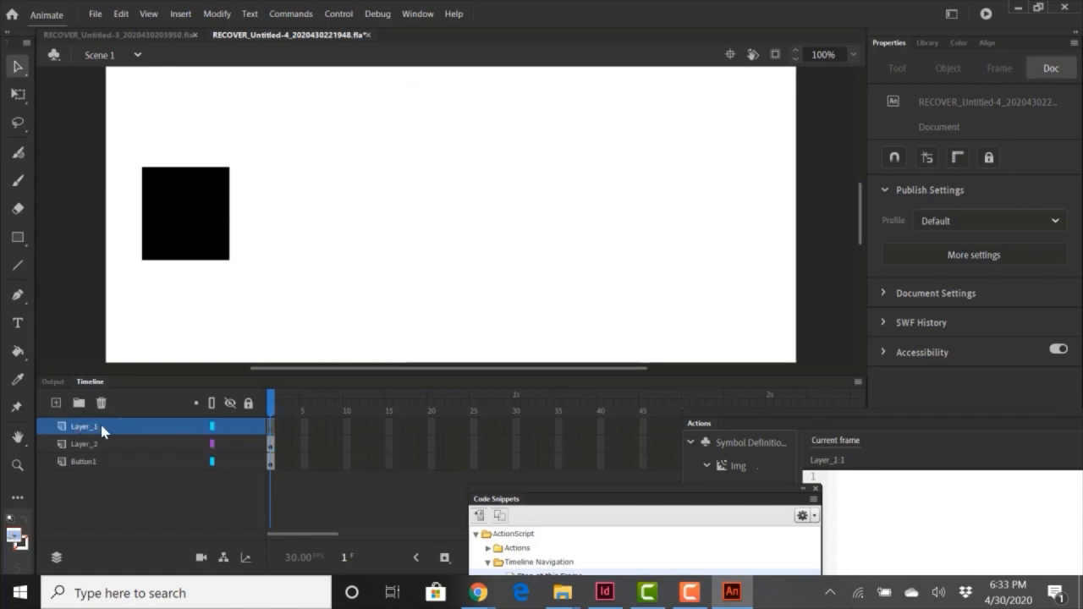
double_click(98, 427)
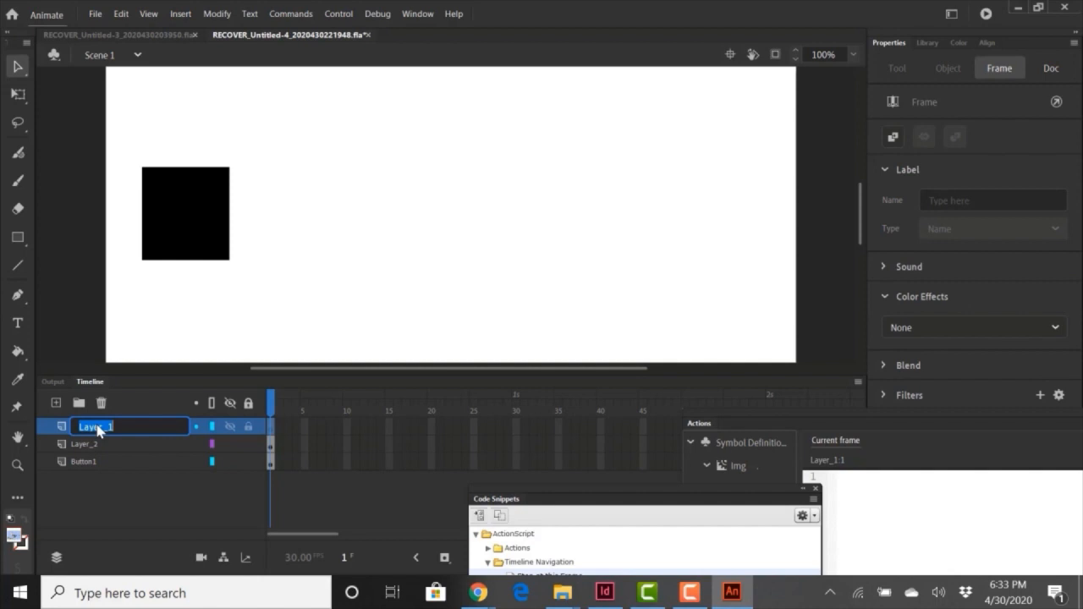
text(ClipsToPlay)
key(Return)
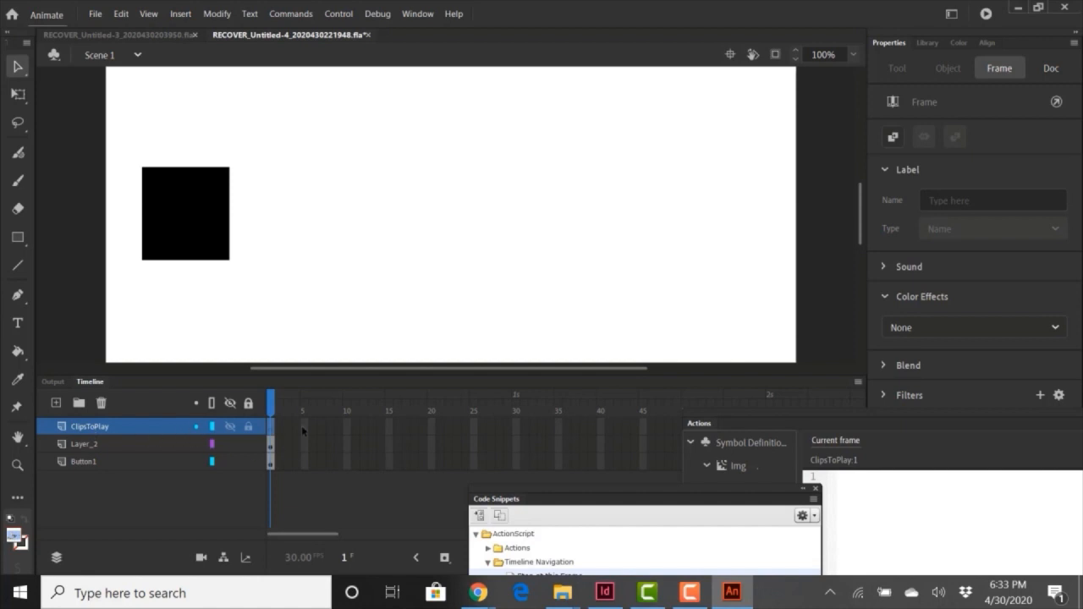
Extend the ClipsToPlay layer to frame 10.
drag(272, 427, 339, 435)
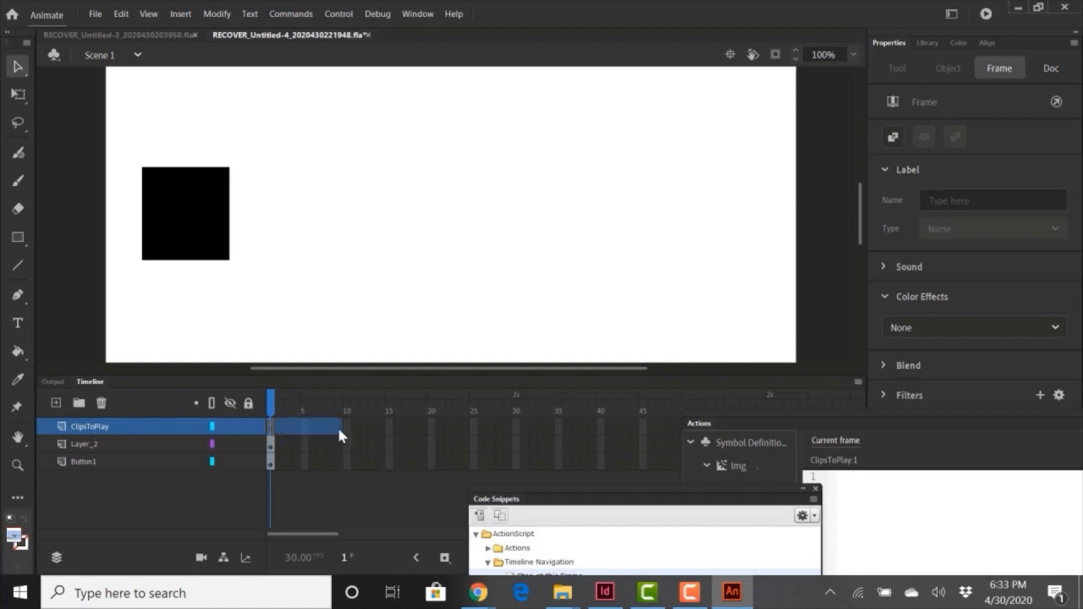
right_click(344, 433)
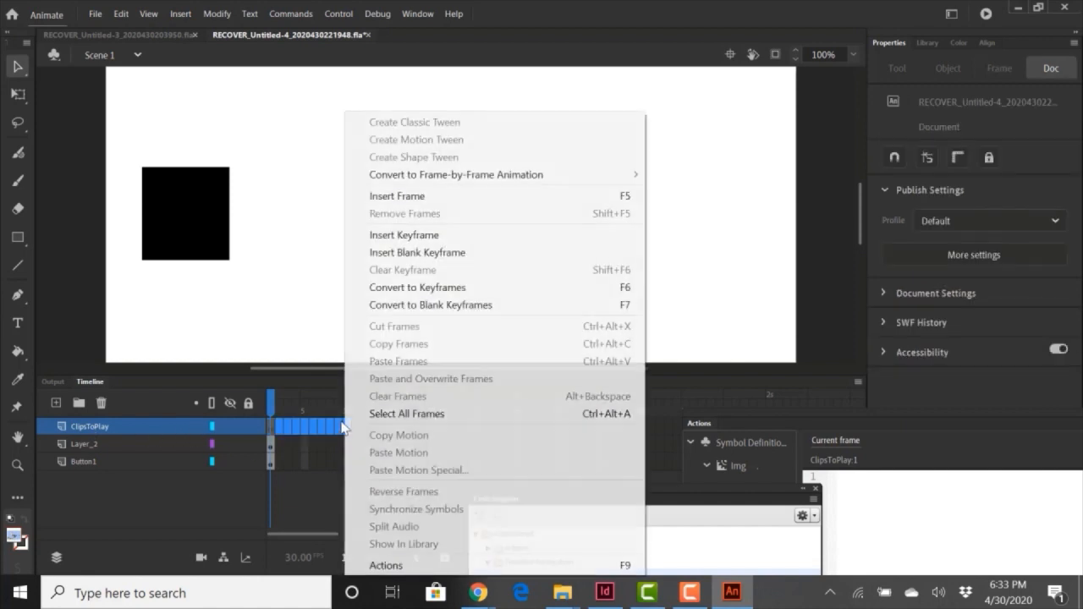
click(425, 201)
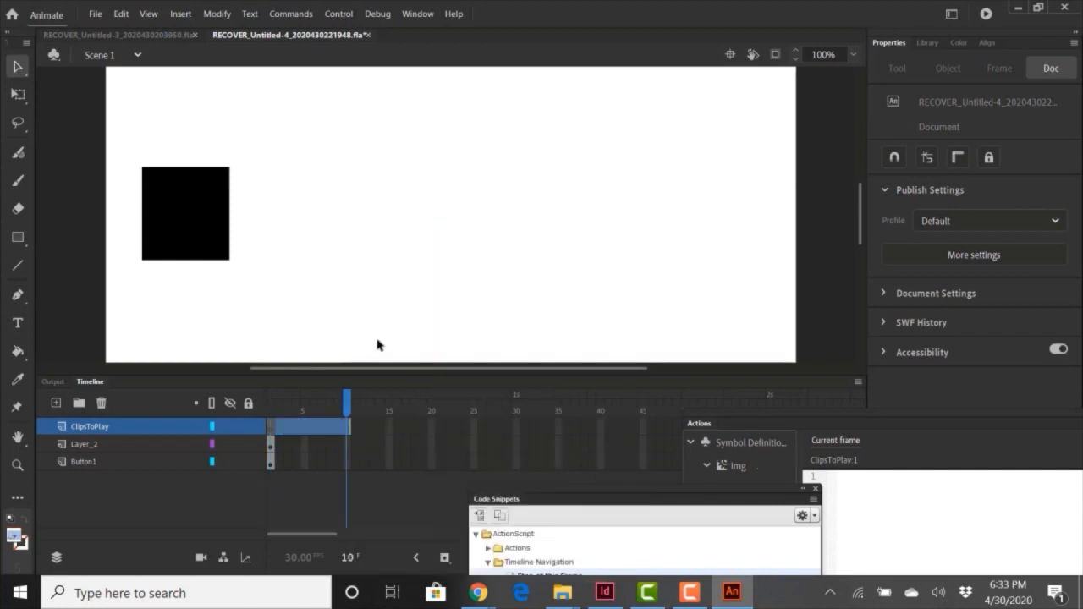
Insert keyframes at frames 2, 3, 4 and 5 of the ClipsToPlay layer.
click(283, 433)
right_click(282, 434)
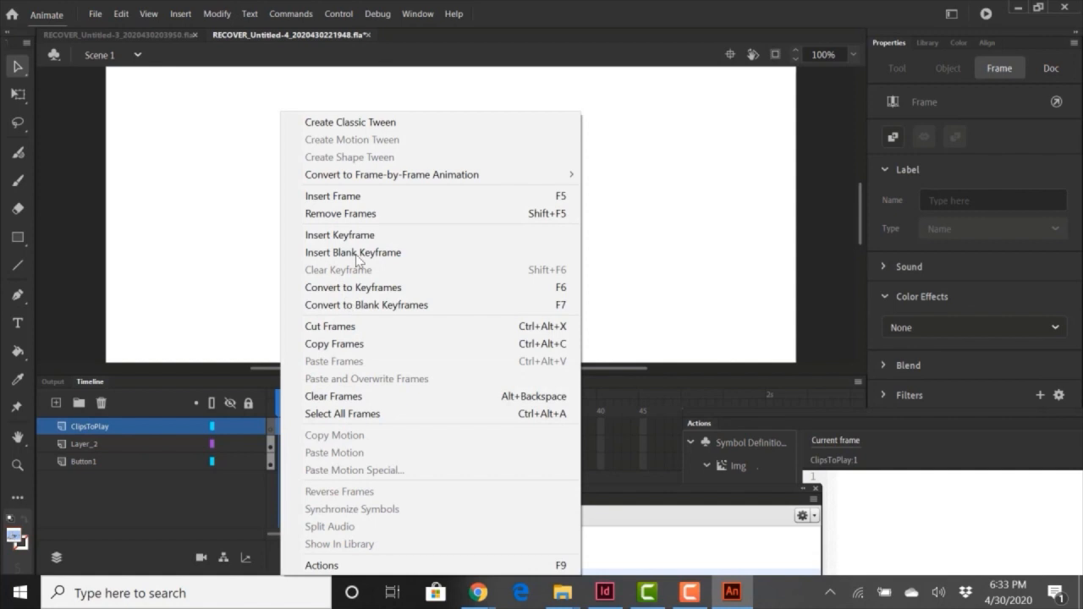
click(359, 235)
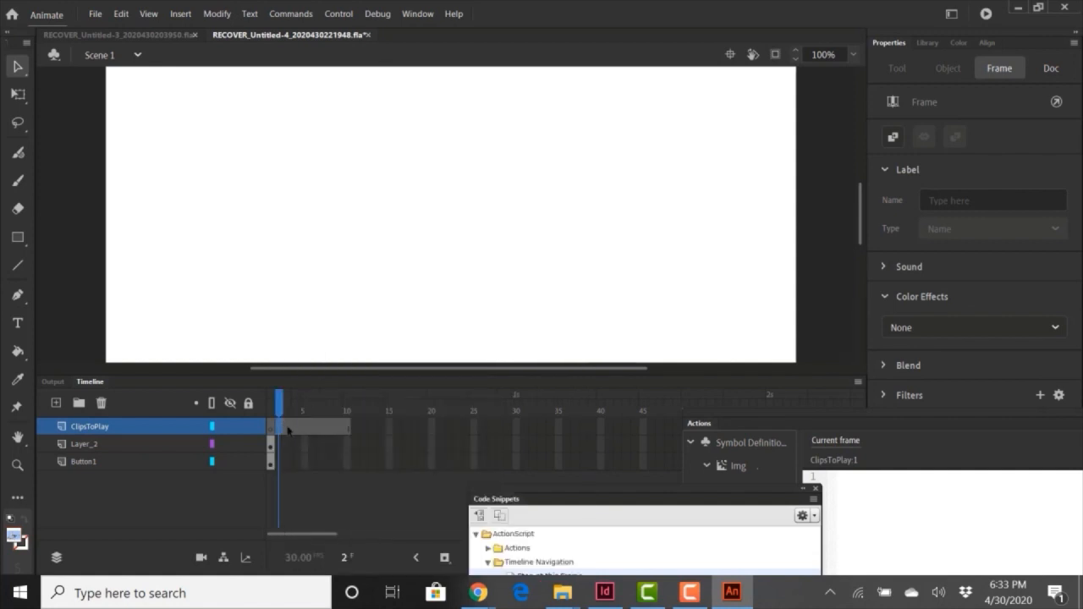
right_click(290, 427)
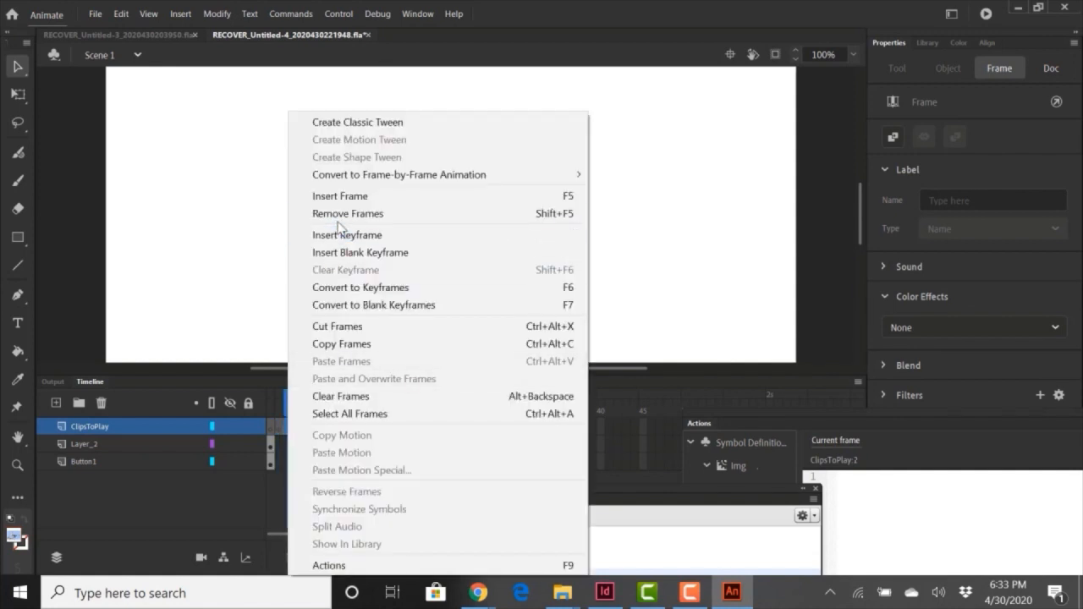
click(343, 235)
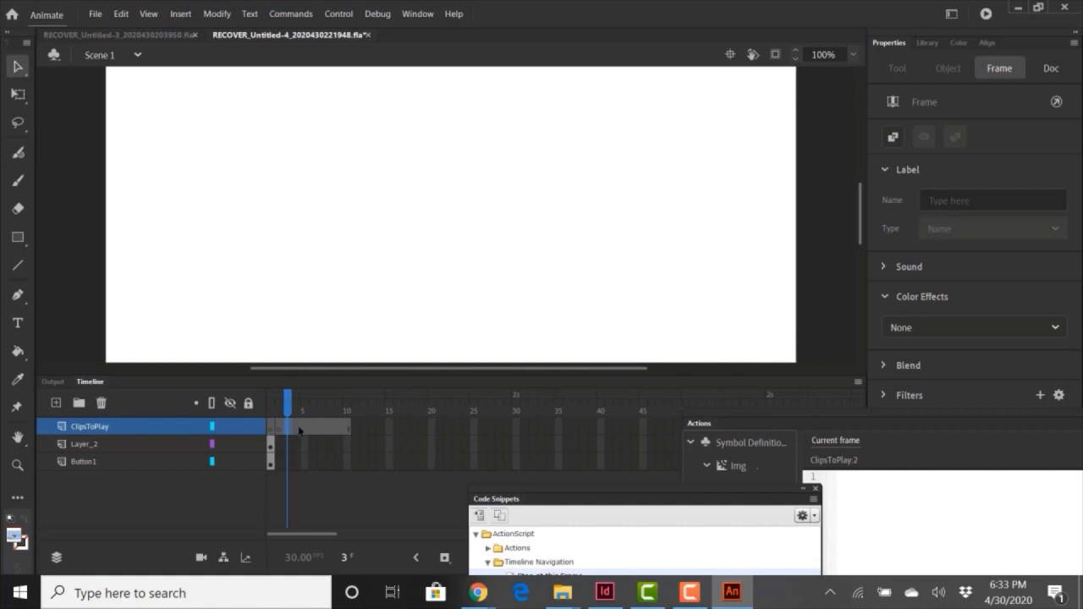
click(295, 427)
right_click(296, 429)
click(360, 237)
click(305, 435)
right_click(304, 435)
click(386, 239)
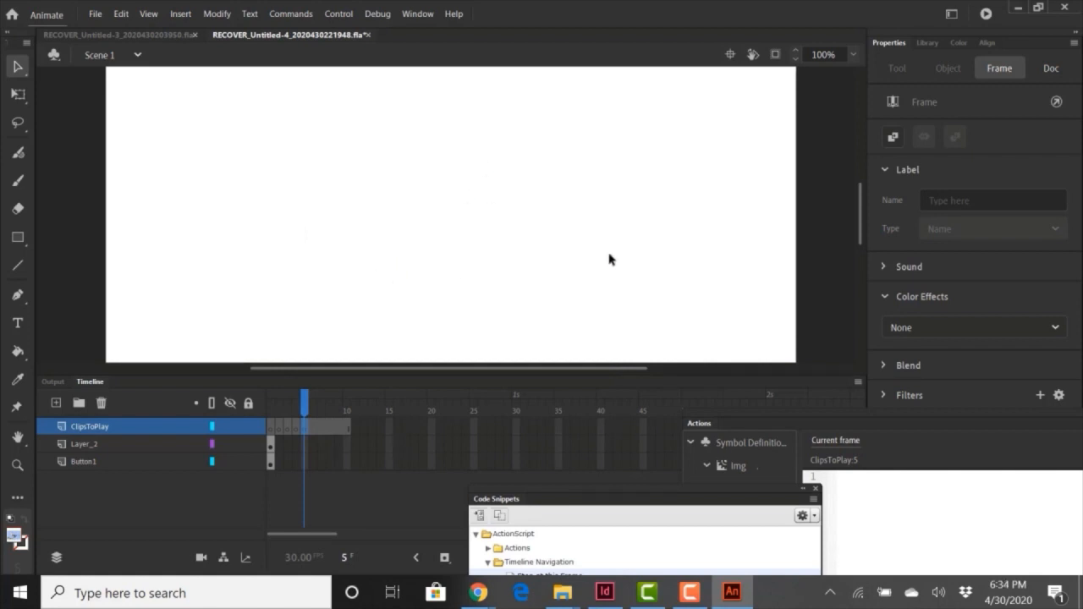
Place an instance of the Img movie clip from the library near the middle of the stage at frame 5 of ClipsToPlay.
click(931, 42)
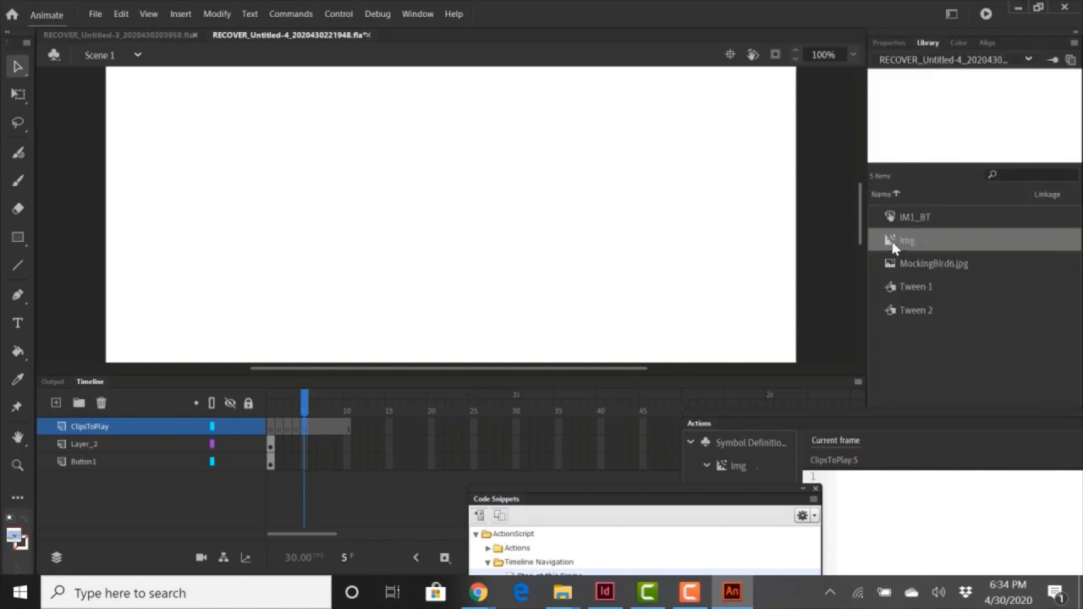
drag(633, 212, 530, 208)
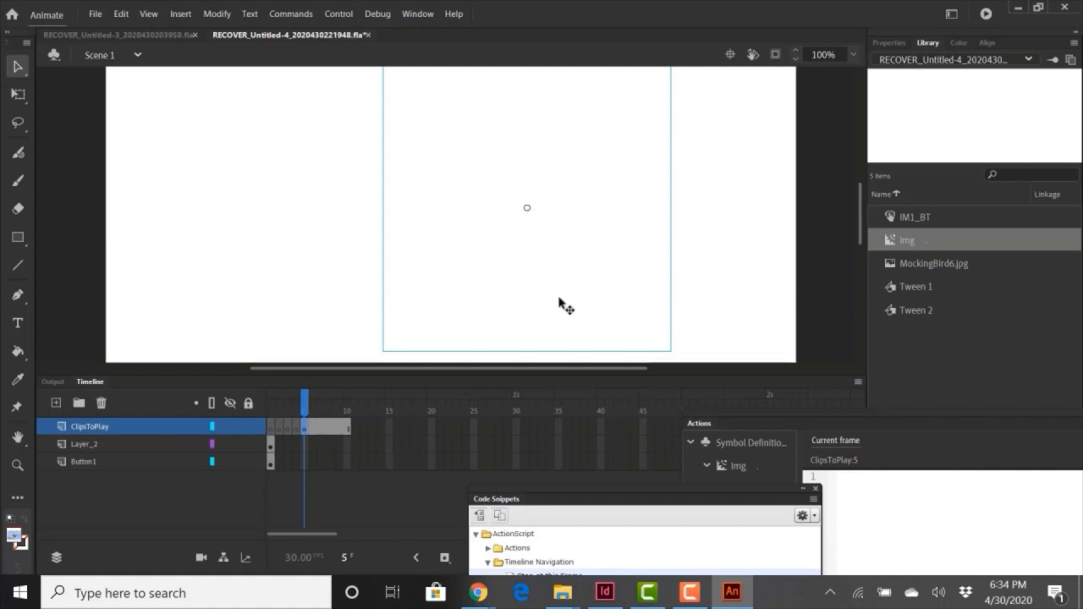
Apply the Click to Go to Frame and Stop snippet to the black button on the Button1 layer at frame 1.
click(270, 463)
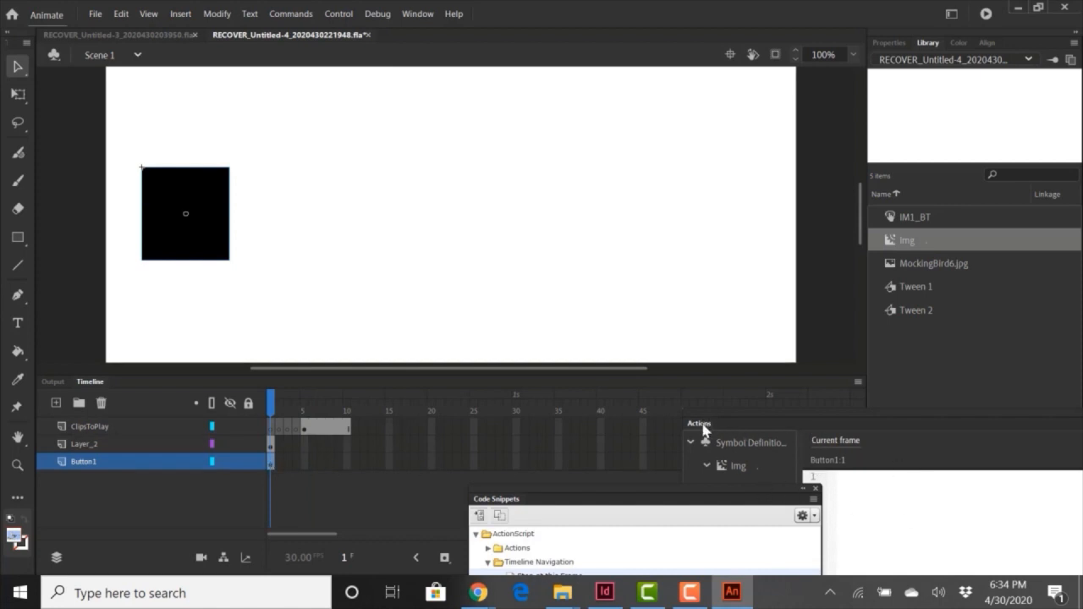
drag(703, 423, 550, 306)
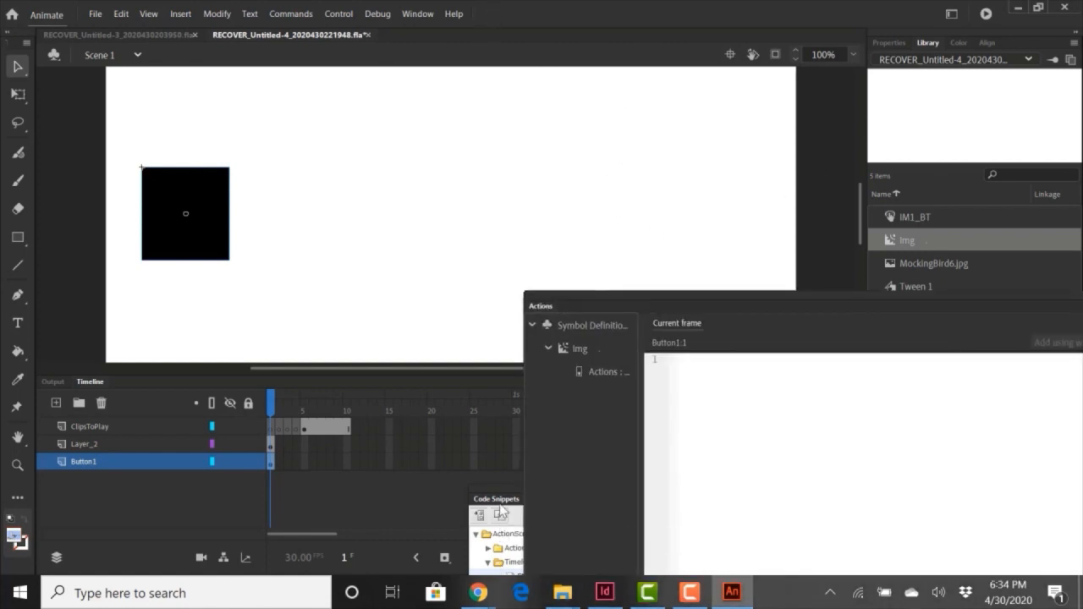
drag(504, 499, 313, 312)
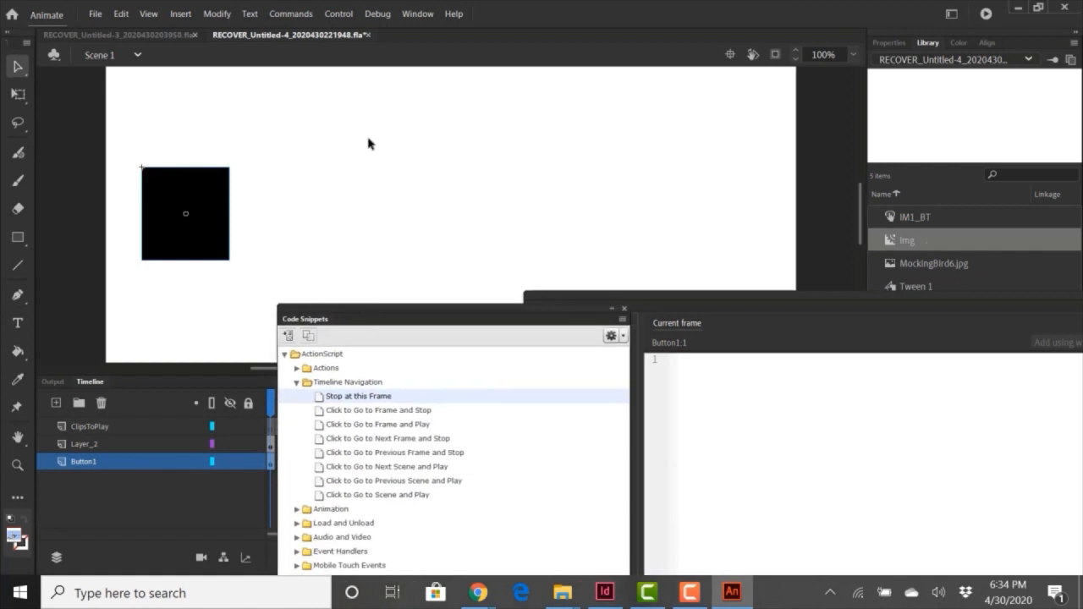
double_click(344, 410)
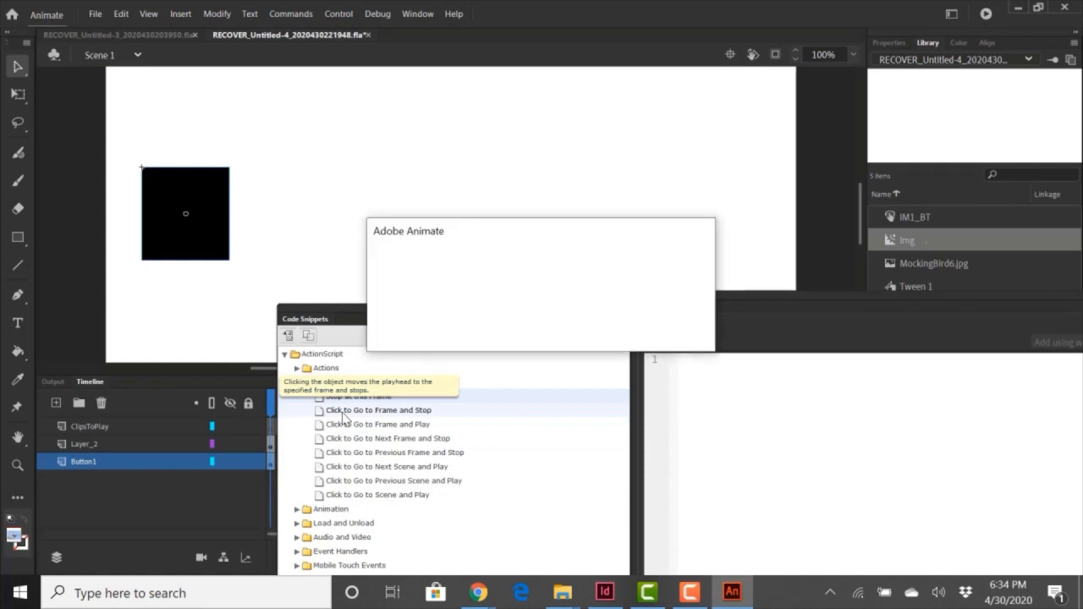
click(614, 330)
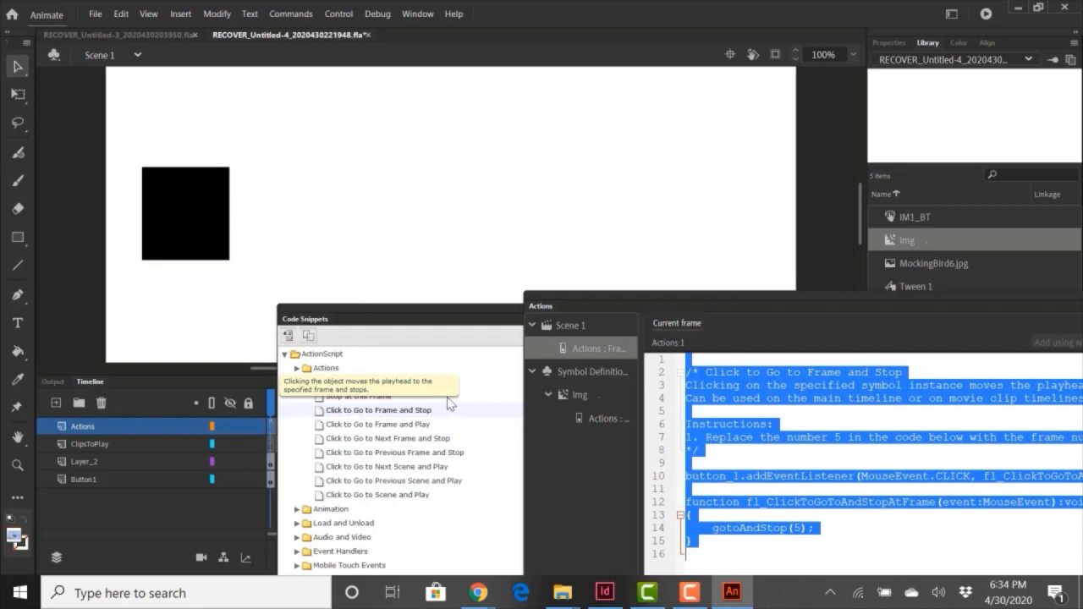
drag(435, 311, 512, 520)
drag(660, 307, 859, 408)
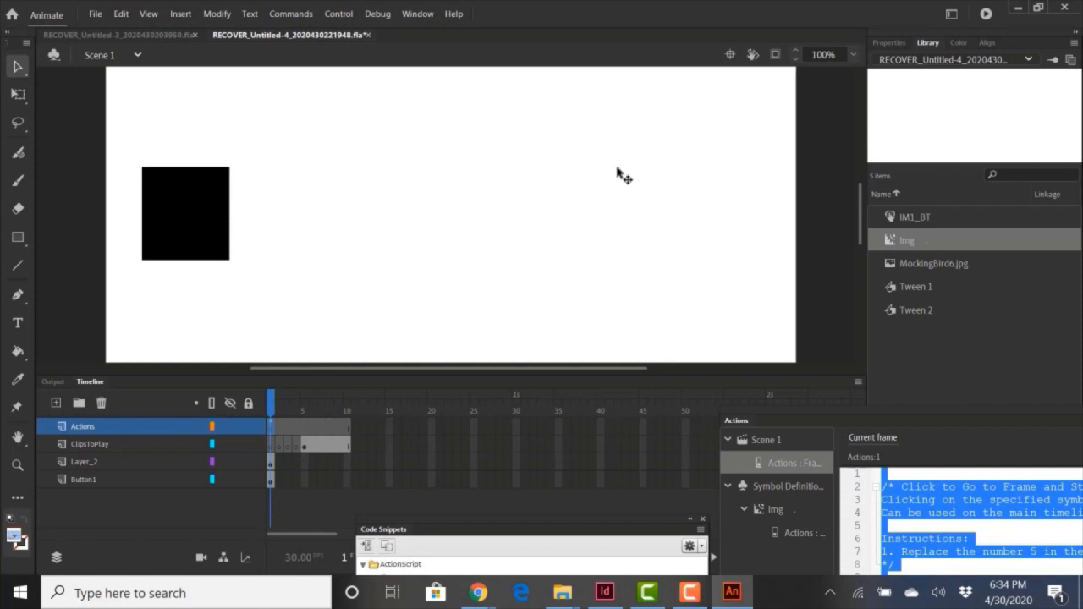
Delete Layer_2 from the Scene 1 timeline and test the movie.
right_click(104, 459)
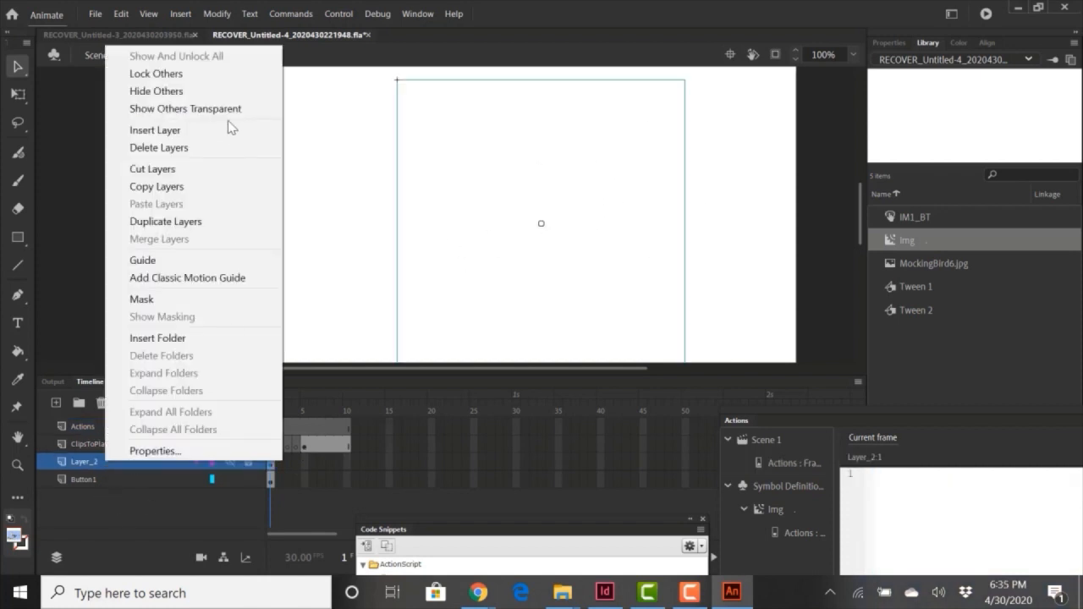
click(204, 149)
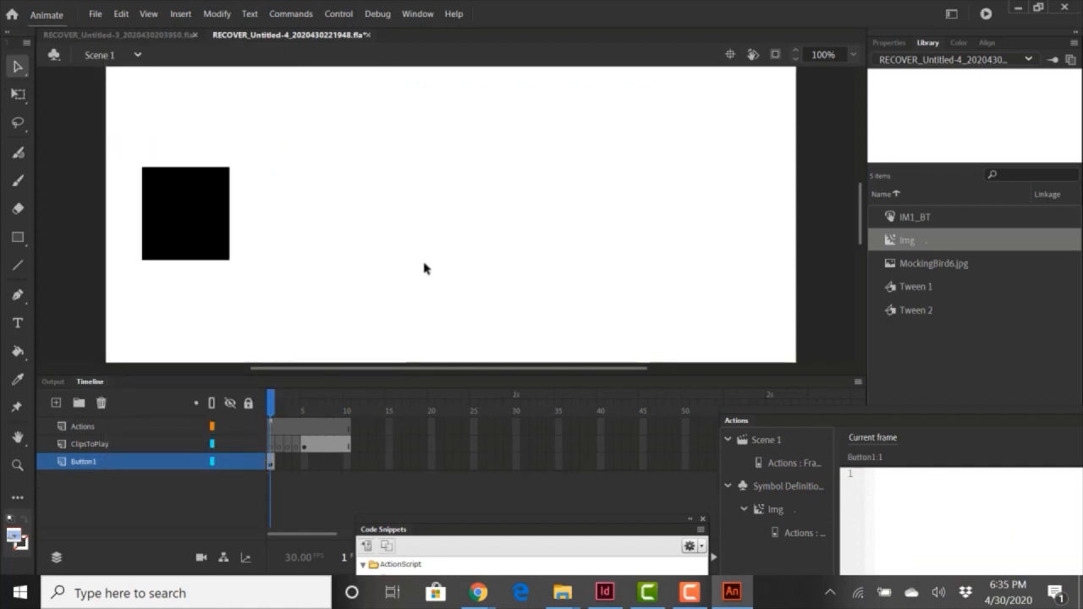
key(ctrl+Return)
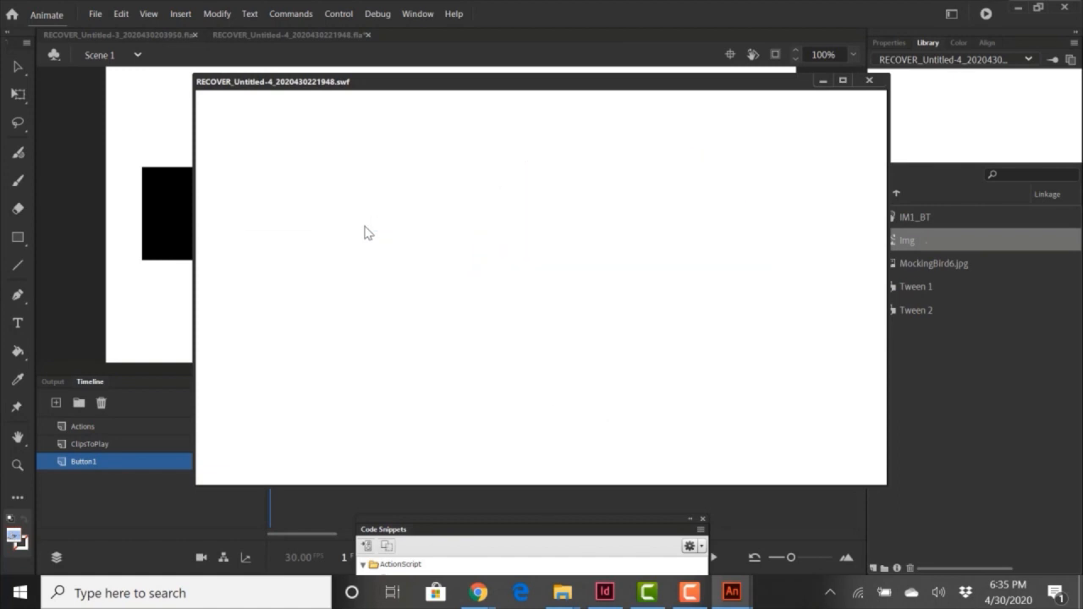
click(868, 80)
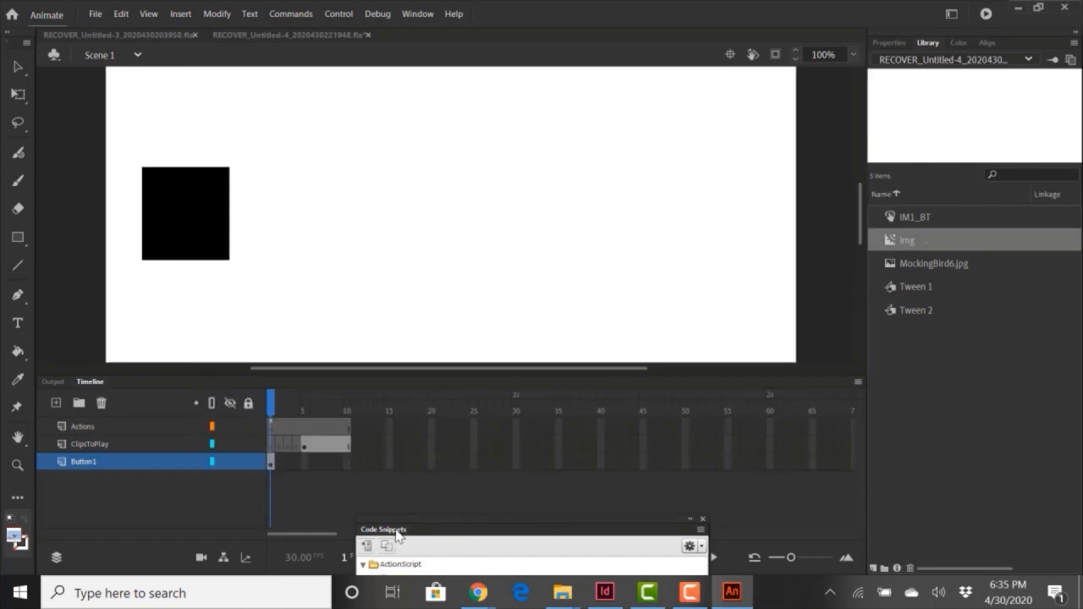
Review the scripts on frame 1 of Scene 1's Actions layer and on frame 10 of the Img clip.
key(F9)
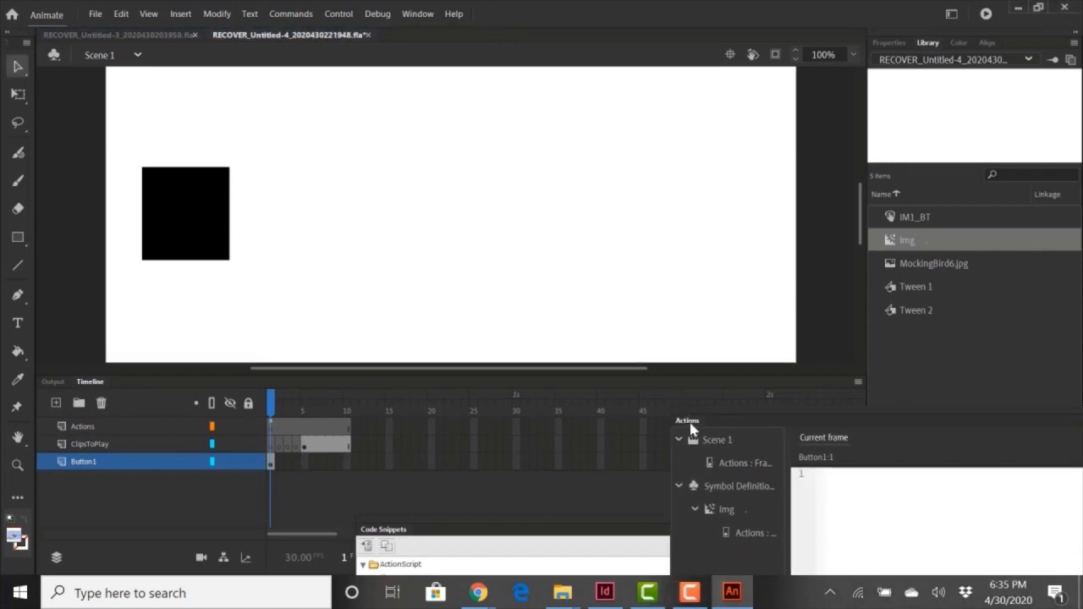
drag(691, 422, 802, 58)
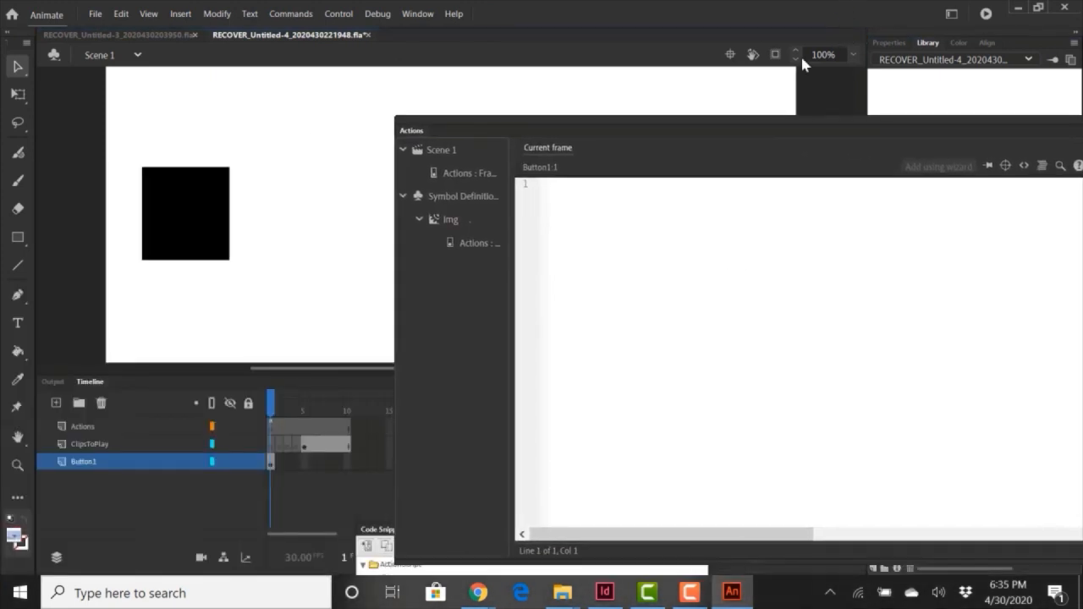
click(467, 186)
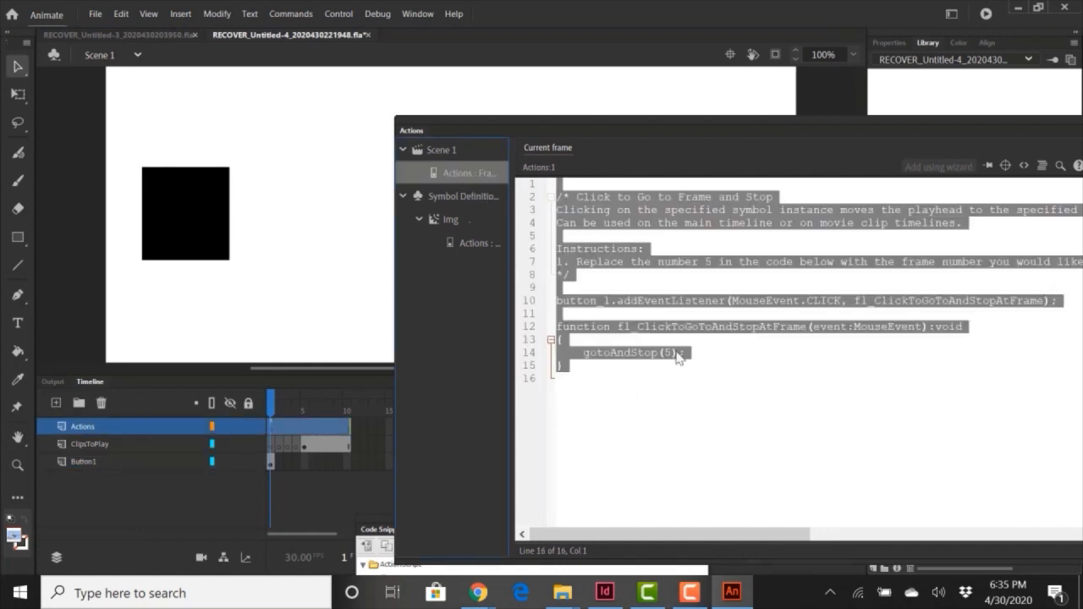
click(470, 241)
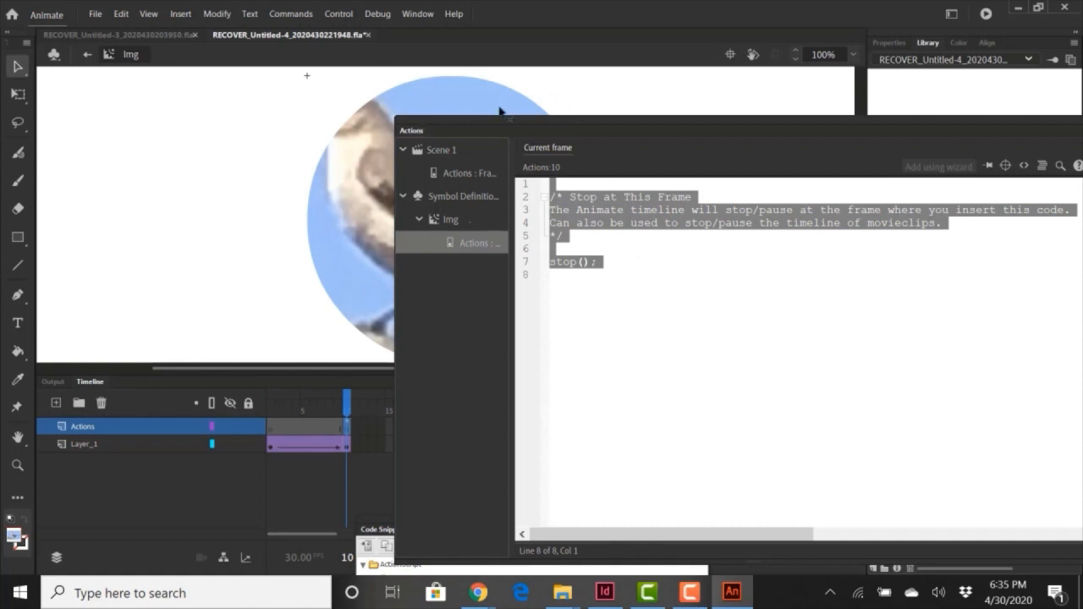
drag(409, 123, 696, 364)
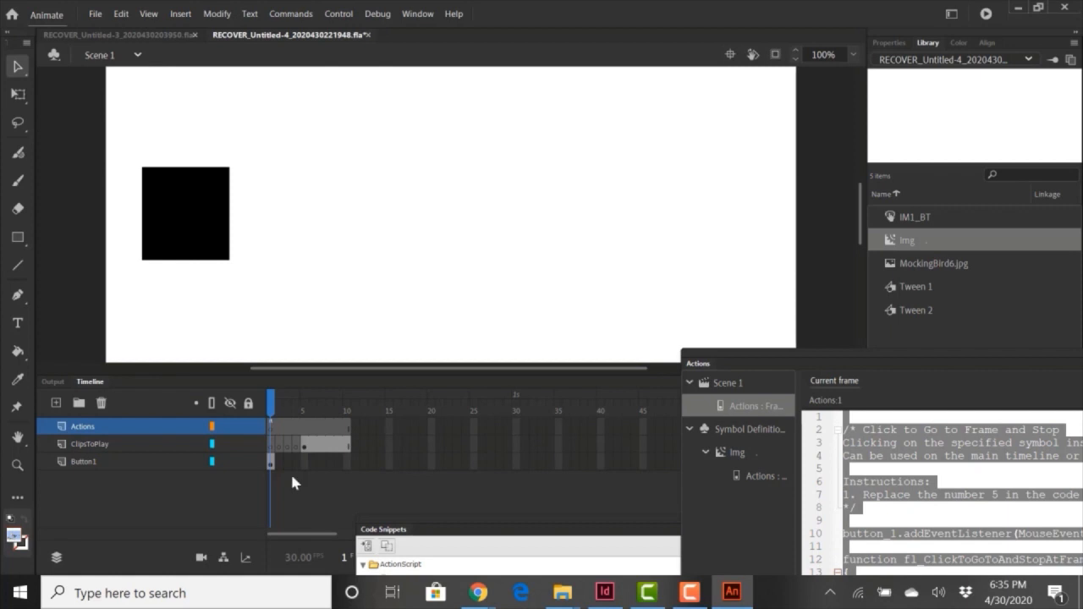
click(214, 225)
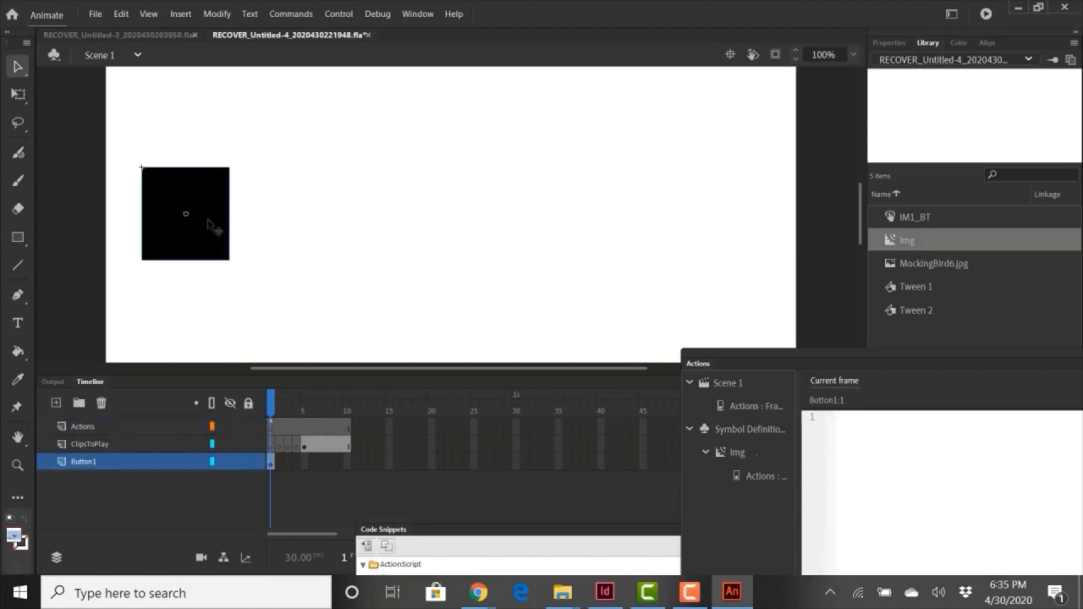
click(766, 476)
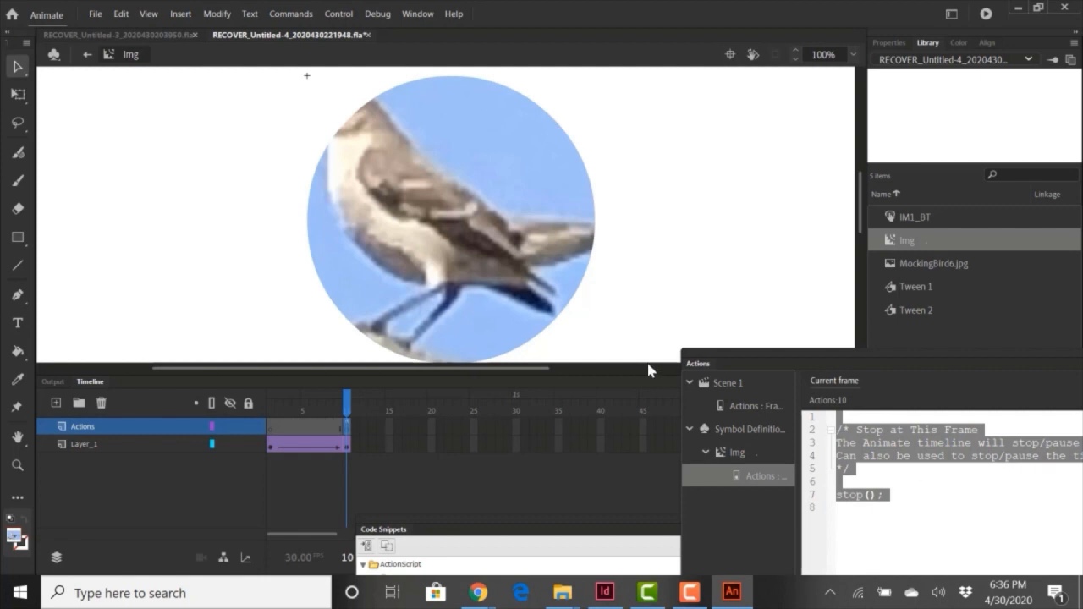
drag(724, 355, 597, 327)
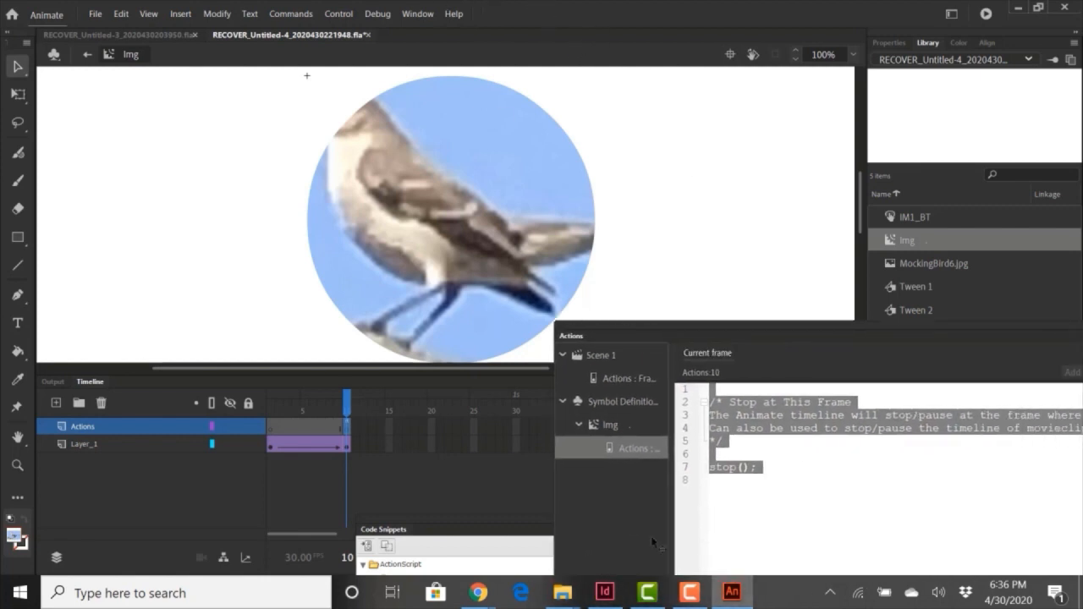
click(654, 384)
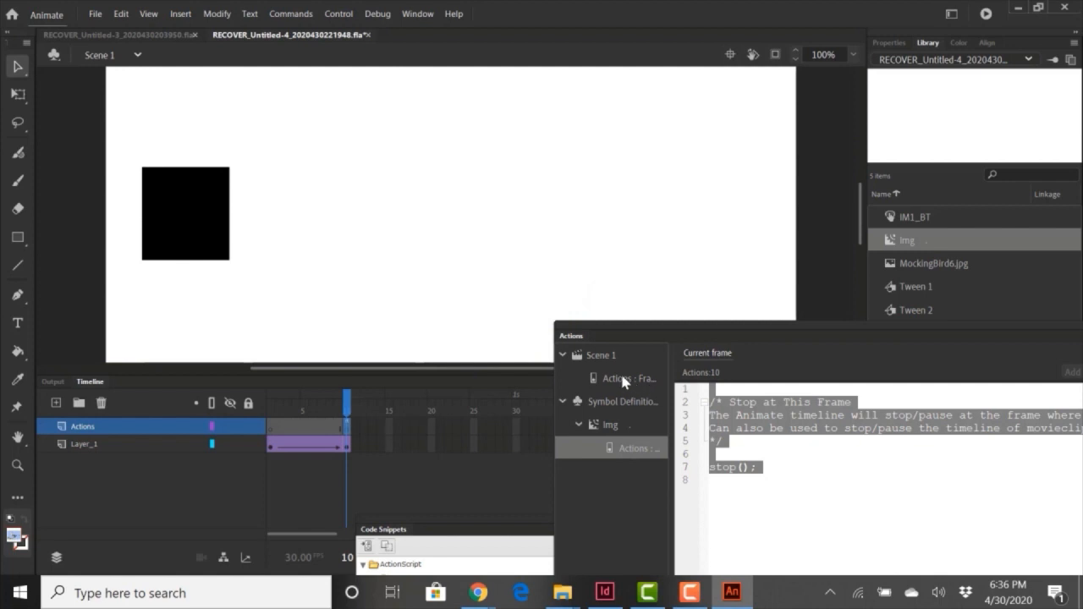
click(623, 379)
drag(576, 335, 492, 3)
drag(612, 336, 397, 250)
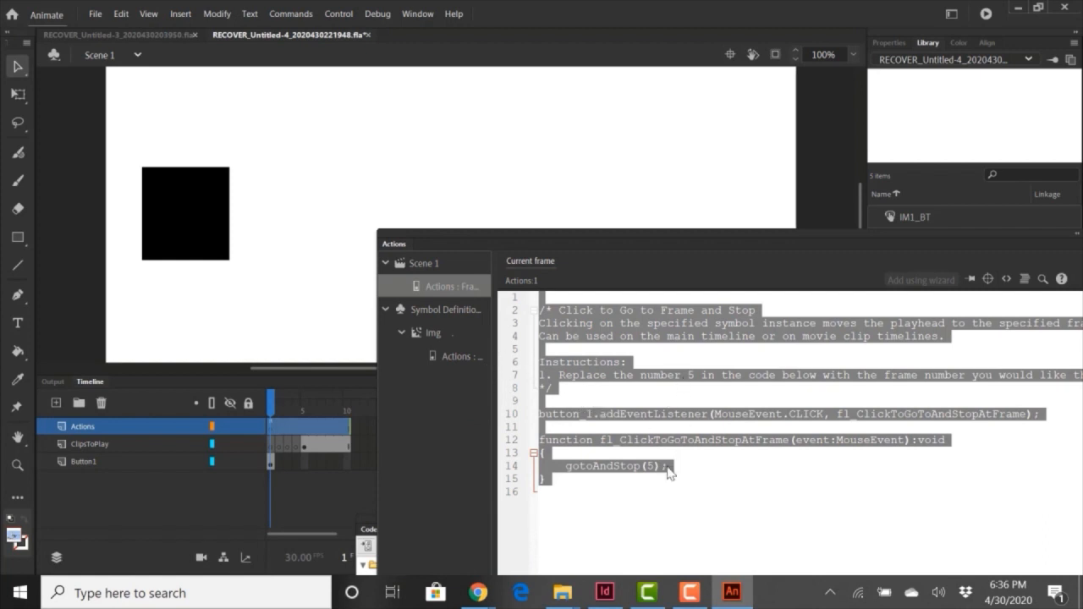
drag(405, 232, 486, 181)
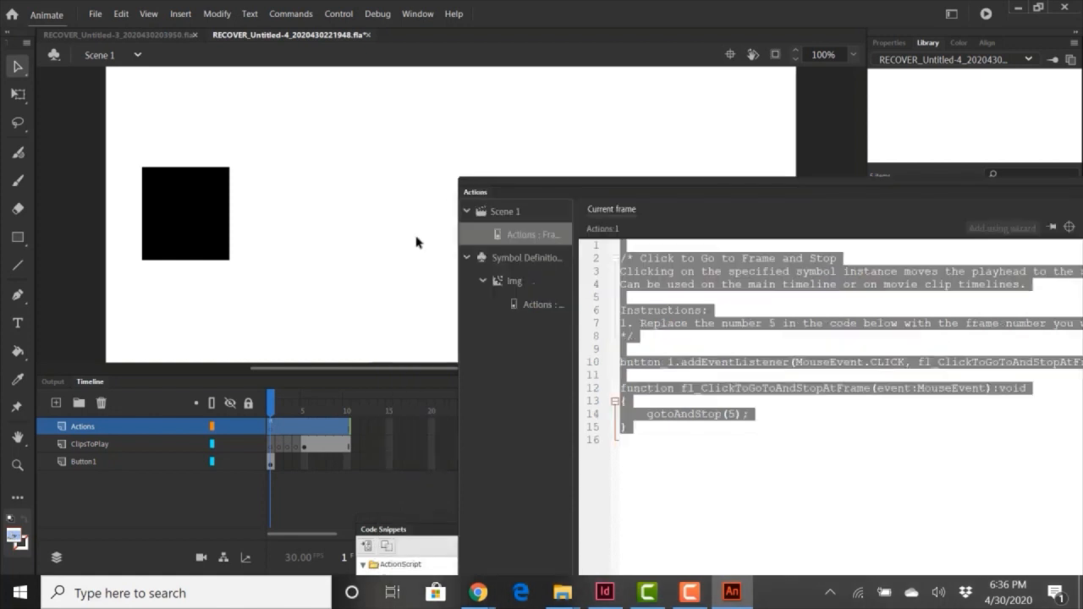
Delete all the code on frame 1 of Scene 1's Actions layer.
click(690, 483)
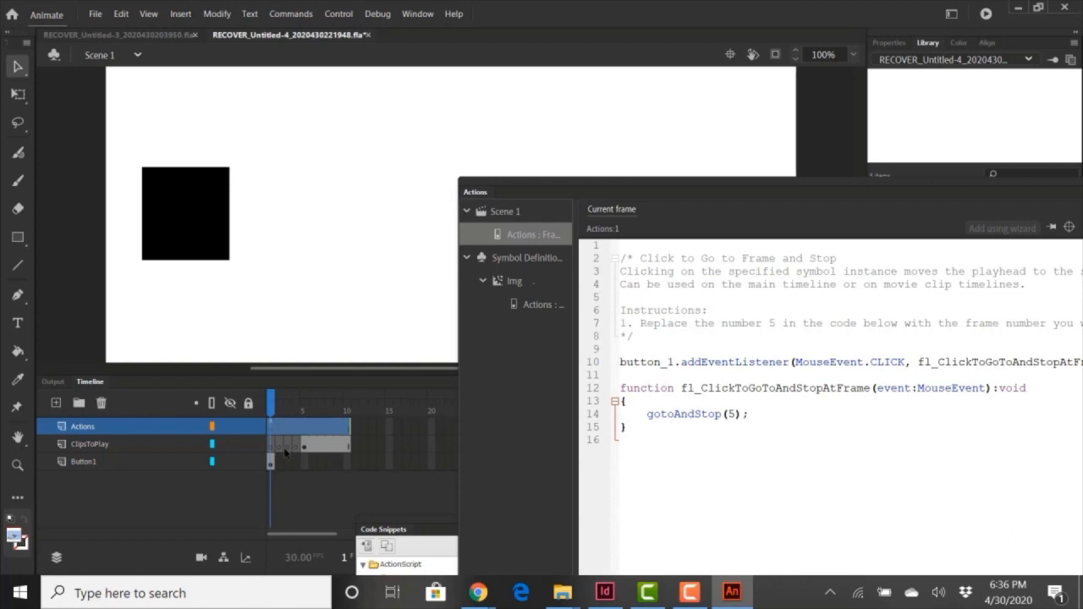
key(ctrl+a)
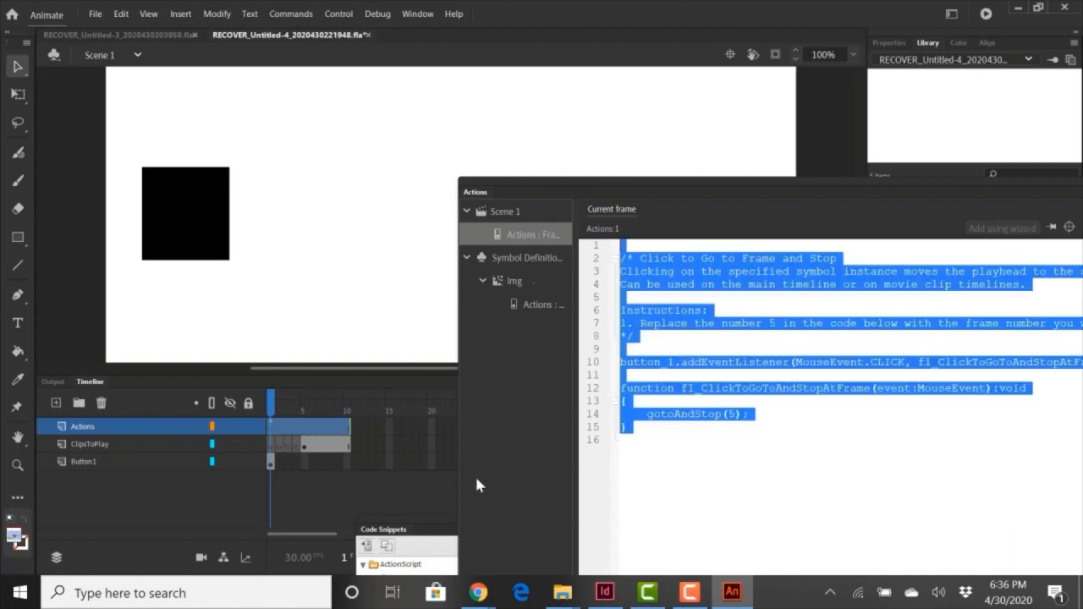
key(Delete)
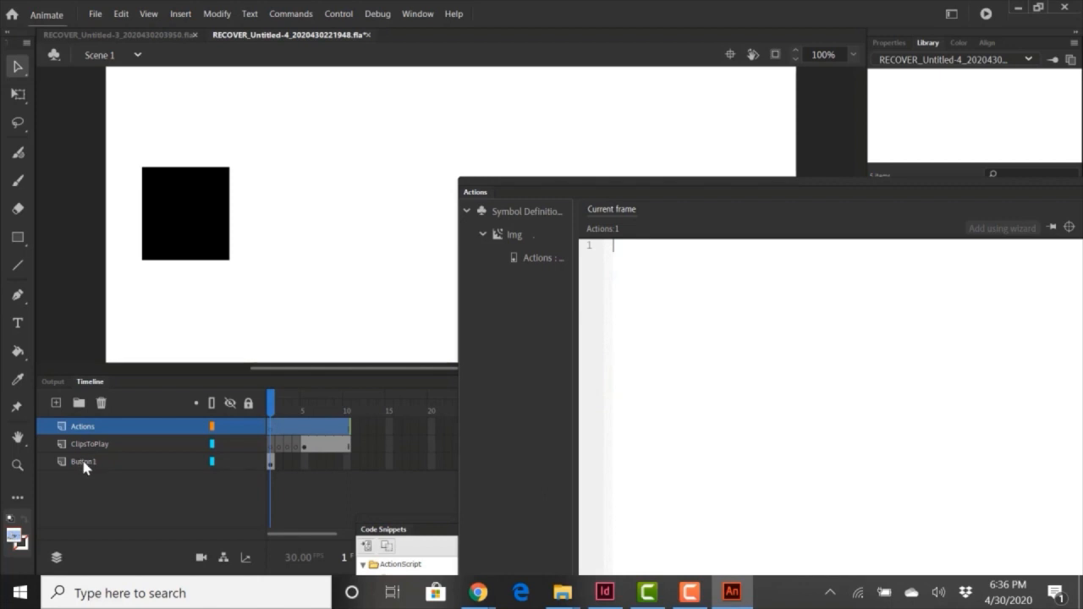
Add the Click to Go to Frame and Stop snippet for the black button, with gotoAndStop(5) as its target.
click(229, 244)
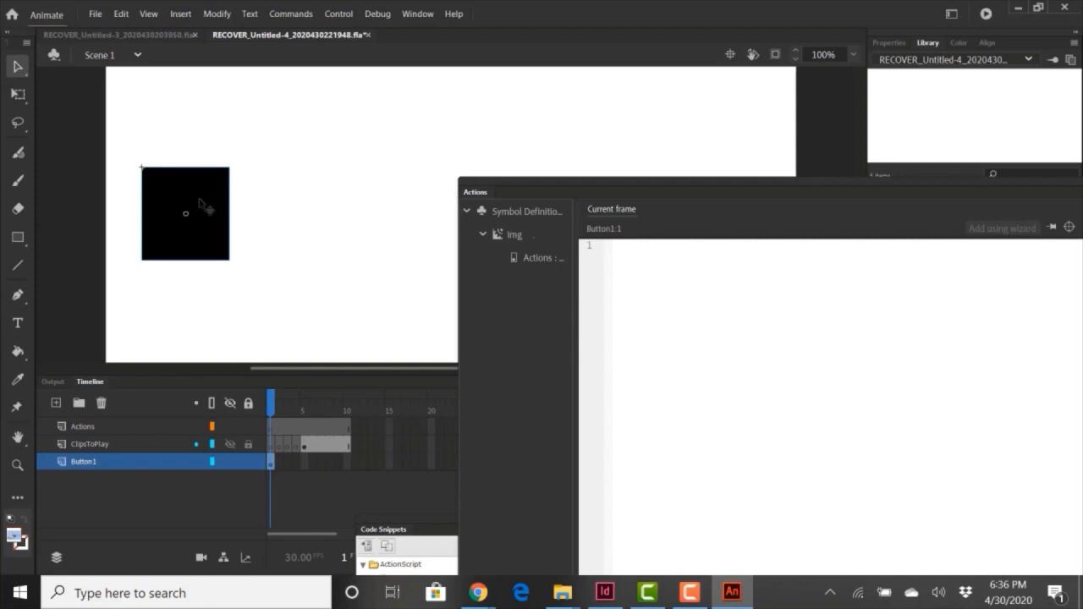
drag(753, 186, 684, 107)
click(1011, 152)
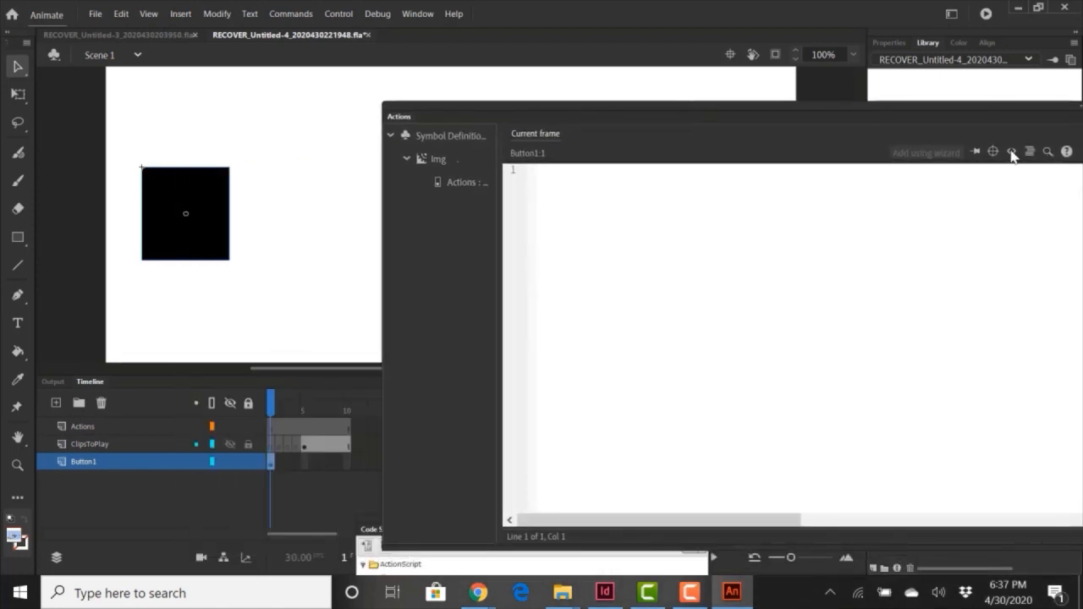
click(796, 289)
drag(589, 107, 597, 98)
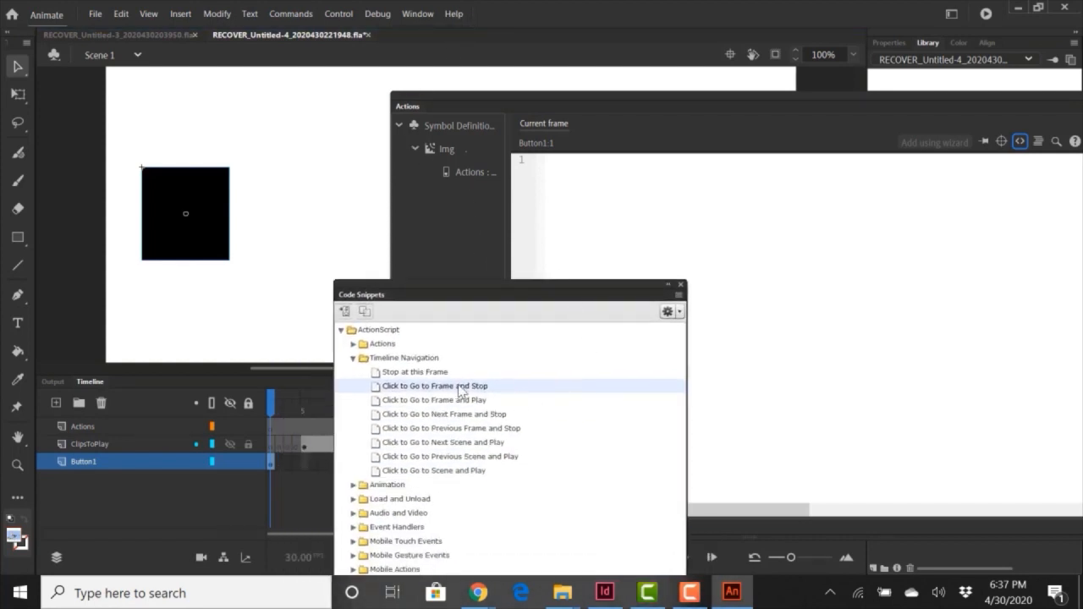
click(771, 364)
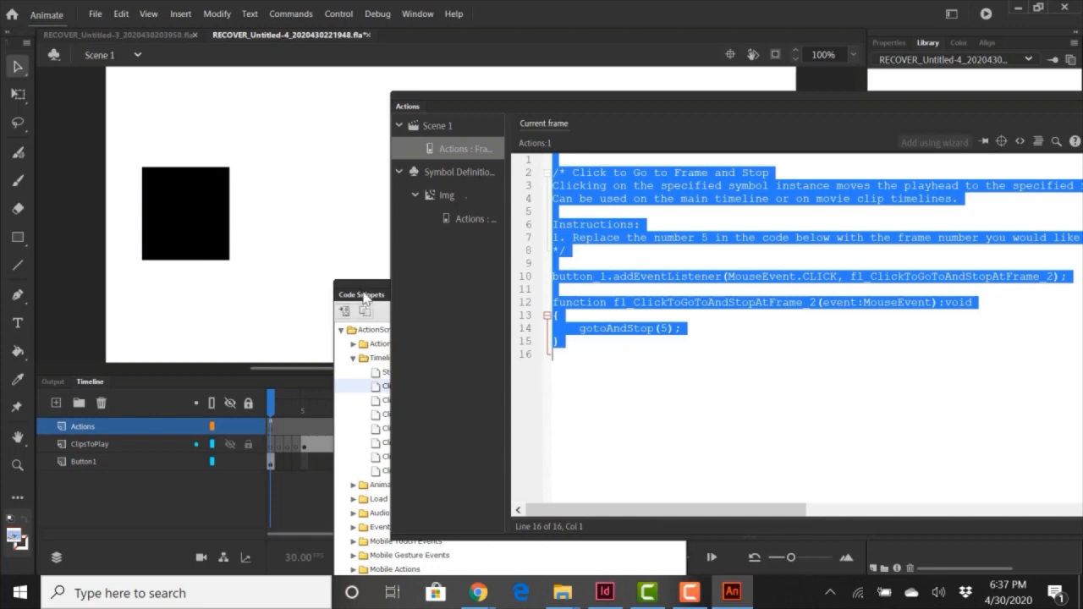
drag(354, 289, 659, 446)
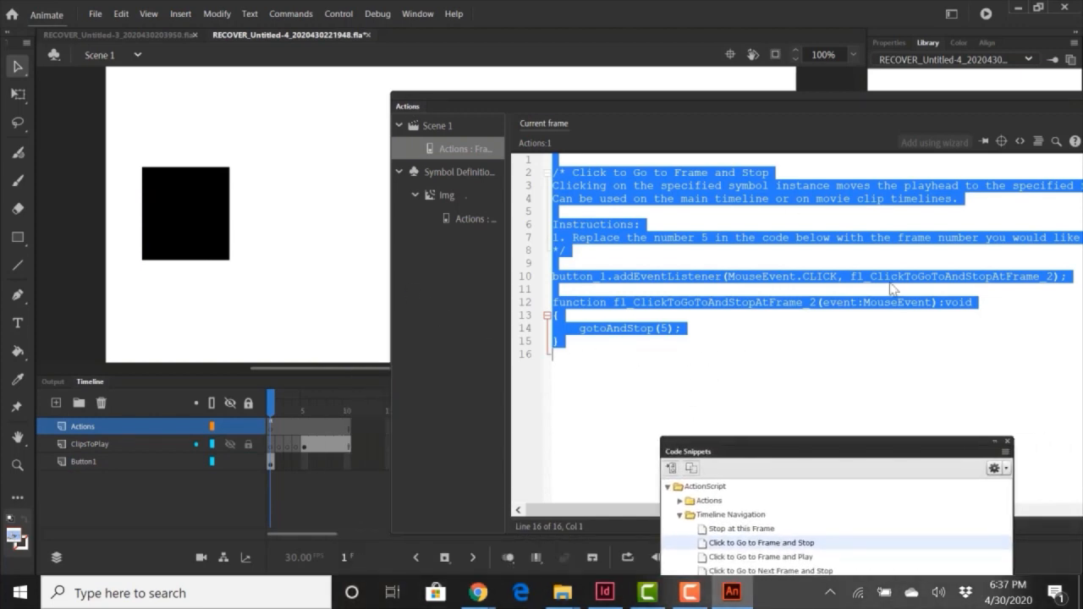
drag(407, 106, 523, 80)
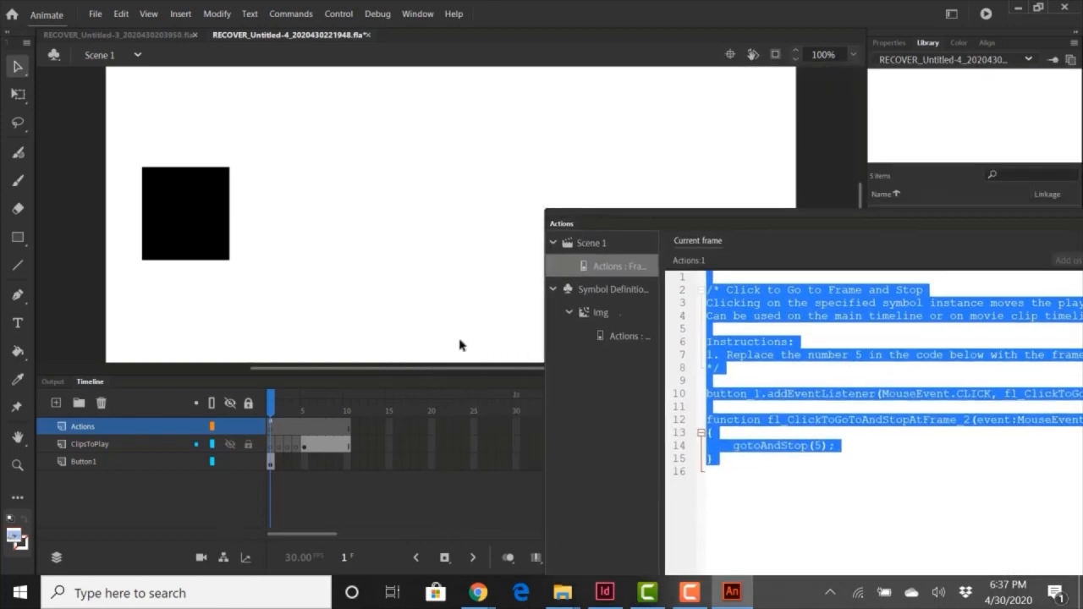
Test the movie by triggering the black button, and close the preview.
key(ctrl+Return)
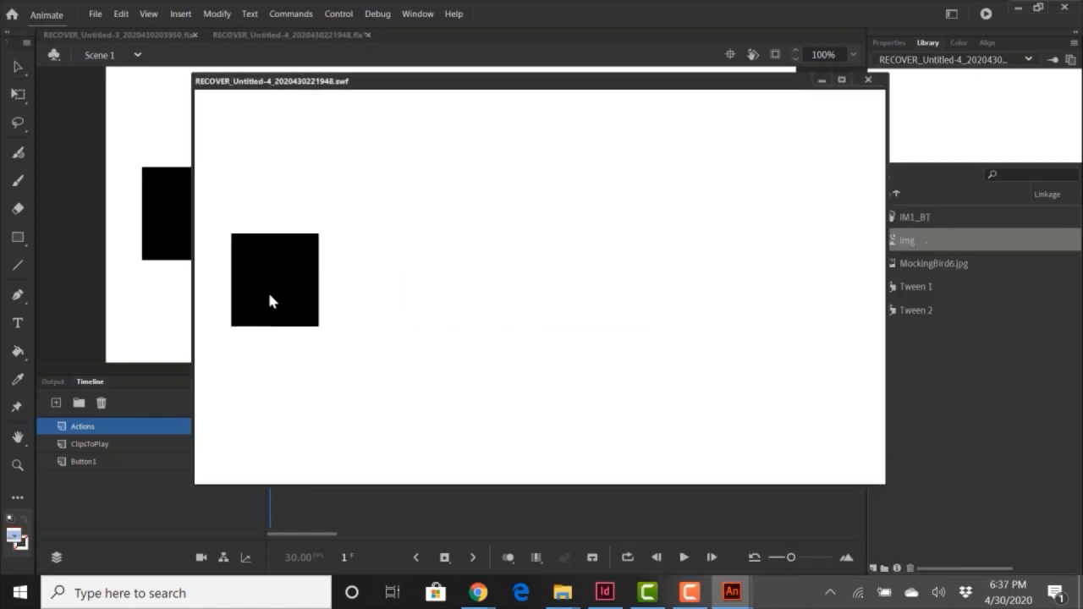
click(269, 301)
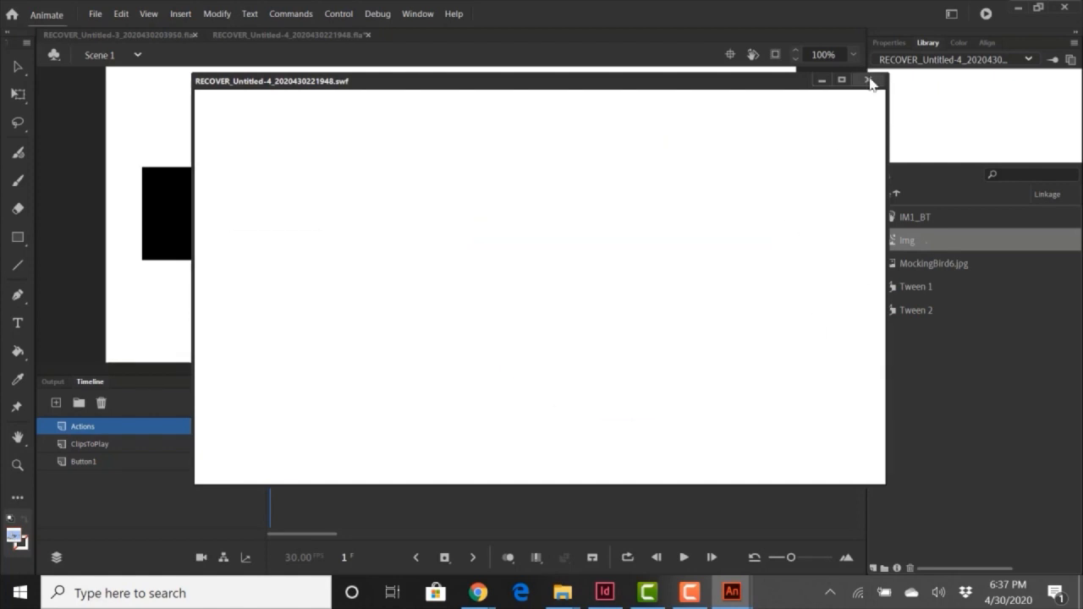
click(870, 78)
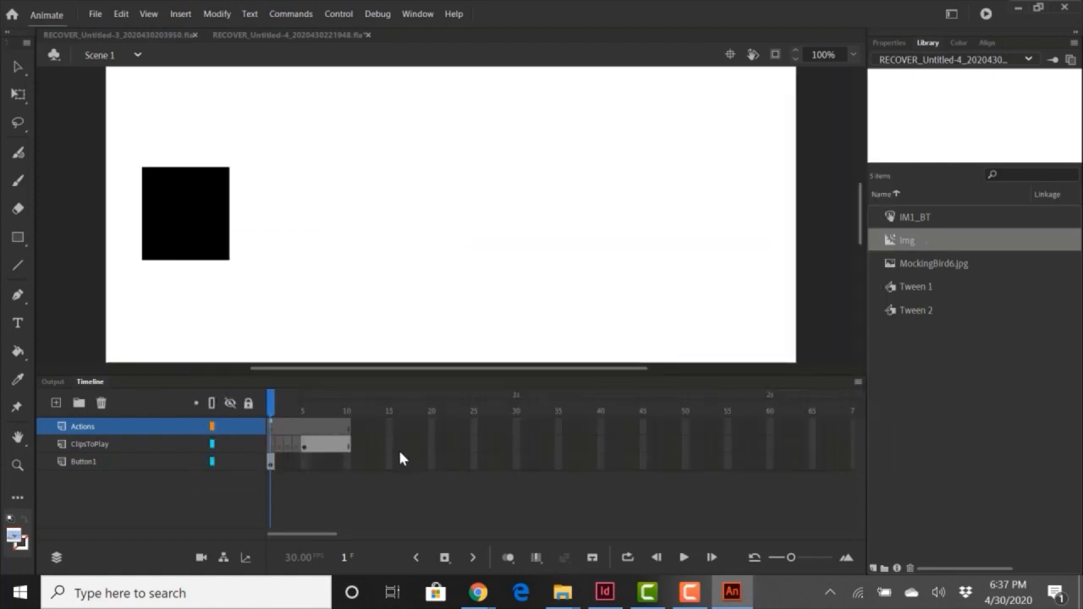
Examine the button's event listener and gotoAndStop code on frame 1 of the Actions layer.
key(F9)
drag(626, 219, 277, 79)
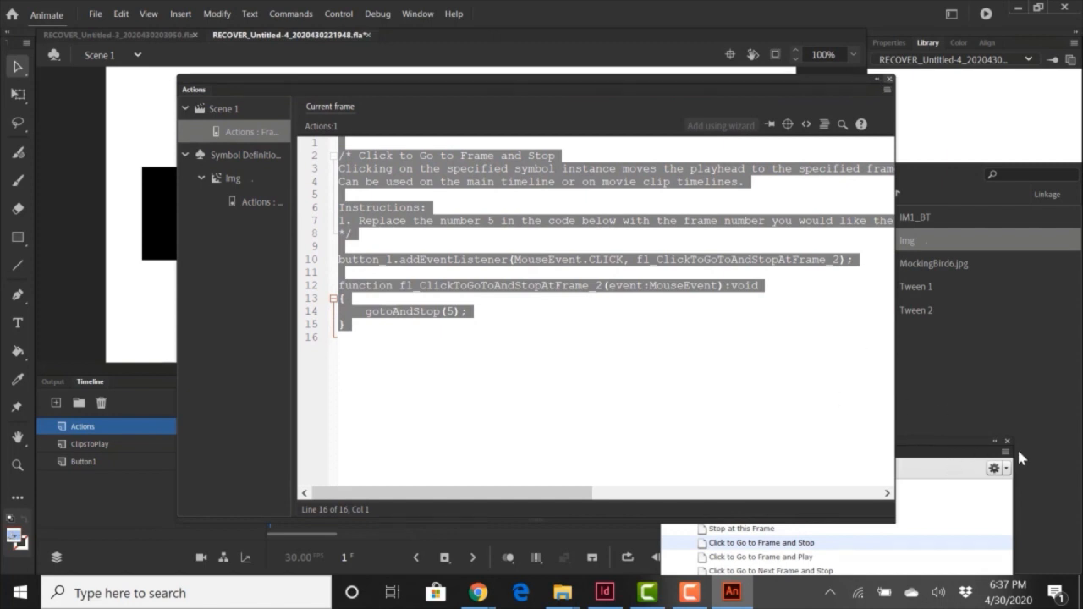
key(F9)
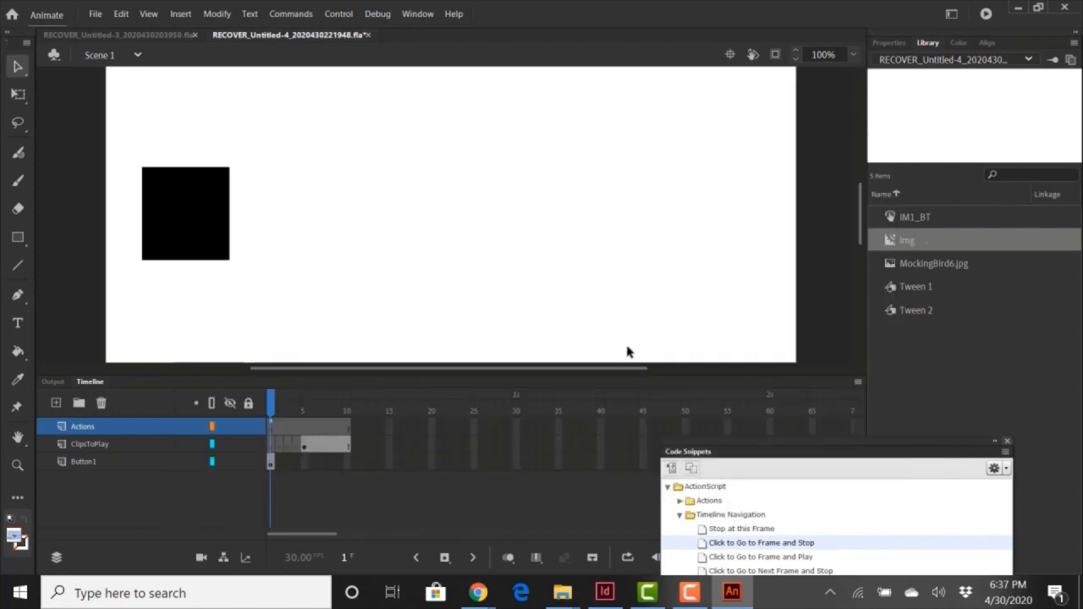